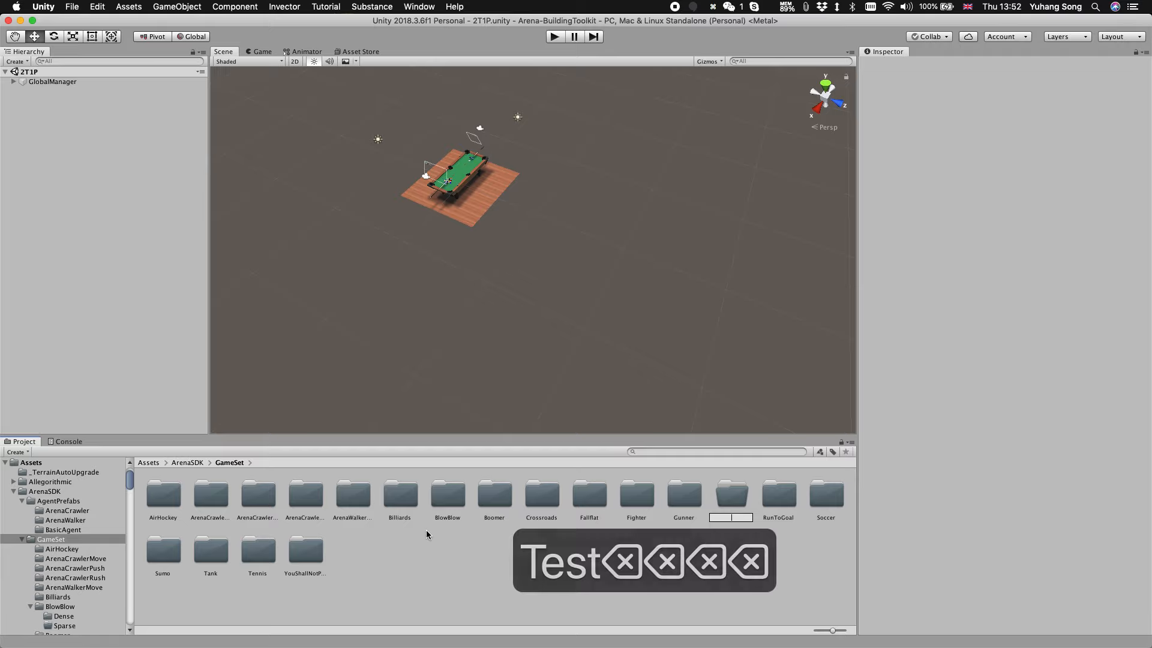
Step: Name the new folder in GameSet MyCoolGame and open it
{"action": "type", "text": "MyCoolGame"}
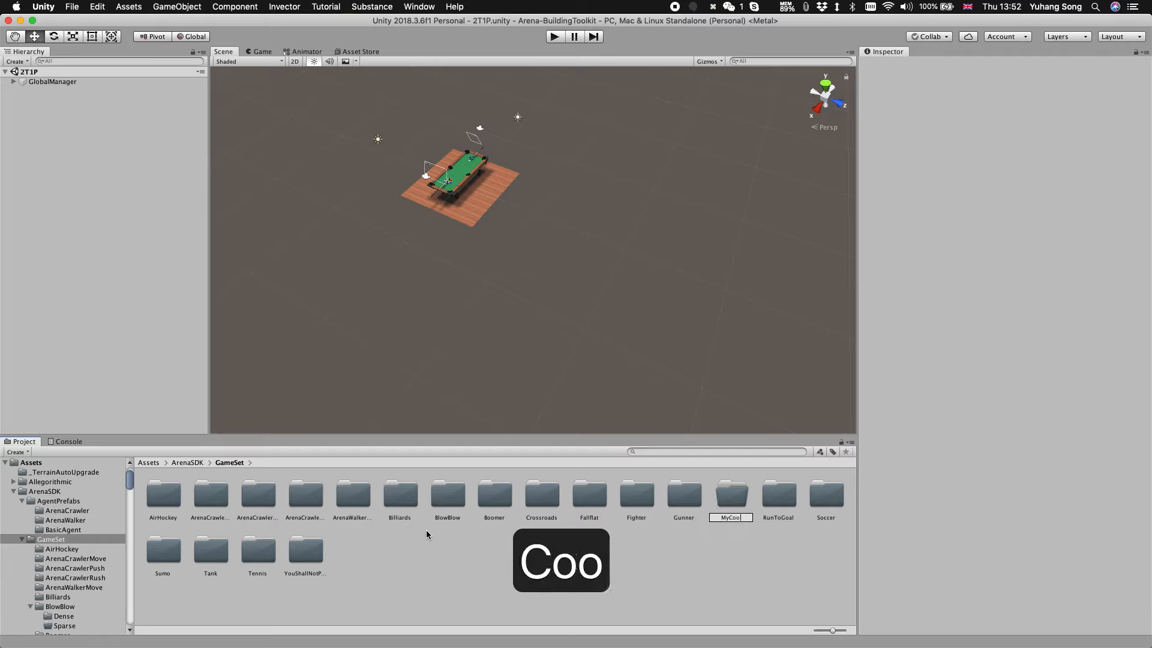
{"action": "key", "text": "Return"}
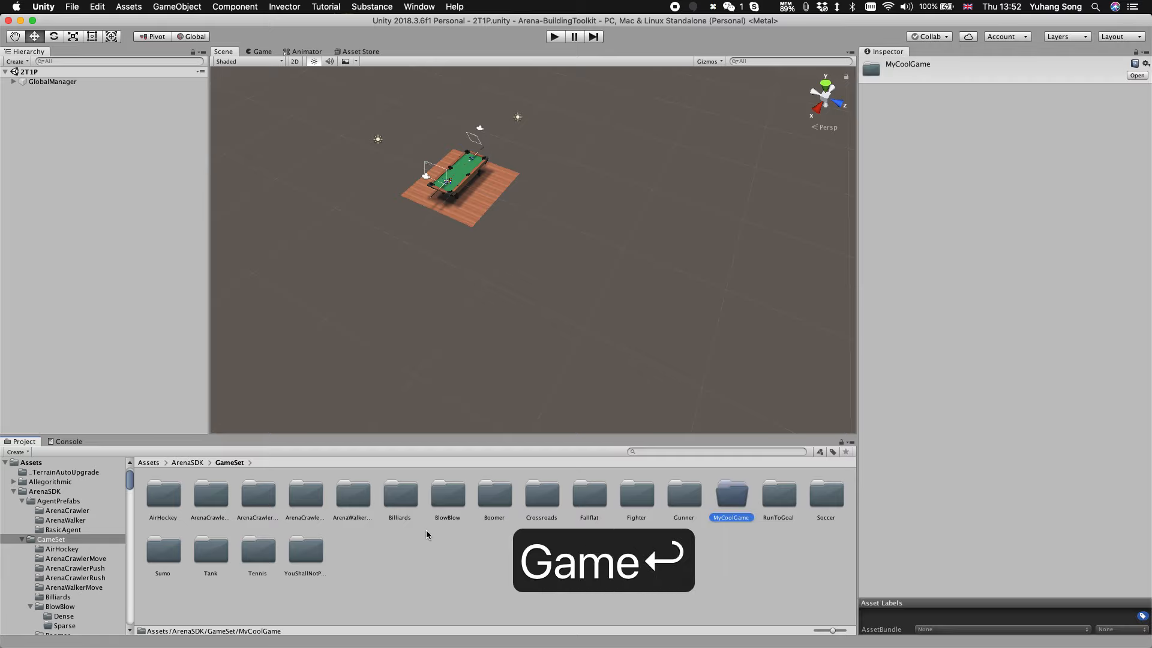
{"action": "double_click", "coordinate": [723, 500]}
Step: Create a new scene named Test1 in the MyCoolGame folder
{"action": "right_click", "coordinate": [243, 508]}
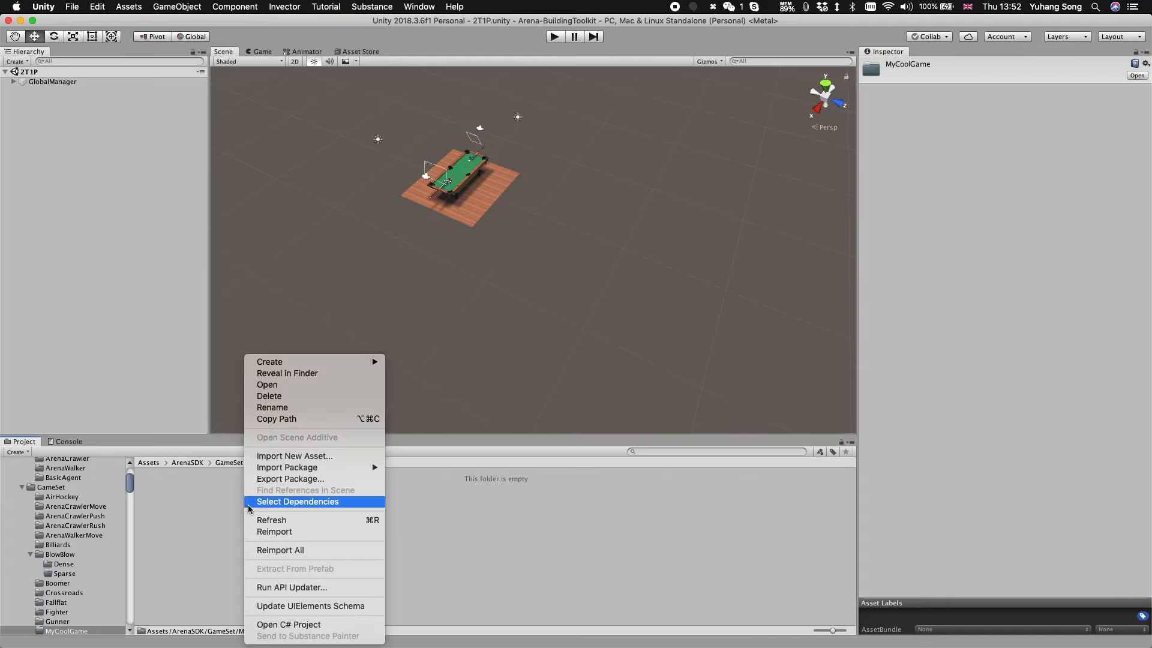
{"action": "mouse_move", "coordinate": [360, 362]}
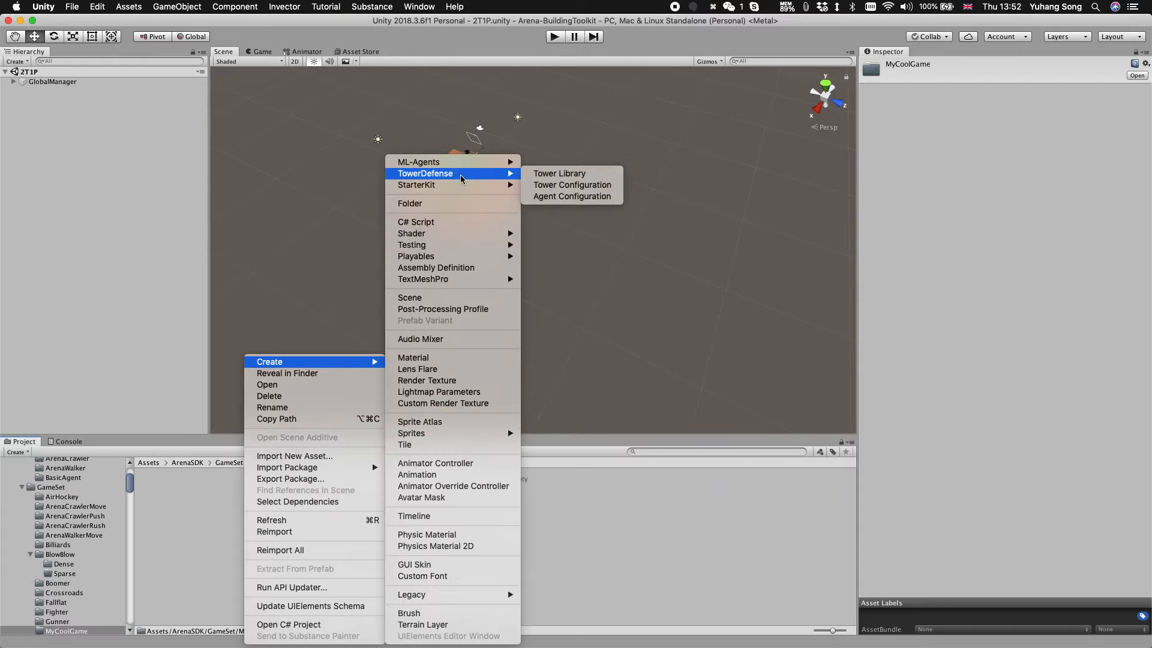
{"action": "left_click", "coordinate": [433, 298]}
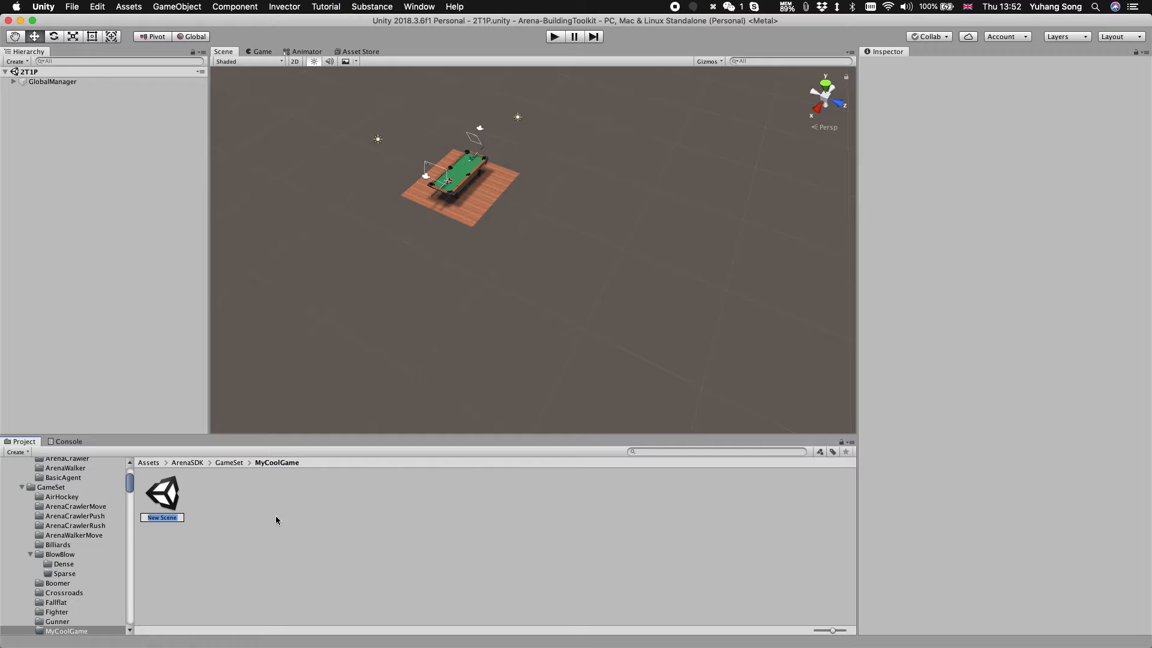
{"action": "type", "text": "Test1"}
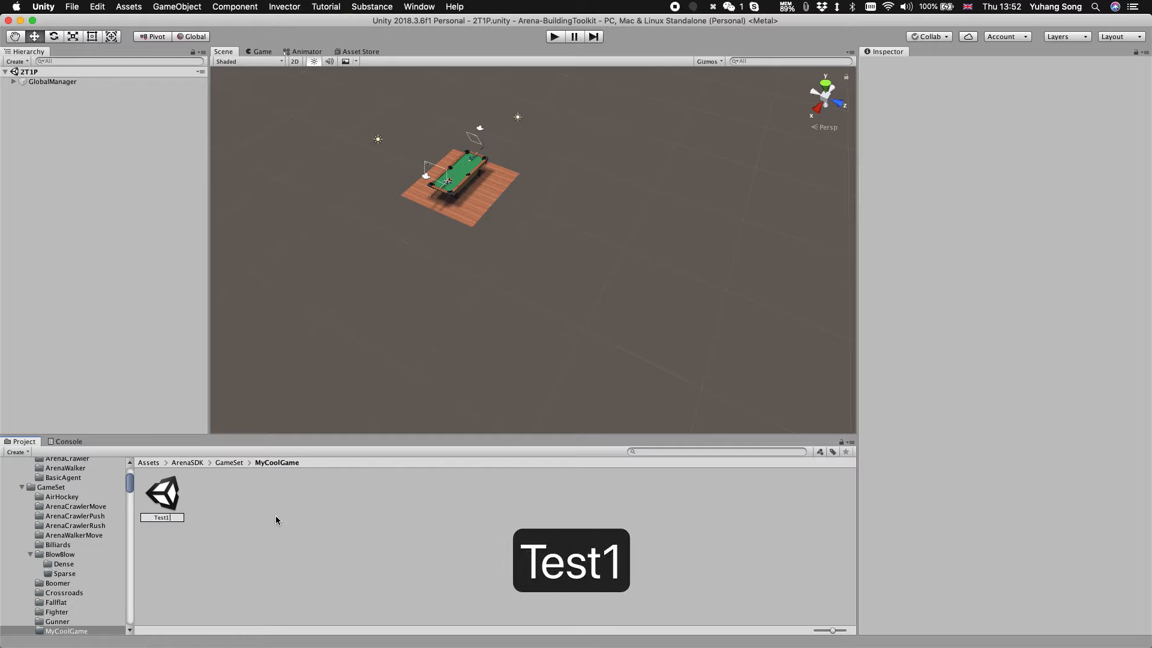
{"action": "key", "text": "Return"}
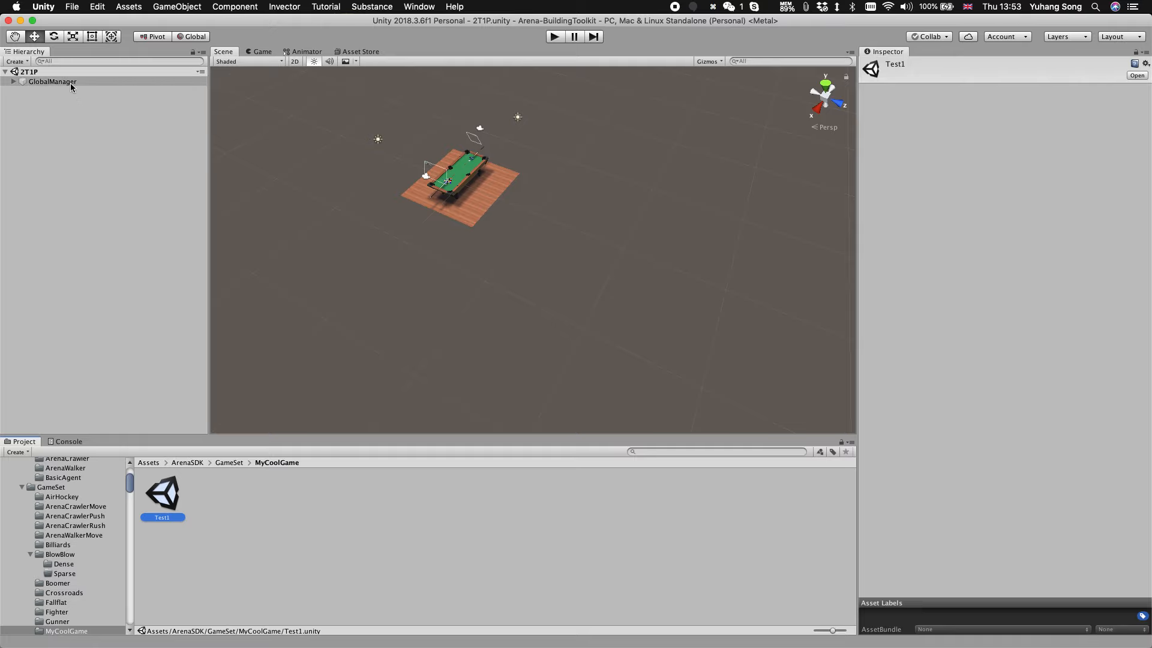
Step: Open the Test1 scene and delete its default Main Camera and Directional Light
{"action": "double_click", "coordinate": [172, 503]}
{"action": "left_click", "coordinate": [63, 92]}
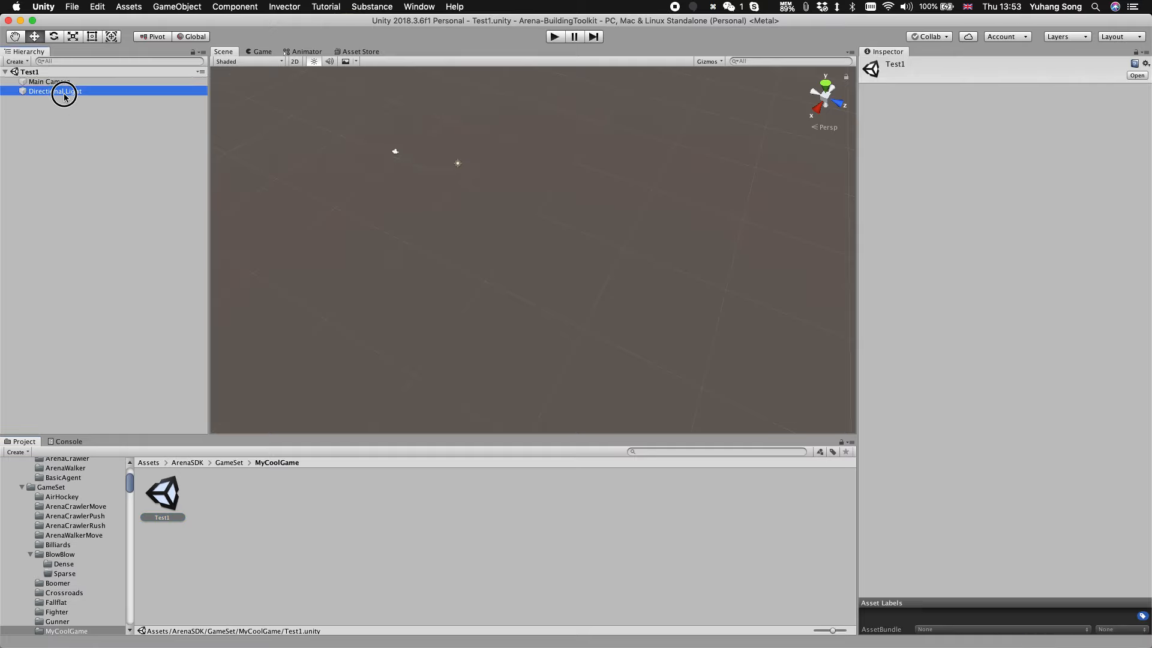
{"action": "key", "text": "super+a"}
{"action": "left_click", "coordinate": [54, 98]}
{"action": "key", "text": "super+a"}
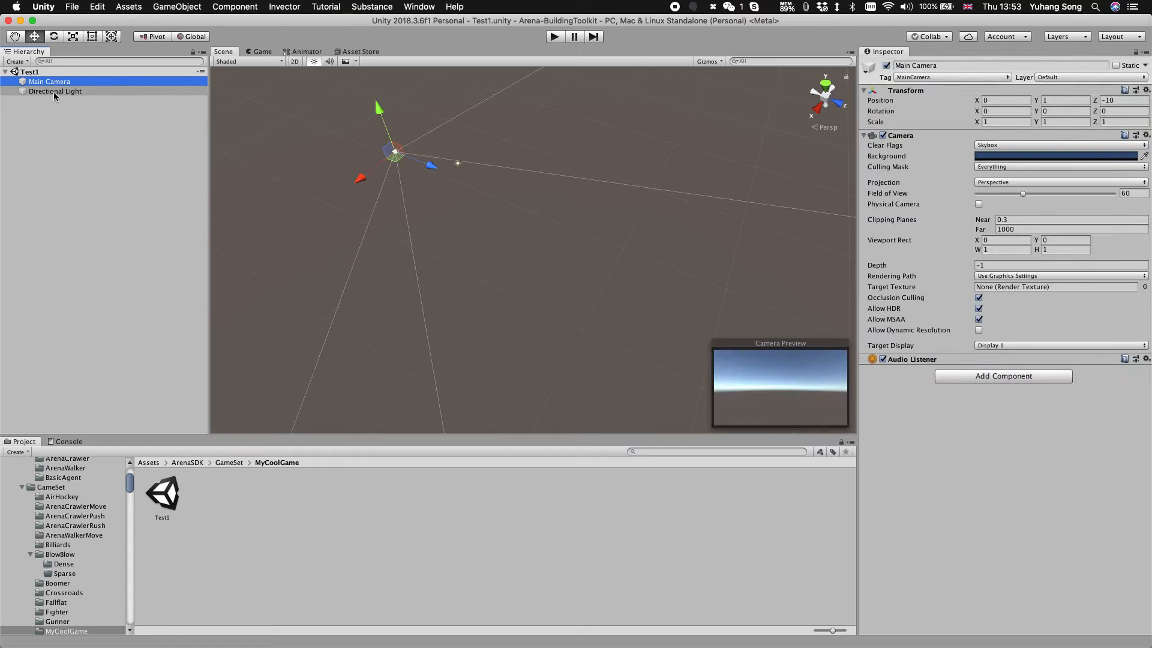
{"action": "key", "text": "super+BackSpace"}
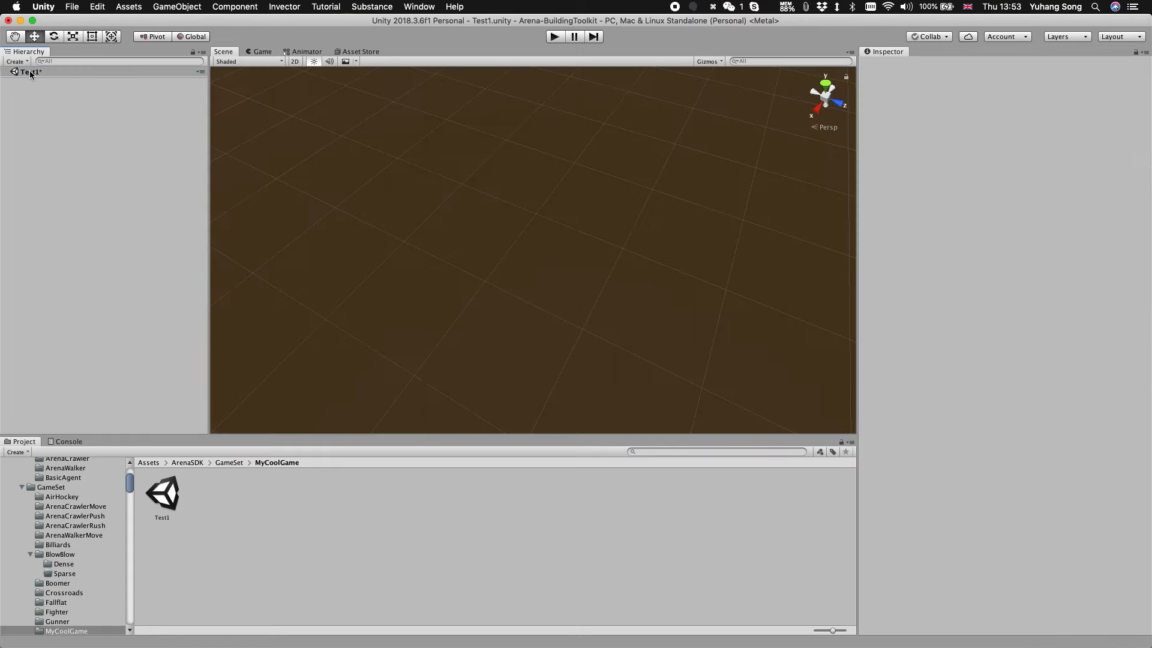
Step: Create an empty game object named GlobalManager in the Test1 scene and reset its transform
{"action": "left_click", "coordinate": [18, 61]}
{"action": "left_click", "coordinate": [35, 77]}
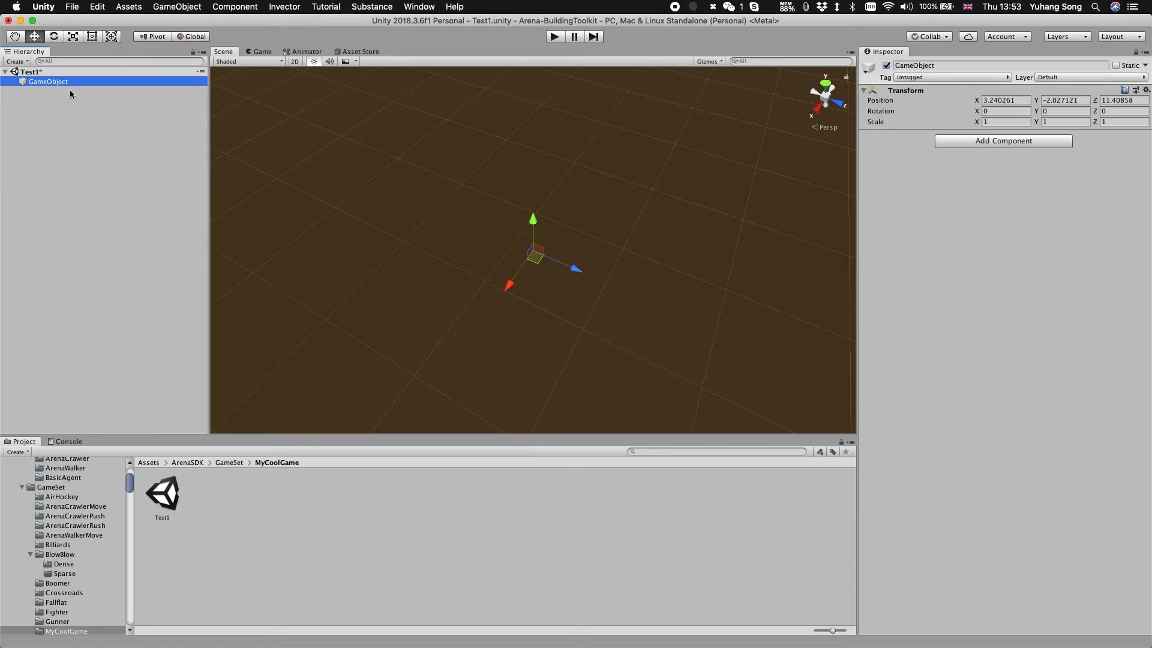
{"action": "left_click", "coordinate": [983, 65]}
{"action": "type", "text": "Gal"}
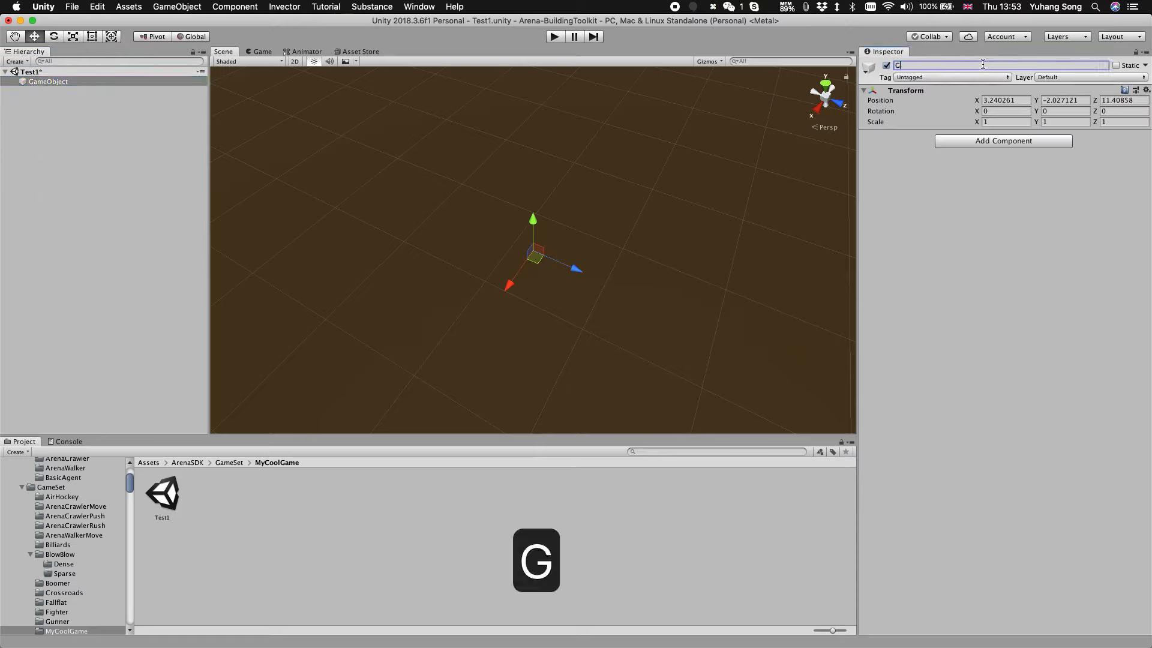
{"action": "key", "text": "BackSpace"}
{"action": "key", "text": "BackSpace"}
{"action": "type", "text": "lob"}
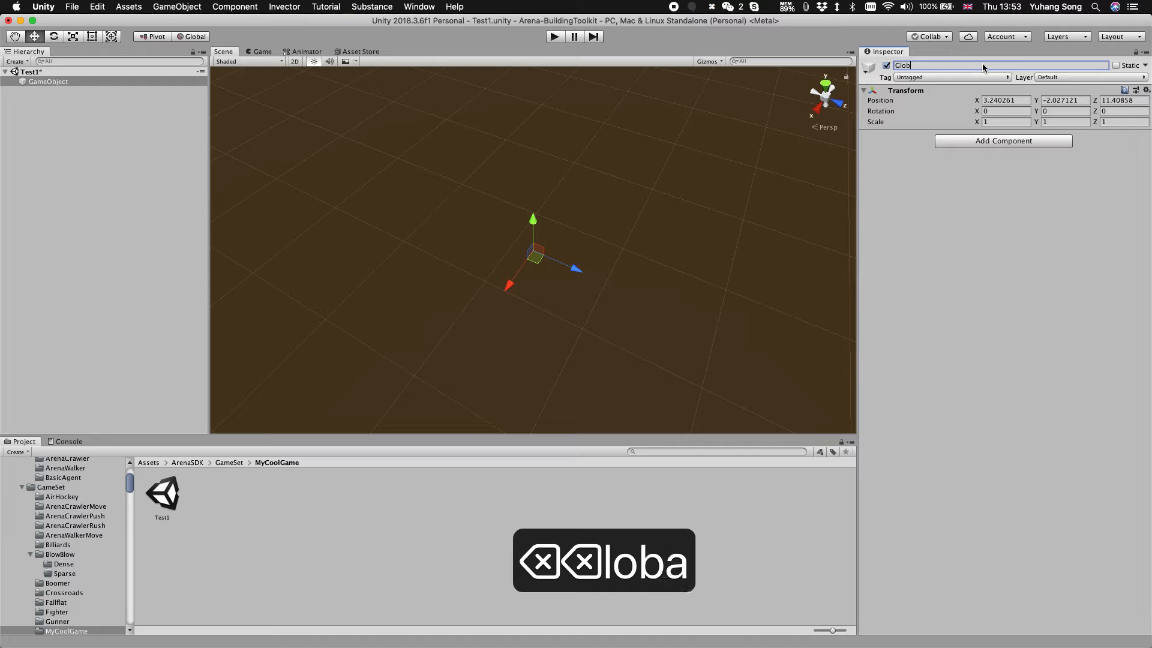
{"action": "type", "text": "alManager"}
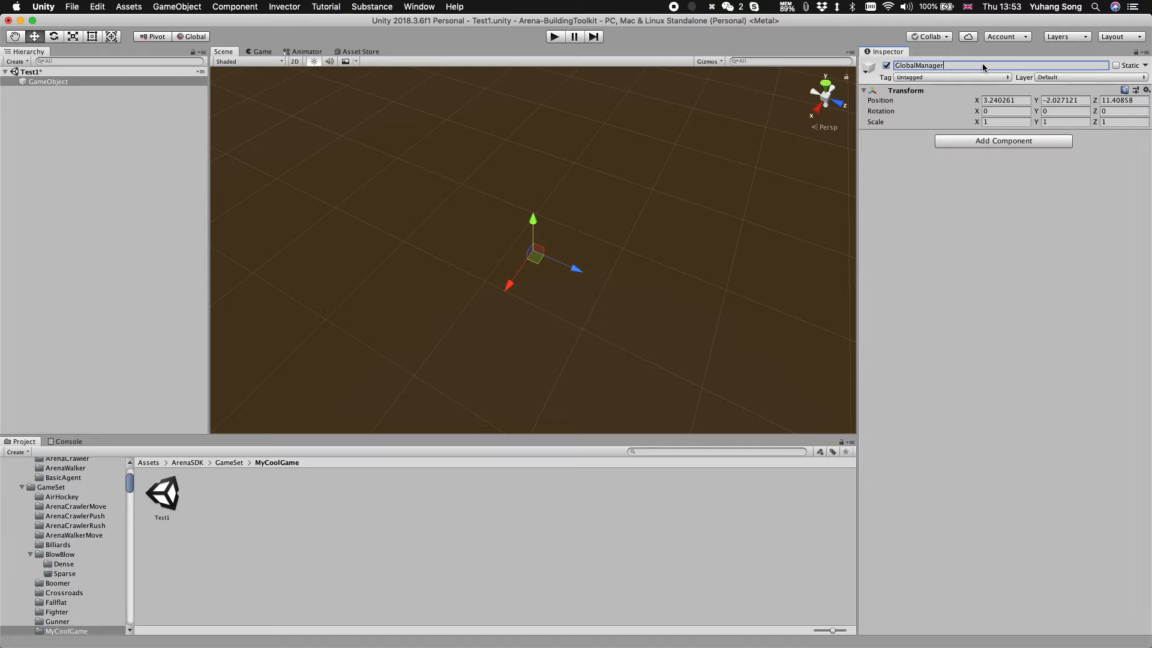
{"action": "key", "text": "Return"}
{"action": "left_click", "coordinate": [1147, 91]}
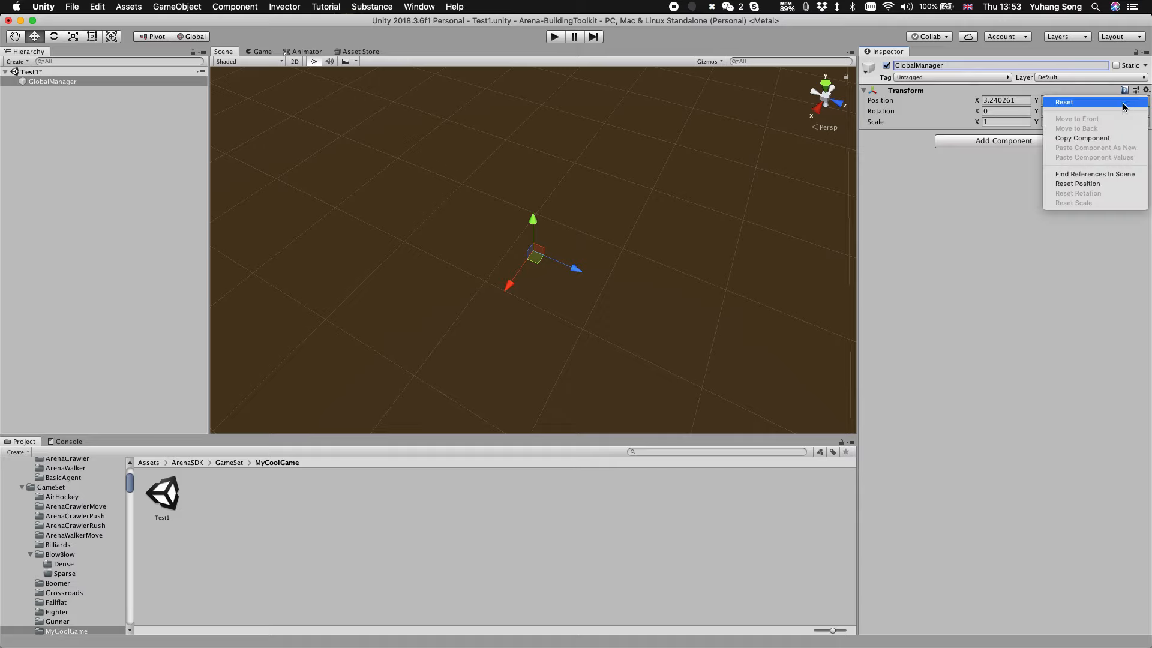
{"action": "left_click", "coordinate": [1114, 98]}
Step: Add the Global Manager script component to the GlobalManager object and save the scene
{"action": "left_click", "coordinate": [1004, 142]}
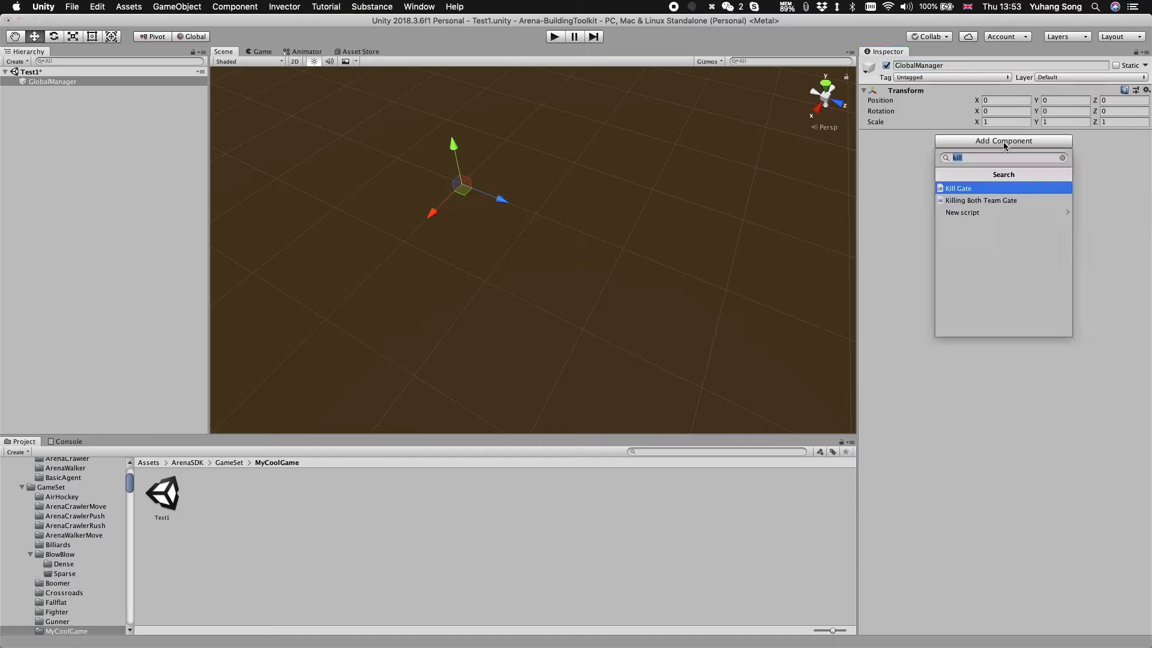
{"action": "type", "text": "Global"}
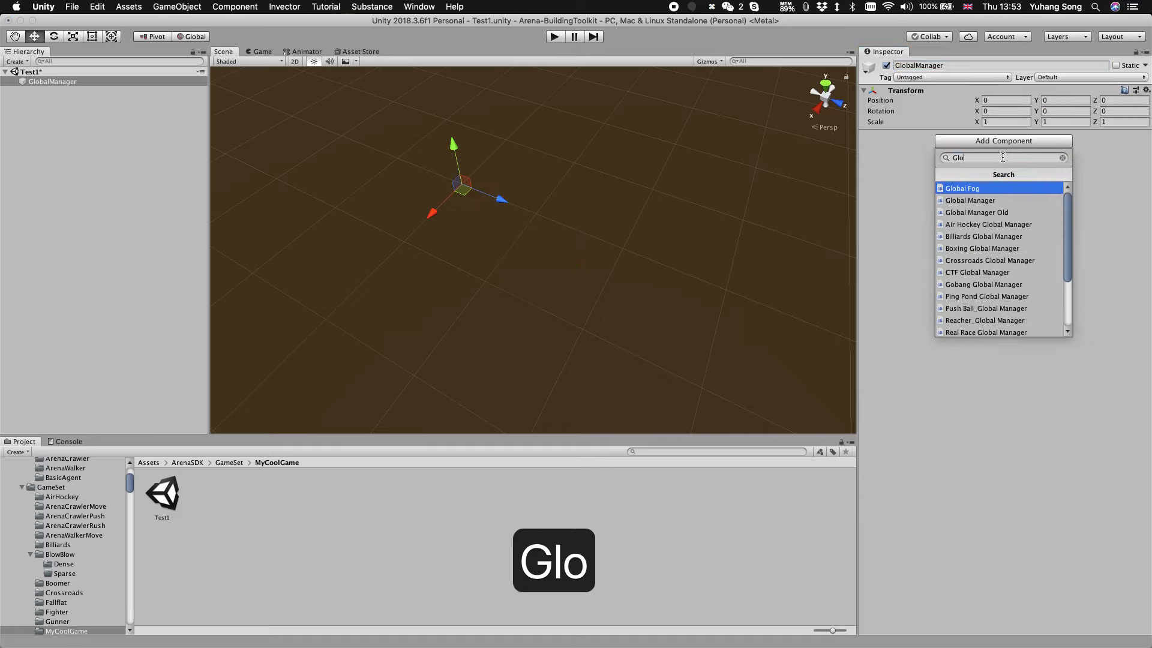
{"action": "key", "text": "Down"}
{"action": "key", "text": "Return"}
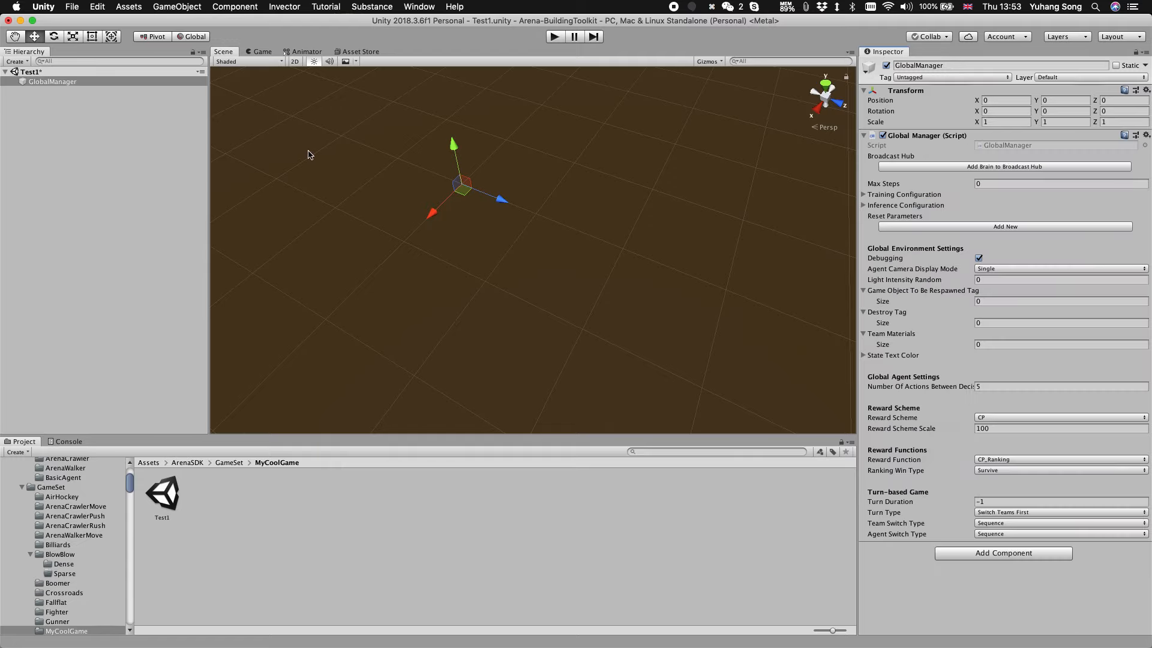
{"action": "left_click", "coordinate": [43, 173]}
{"action": "key", "text": "super+s"}
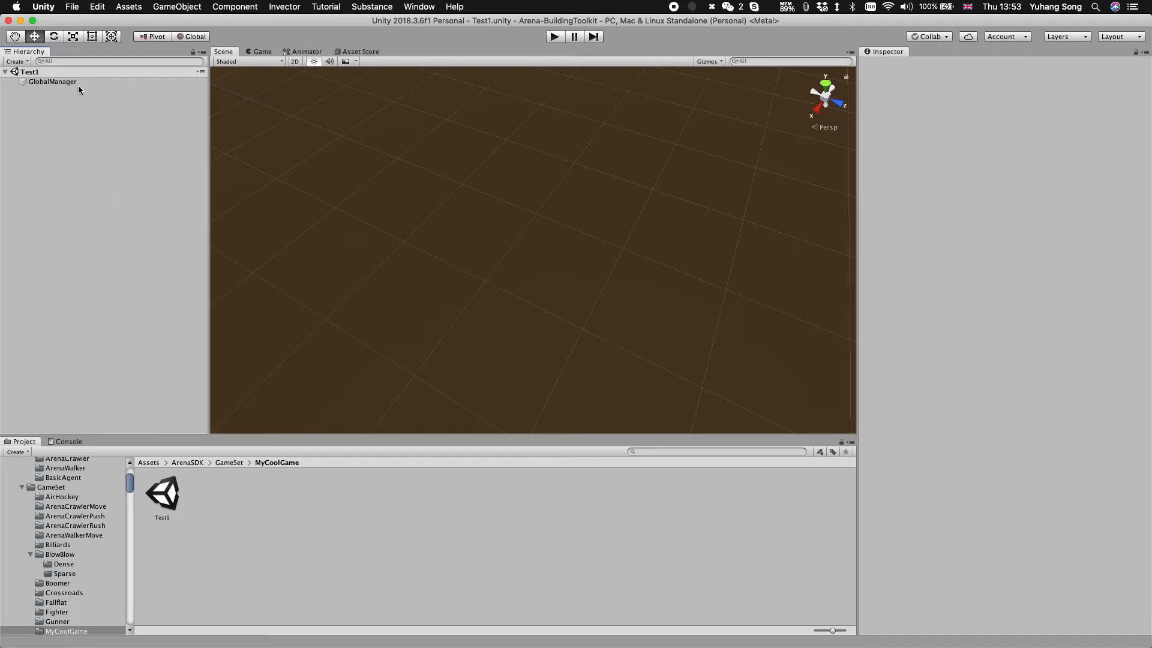
Step: Add the blue PlayGroundWithWalls prefab from ArenaSDK/SharedPrefabs/Playground as a child of GlobalManager
{"action": "left_click", "coordinate": [238, 465]}
{"action": "left_click", "coordinate": [197, 463]}
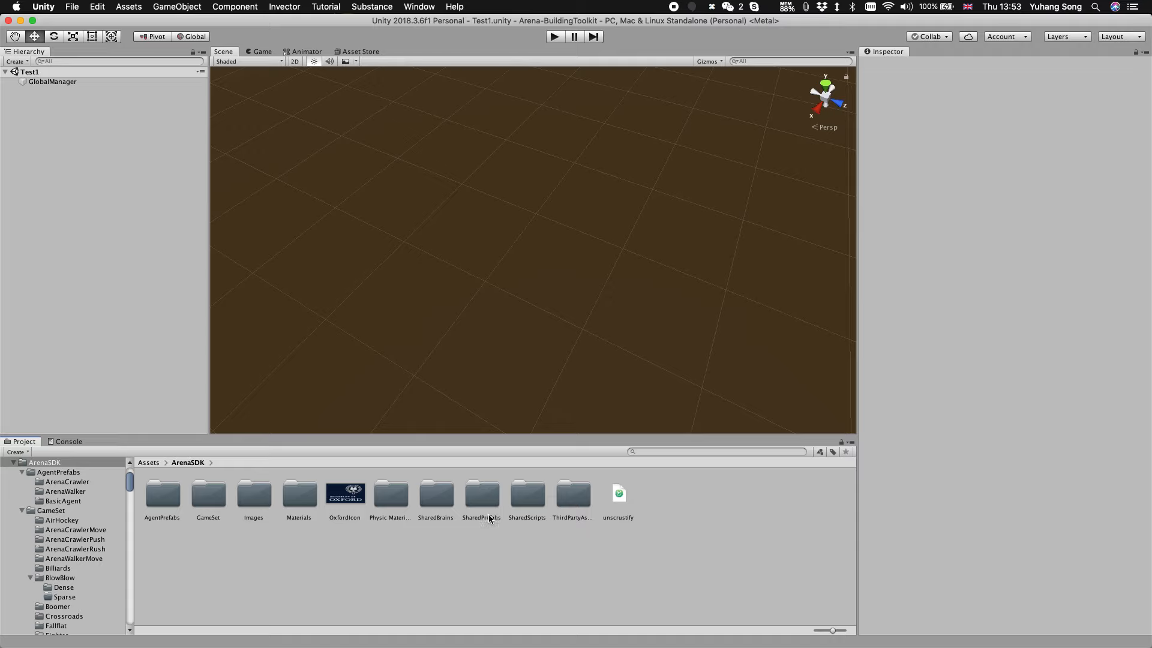
{"action": "double_click", "coordinate": [481, 509]}
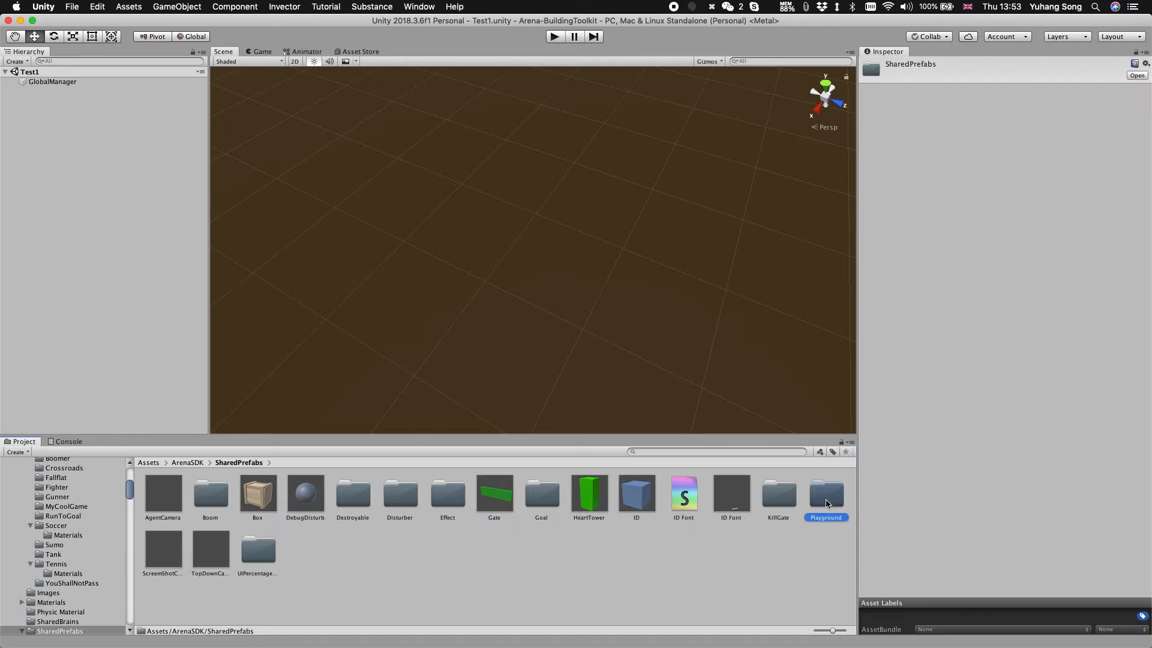
{"action": "double_click", "coordinate": [826, 495]}
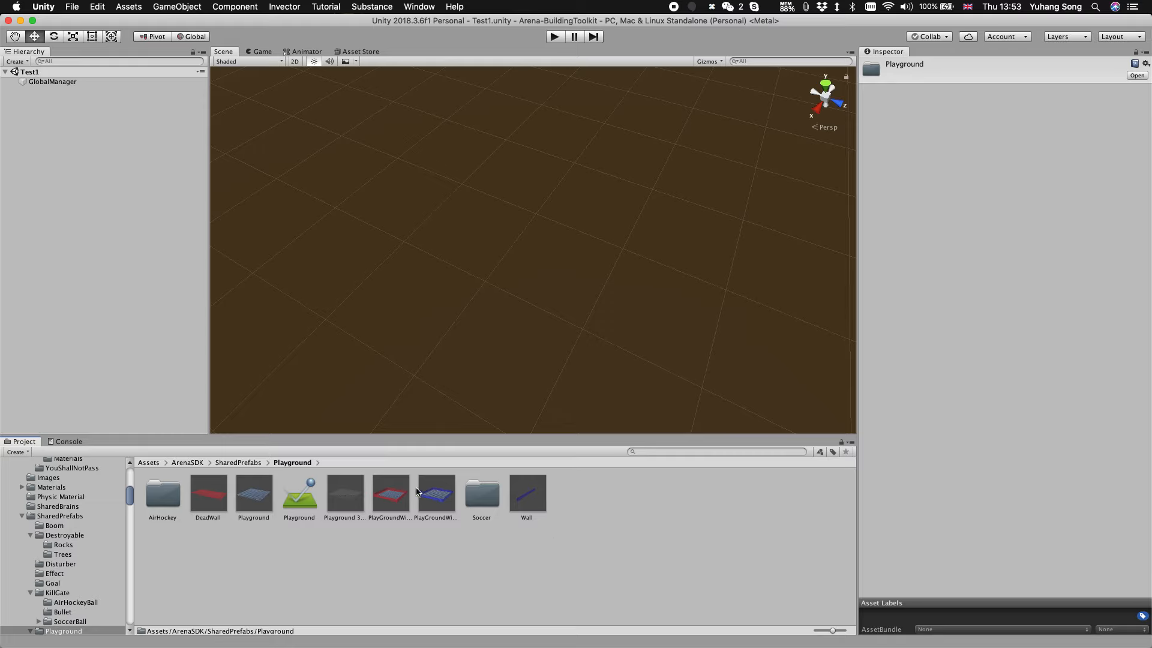
{"action": "double_click", "coordinate": [473, 501]}
{"action": "left_click", "coordinate": [274, 463]}
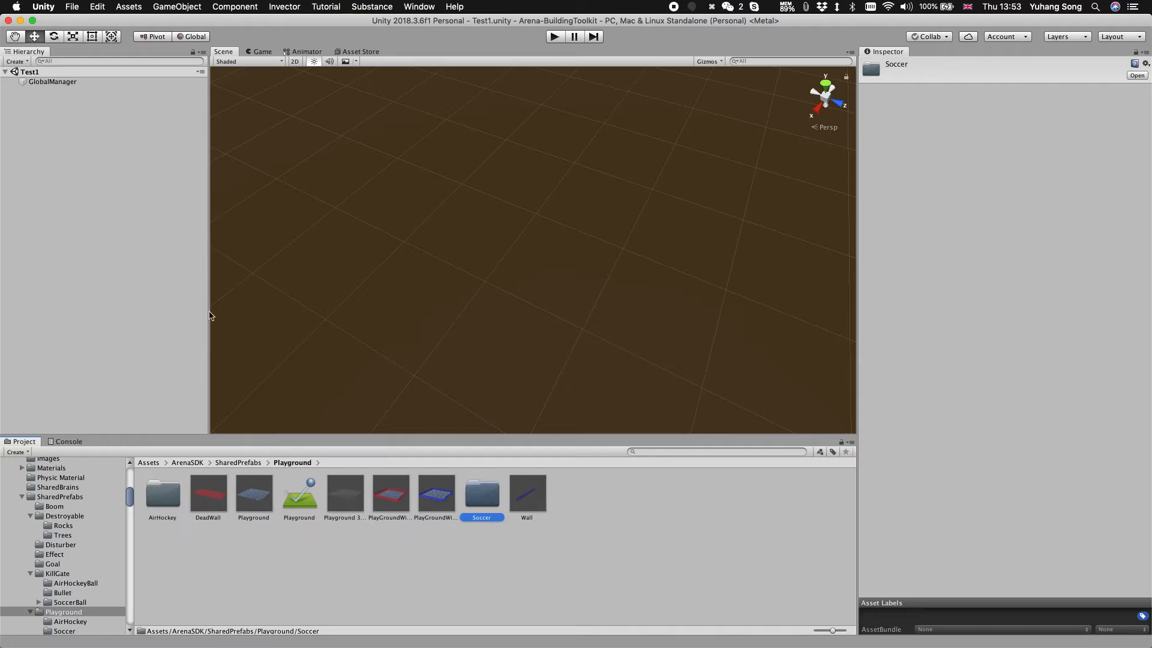
{"action": "left_click", "coordinate": [436, 494]}
{"action": "left_click_drag", "start_coordinate": [435, 494], "coordinate": [51, 82]}
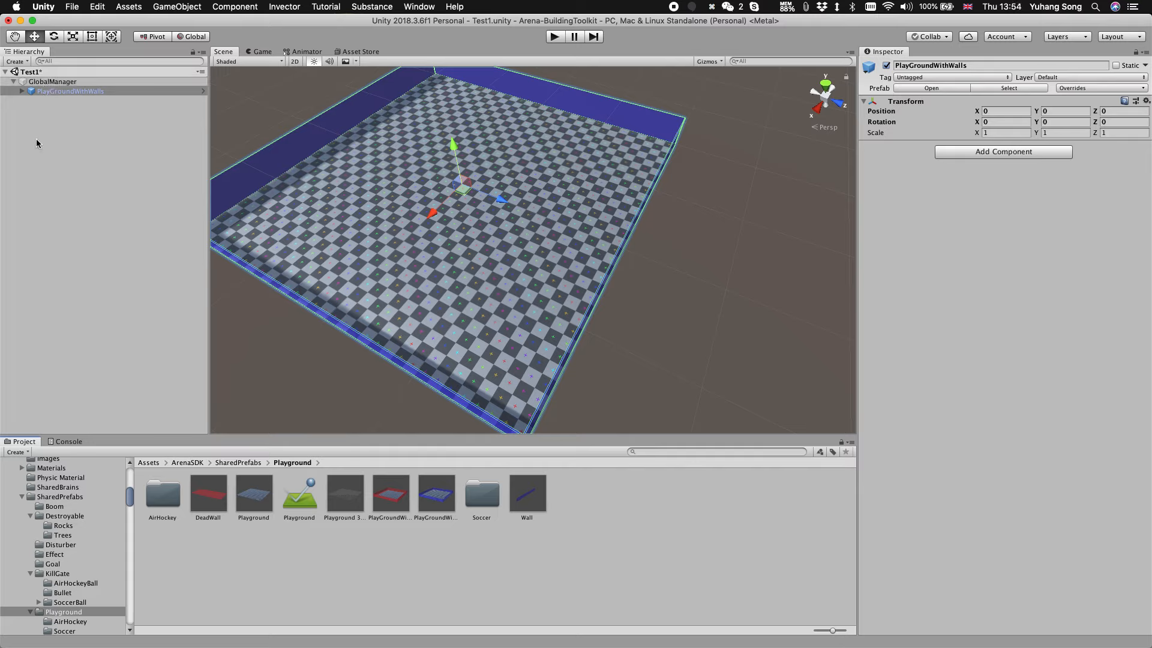
Step: Add the TopDownCamera prefab from the SharedPrefabs folder as a child of GlobalManager
{"action": "left_click", "coordinate": [239, 463]}
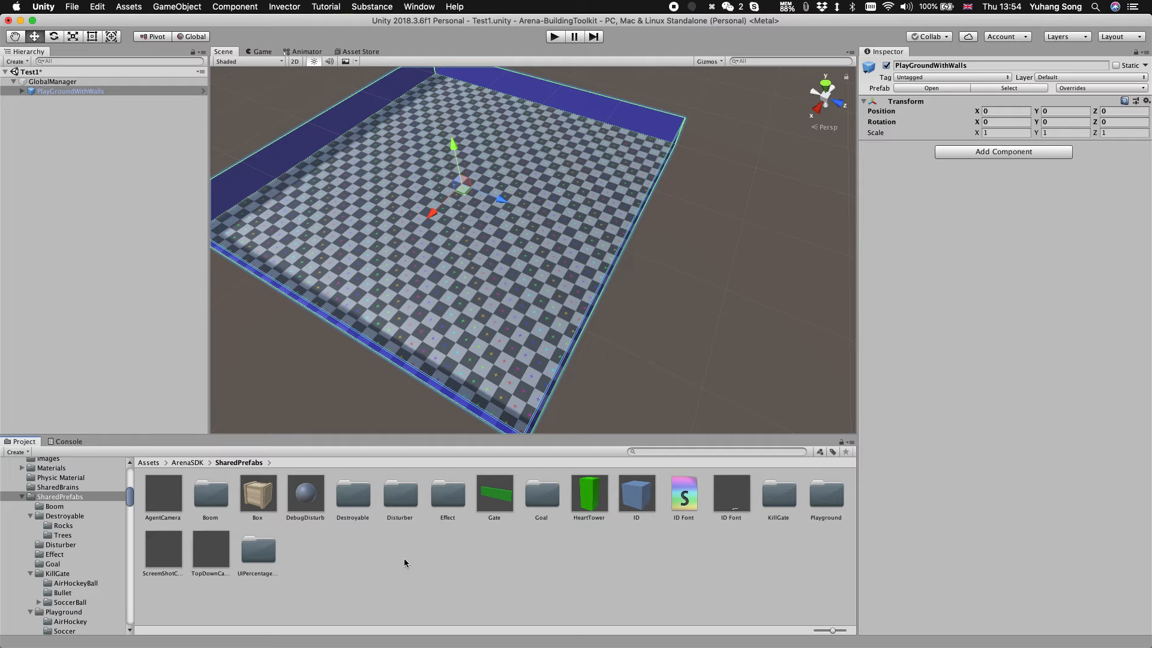
{"action": "left_click", "coordinate": [213, 552]}
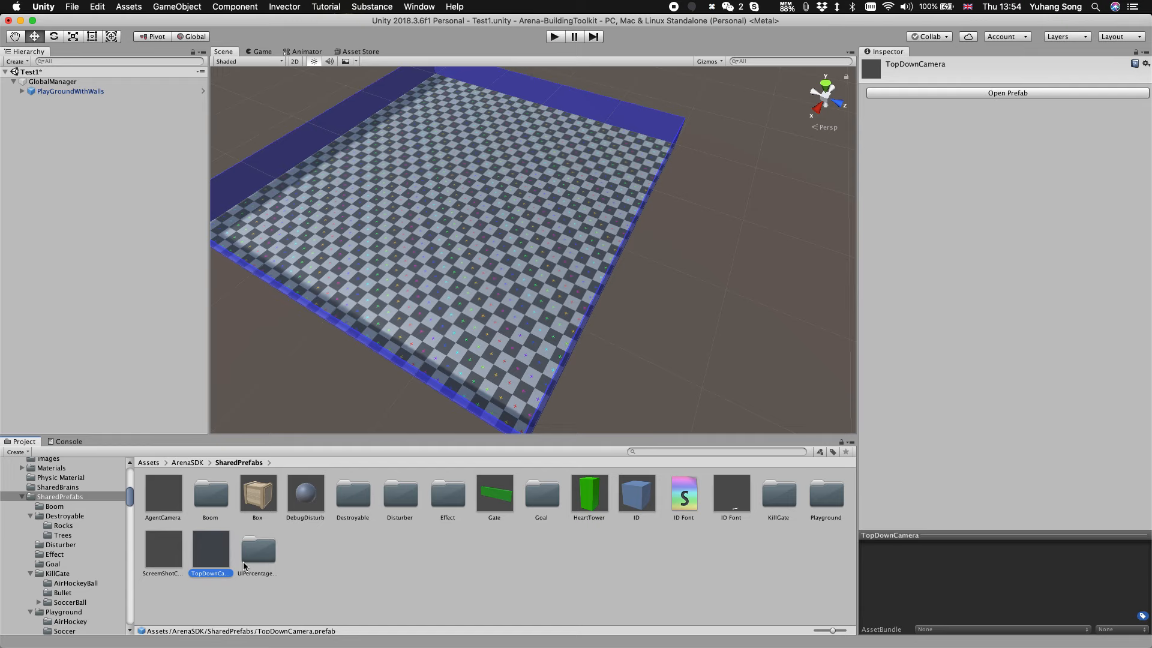
{"action": "left_click_drag", "start_coordinate": [226, 562], "coordinate": [43, 88]}
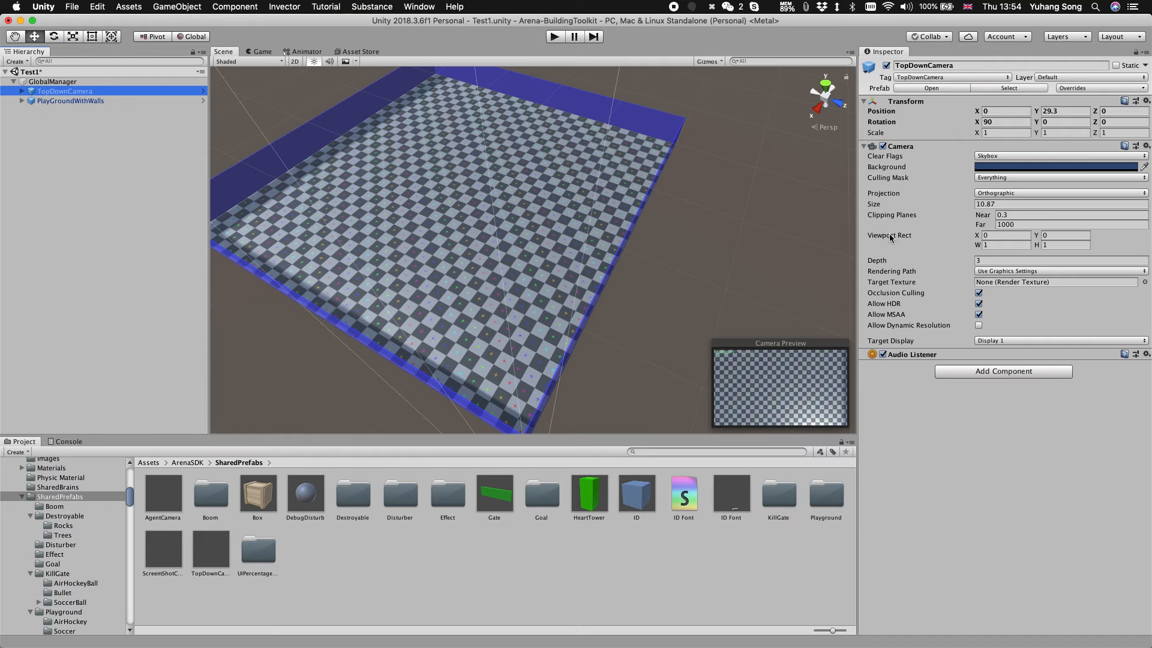
Step: Increase the TopDownCamera's orthographic size to about 21.24 so its view covers the whole playground
{"action": "left_click", "coordinate": [874, 208]}
{"action": "left_click_drag", "start_coordinate": [873, 207], "coordinate": [919, 206]}
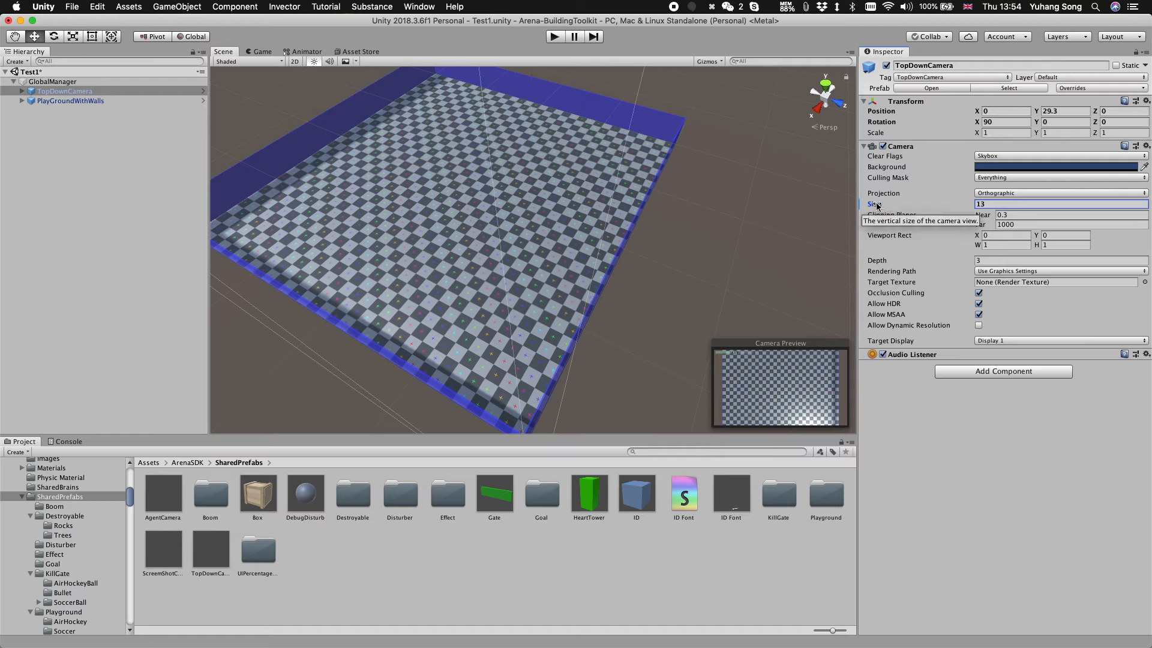
{"action": "left_click_drag", "start_coordinate": [886, 207], "coordinate": [930, 206]}
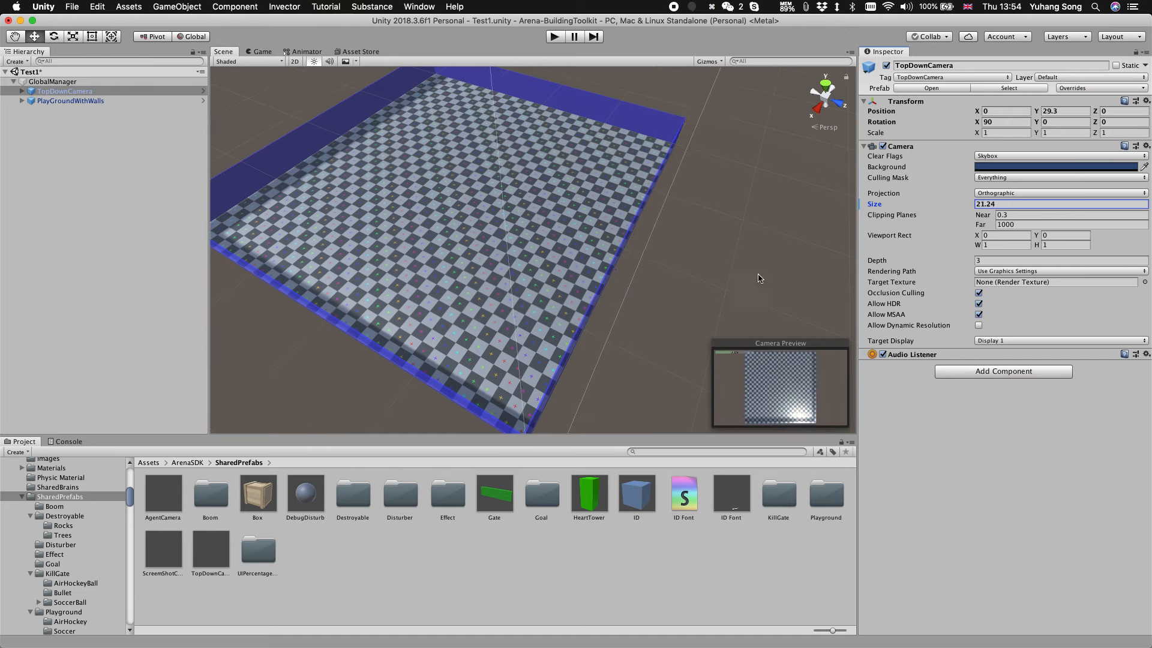
{"action": "left_click", "coordinate": [51, 119]}
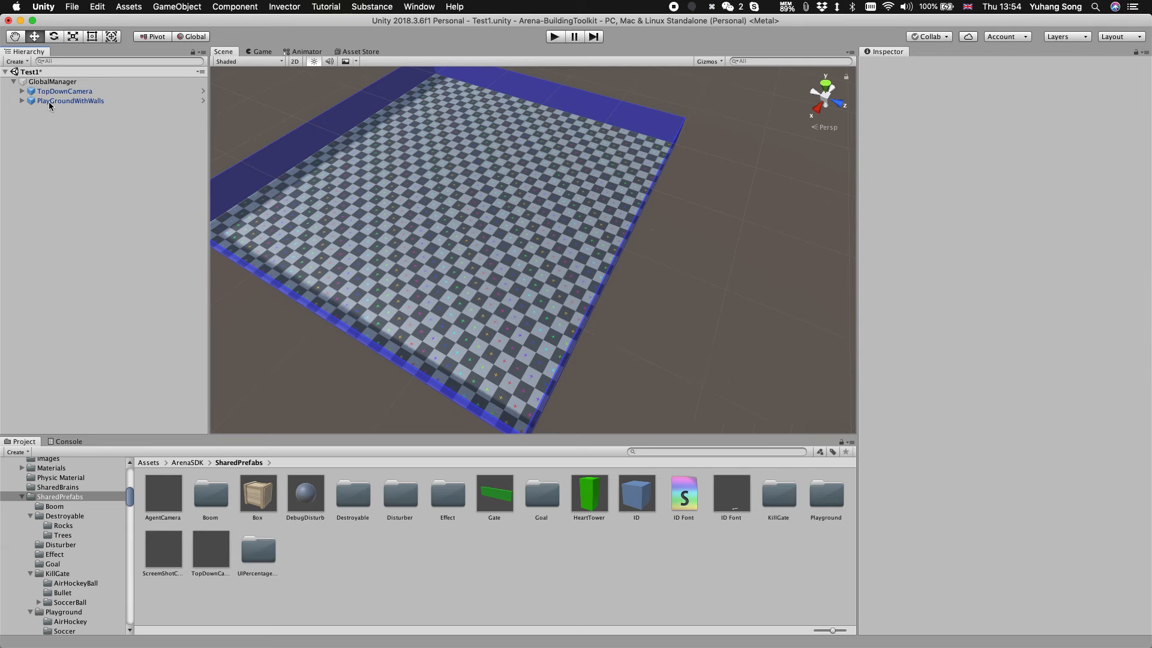
Step: Create an empty child object under GlobalManager and name it Team 0
{"action": "left_click", "coordinate": [58, 84]}
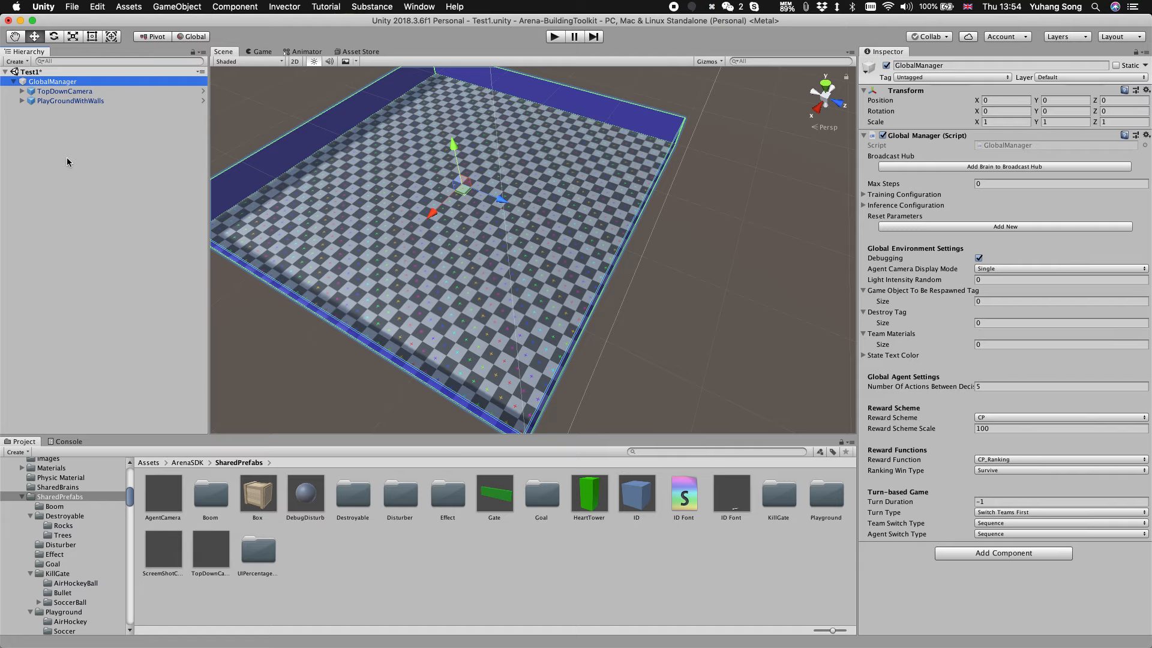
{"action": "right_click", "coordinate": [66, 84]}
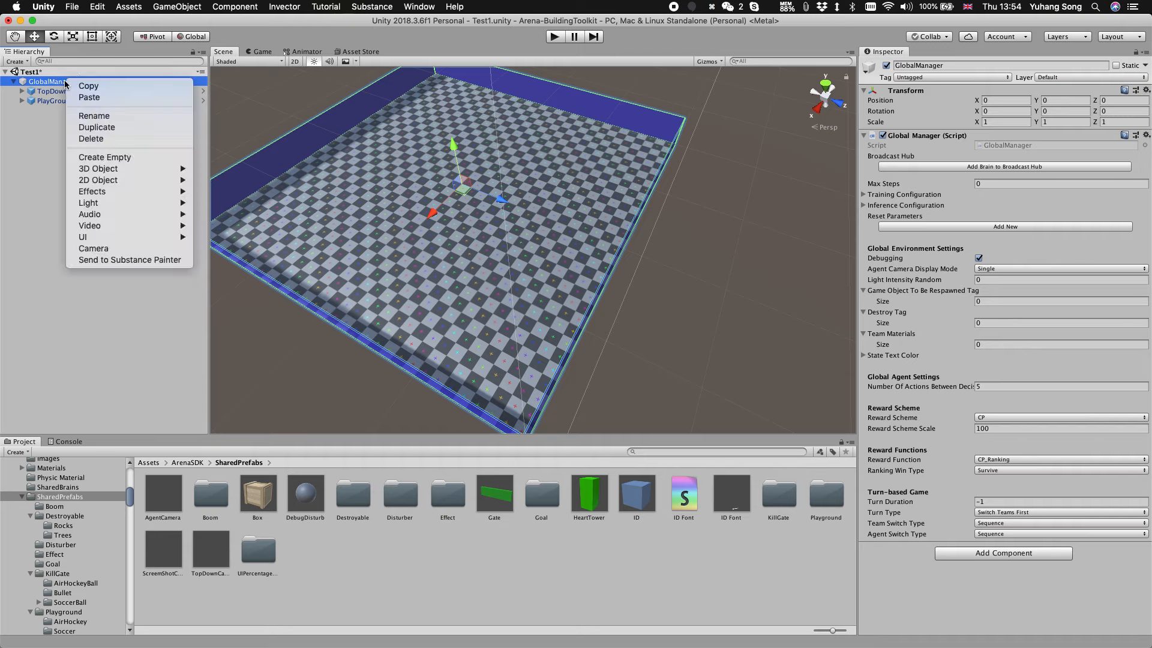
{"action": "left_click", "coordinate": [118, 158]}
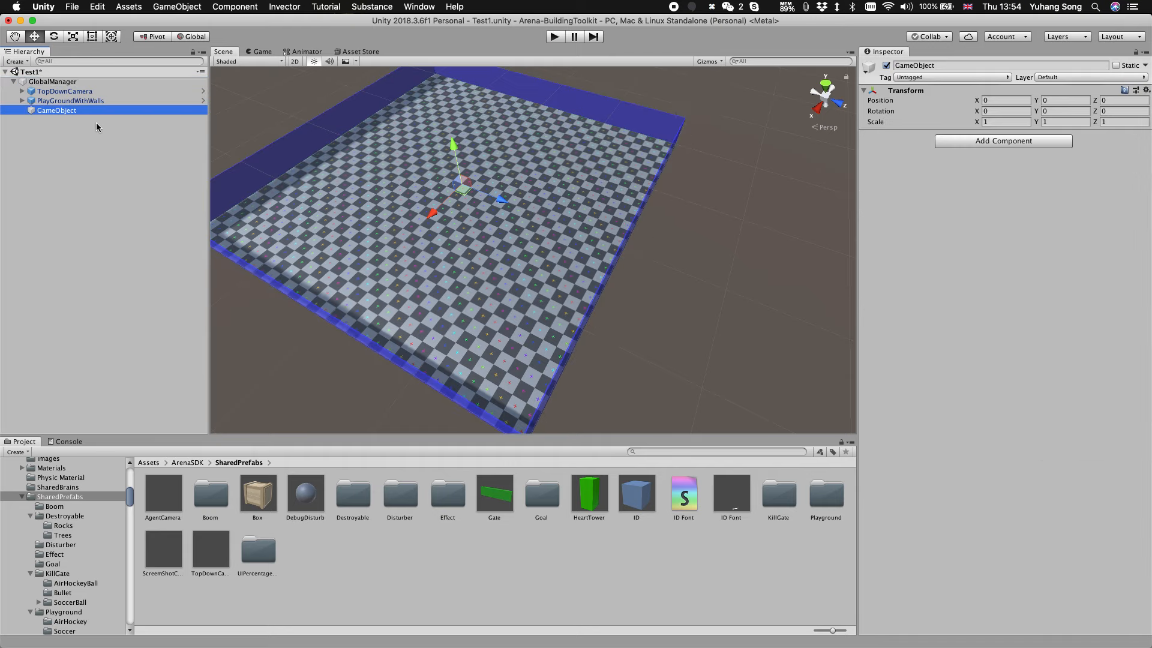
{"action": "key", "text": "Return"}
{"action": "type", "text": "Te"}
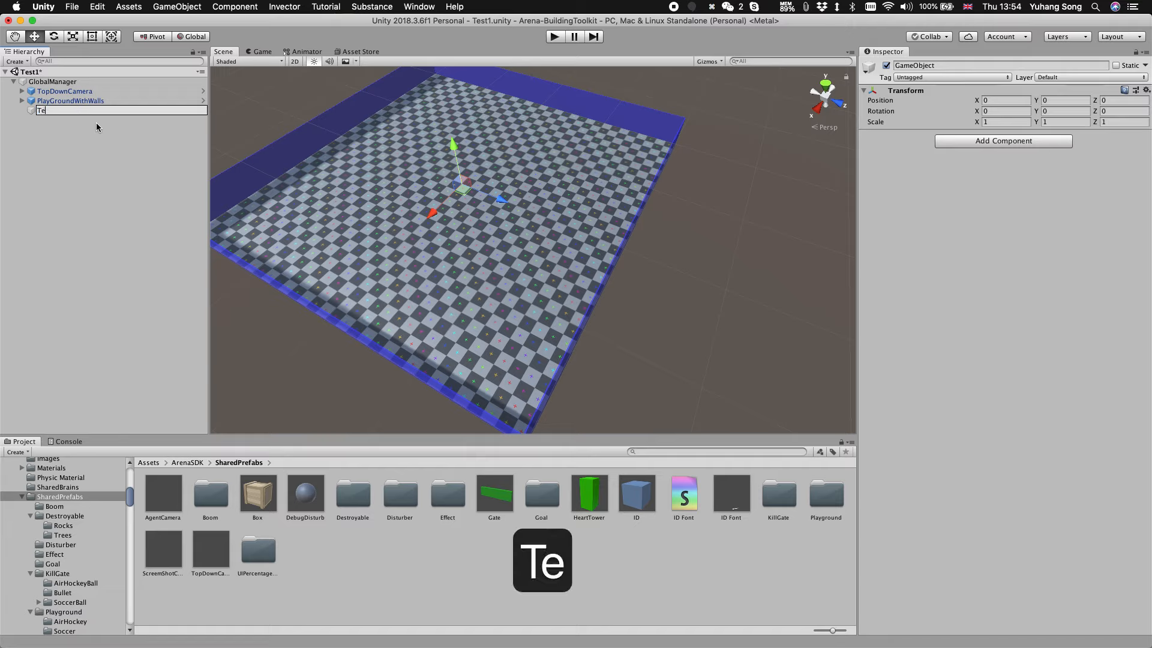
{"action": "type", "text": "am 0"}
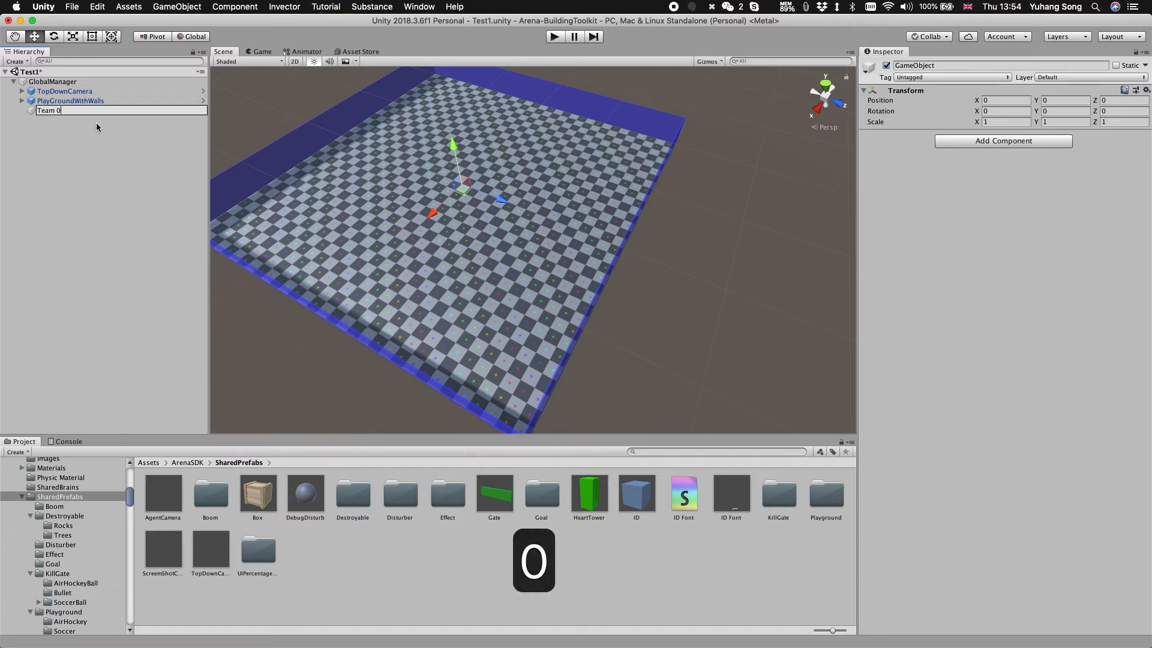
{"action": "key", "text": "Return"}
Step: Add the Arena Team script component to the Team 0 object
{"action": "left_click", "coordinate": [976, 147]}
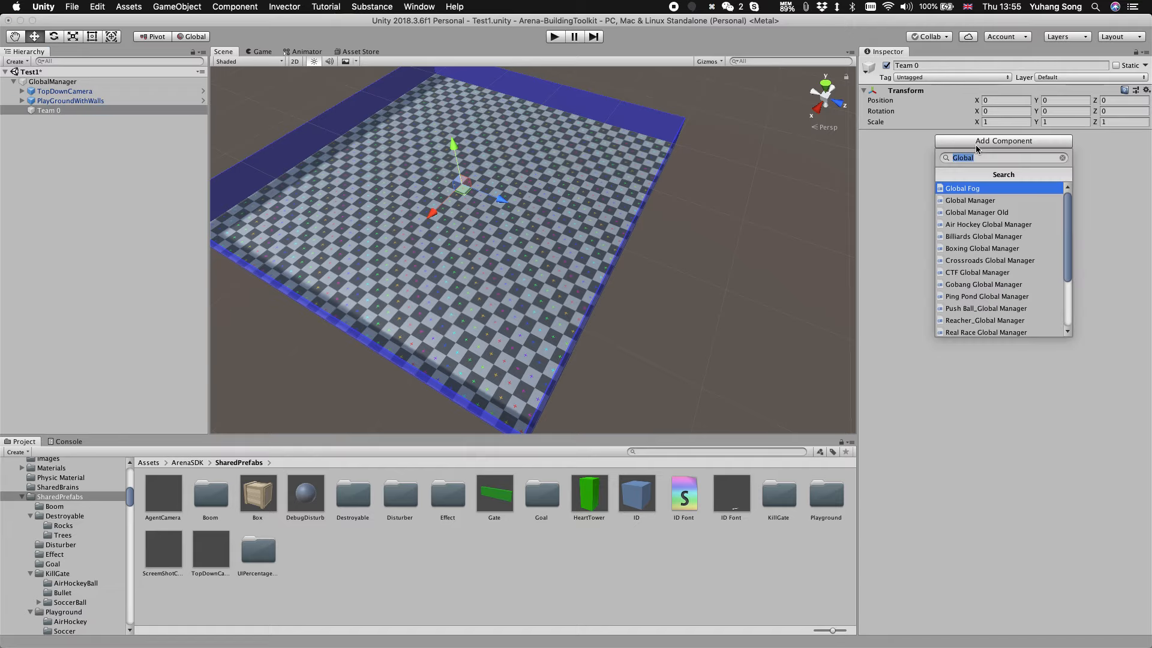
{"action": "type", "text": "Arena"}
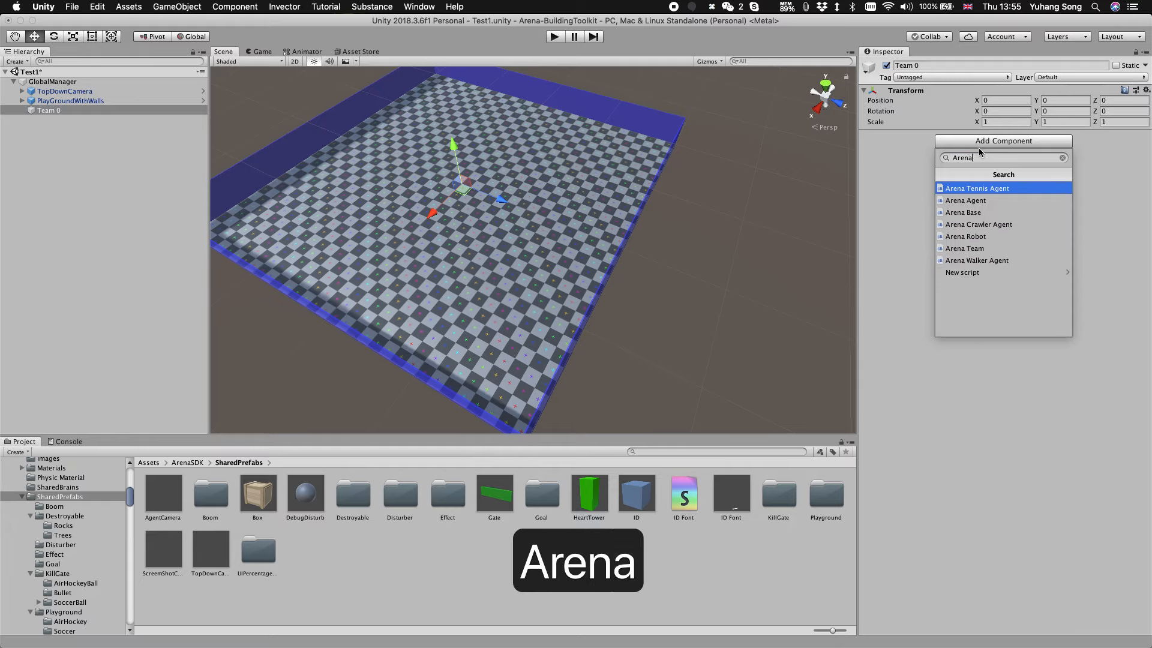
{"action": "key", "text": "Down"}
{"action": "key", "text": "Down"}
{"action": "key", "text": "Down"}
{"action": "key", "text": "Down"}
{"action": "key", "text": "Down"}
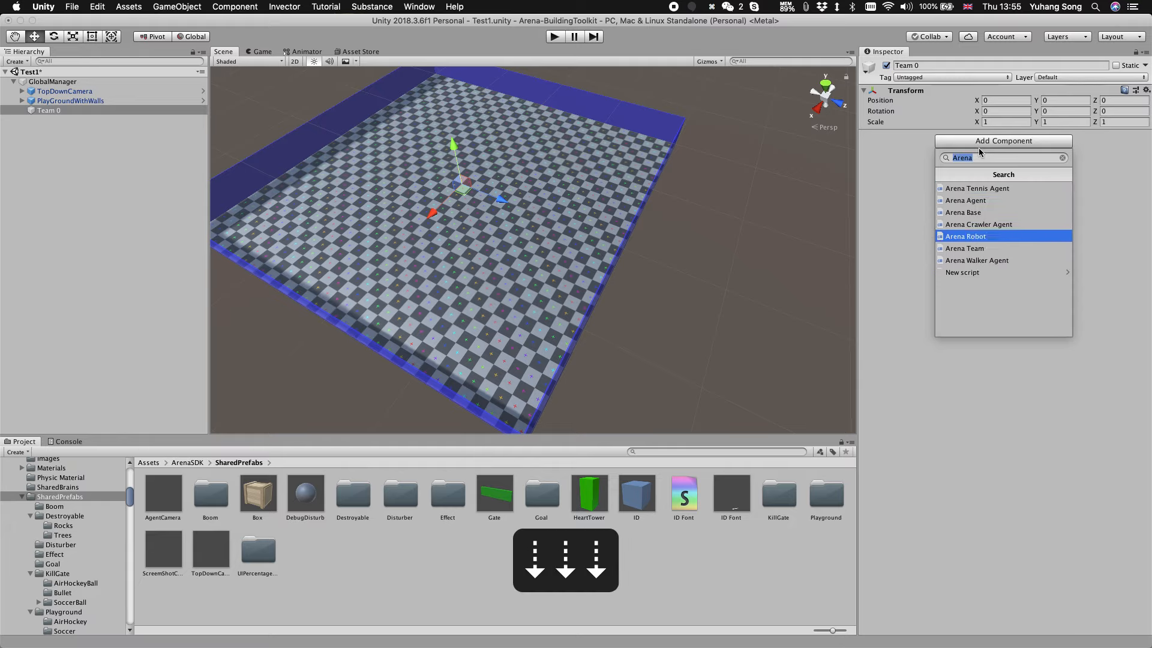
{"action": "key", "text": "Return"}
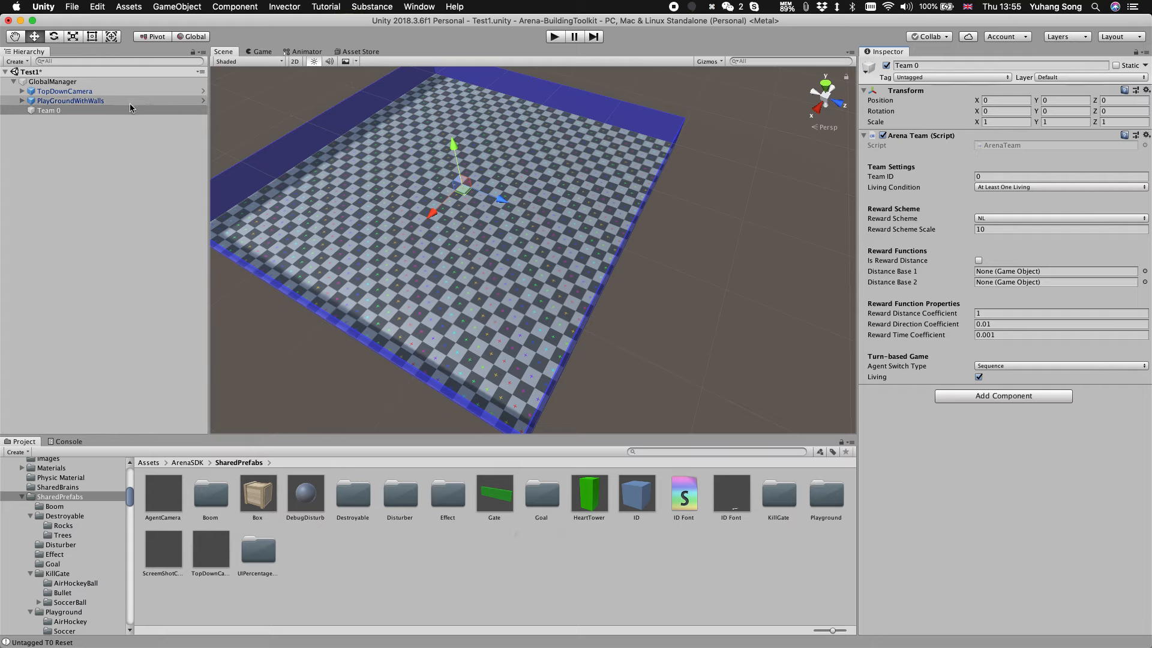
{"action": "left_click", "coordinate": [91, 124]}
{"action": "left_click", "coordinate": [60, 110]}
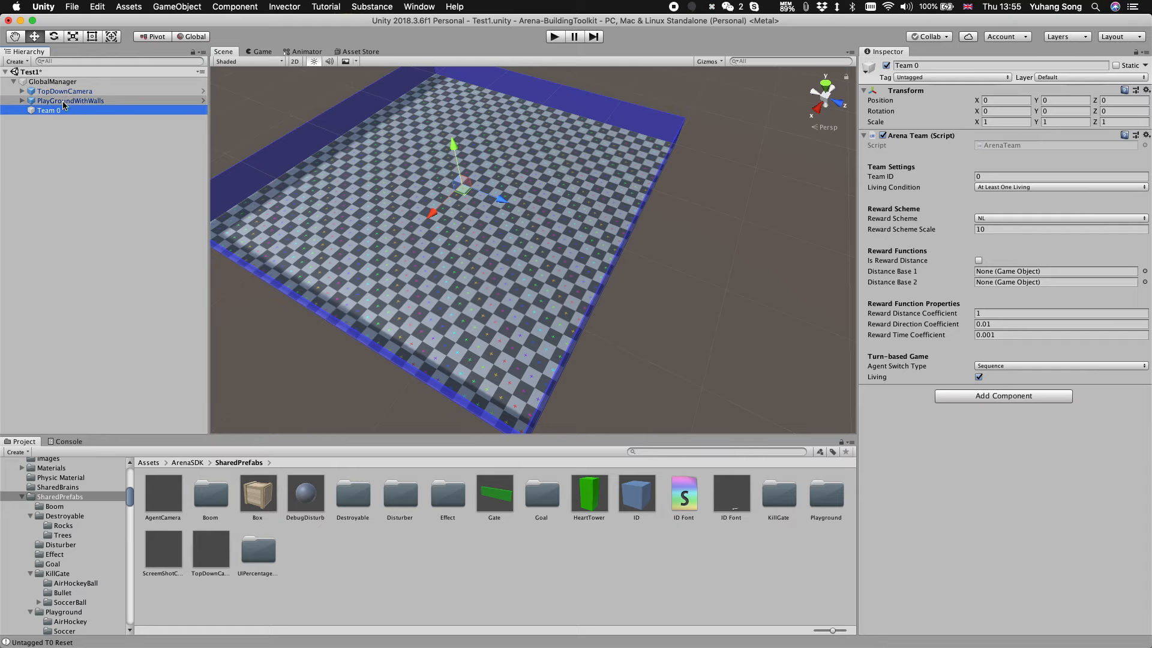
Step: Examine the ArenaCrawlerAgent and ArenaWalkerAgent prefabs in the ArenaSDK AgentPrefabs folder
{"action": "left_click", "coordinate": [187, 462]}
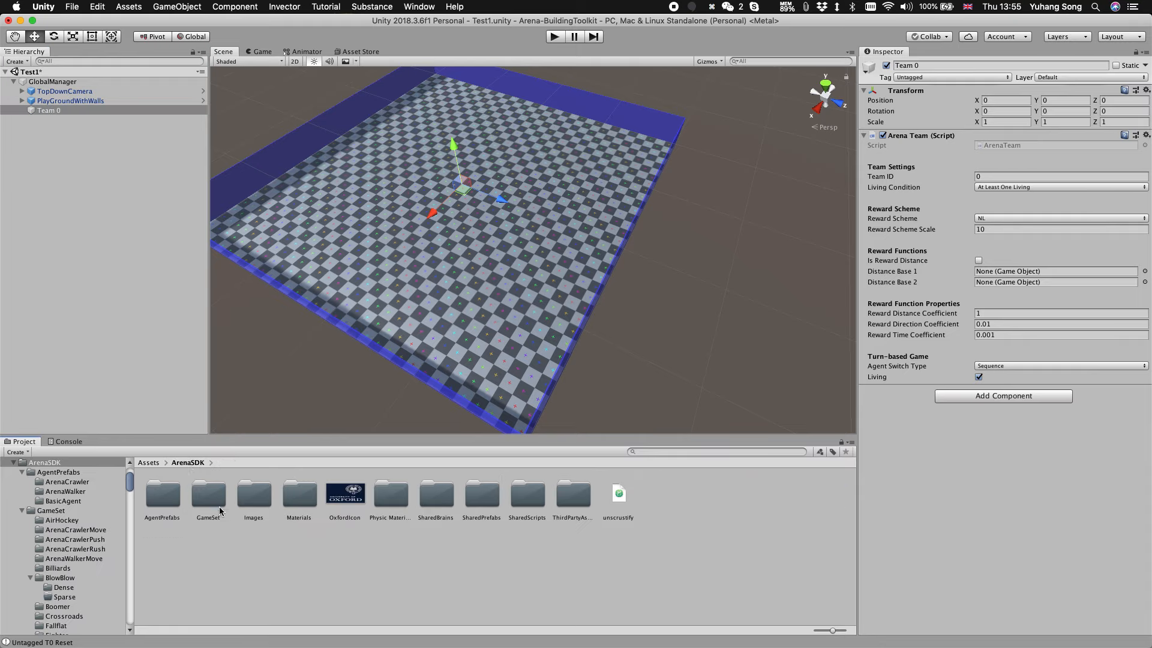
{"action": "double_click", "coordinate": [164, 498]}
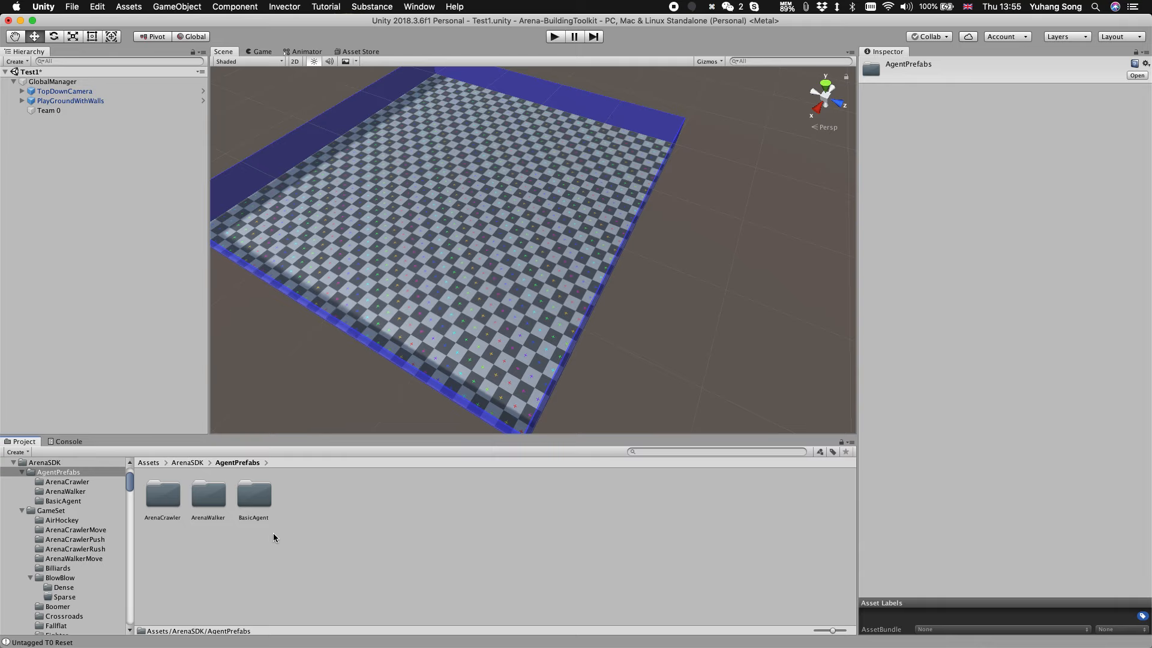
{"action": "double_click", "coordinate": [171, 500]}
{"action": "left_click", "coordinate": [171, 499]}
{"action": "double_click", "coordinate": [171, 499]}
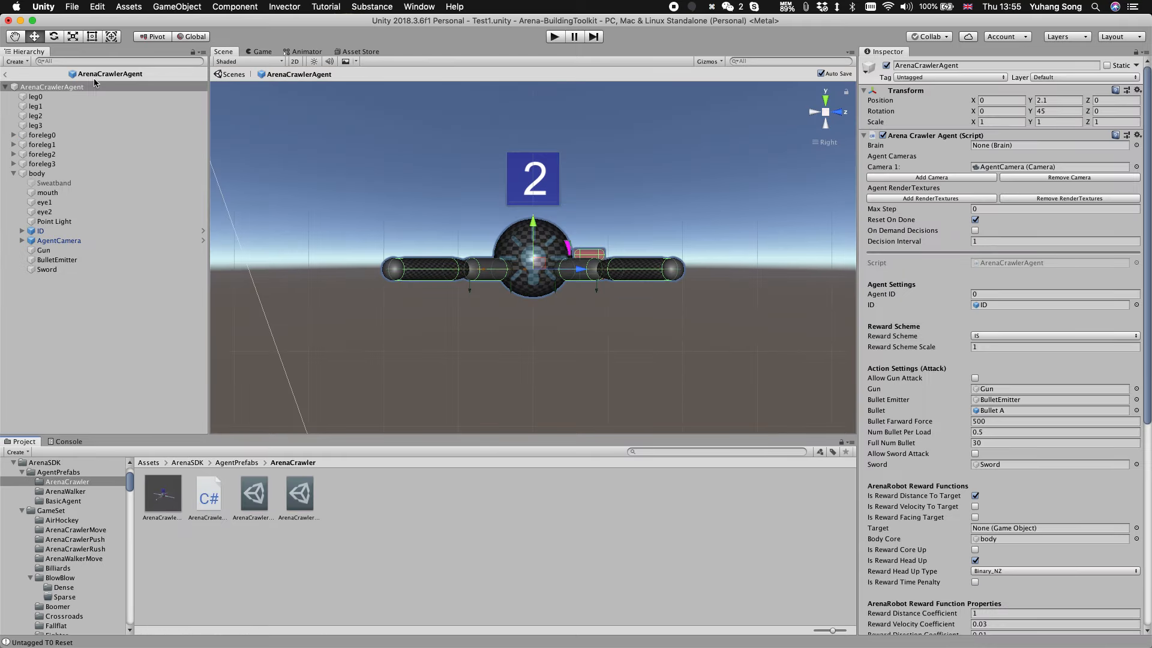
{"action": "left_click", "coordinate": [238, 463]}
{"action": "double_click", "coordinate": [209, 495]}
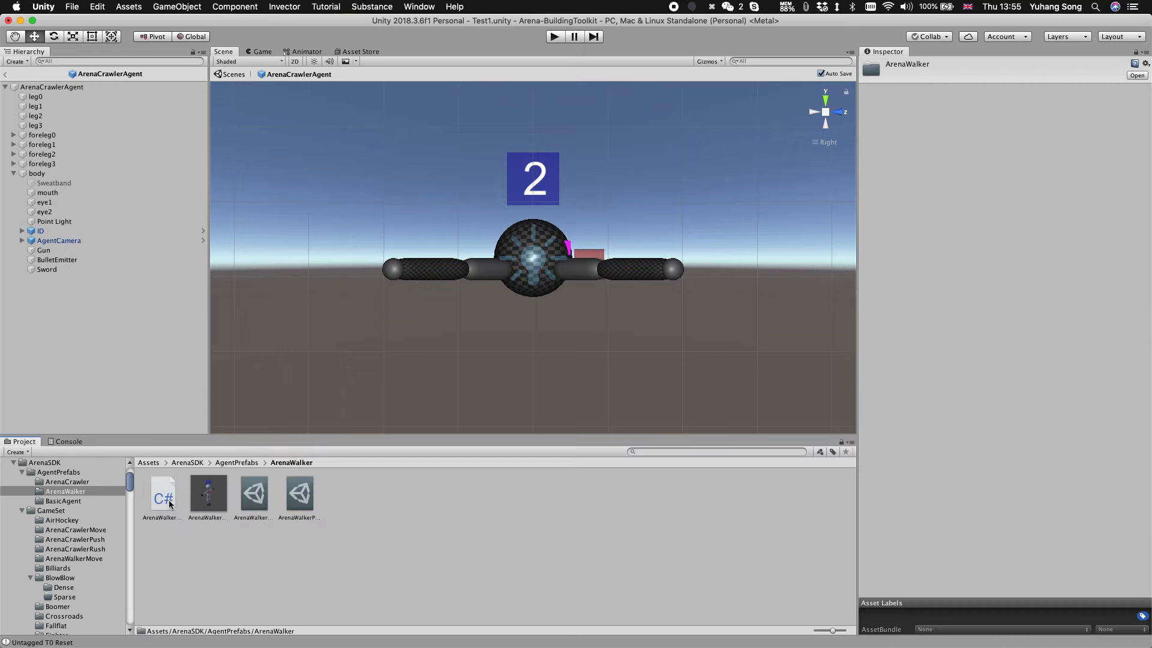
{"action": "double_click", "coordinate": [204, 499]}
Step: Examine the BasicAgent prefab from the AgentPrefabs folder and return to the Test1 scene
{"action": "left_click", "coordinate": [237, 463]}
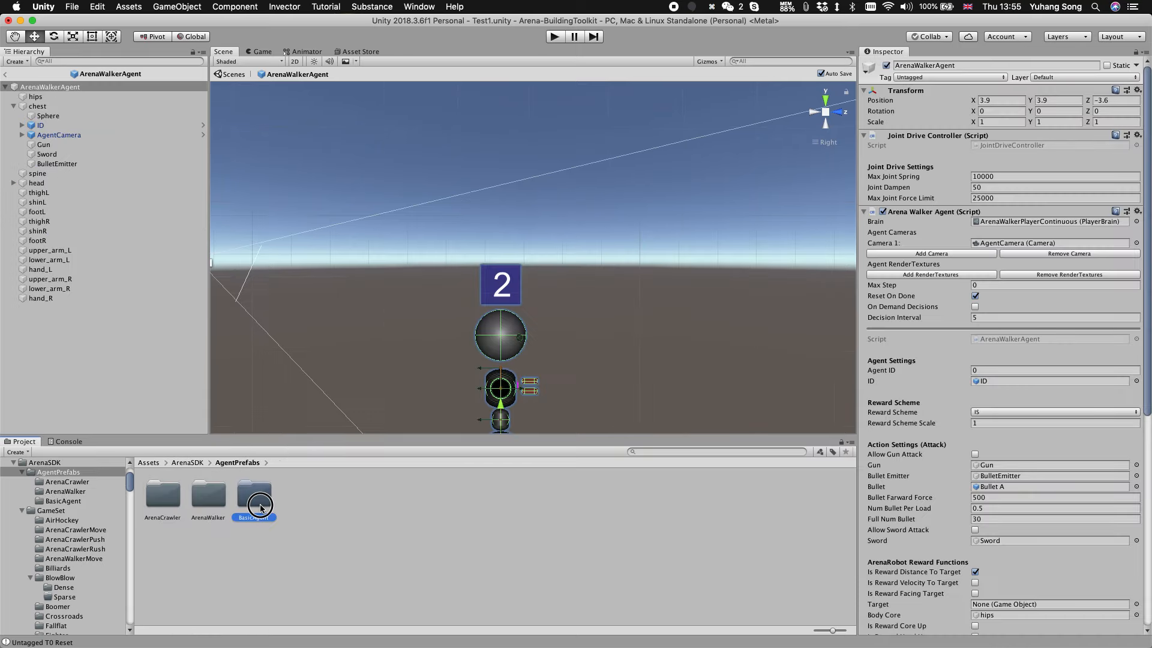
{"action": "double_click", "coordinate": [254, 495]}
{"action": "left_click", "coordinate": [168, 499]}
{"action": "double_click", "coordinate": [169, 500]}
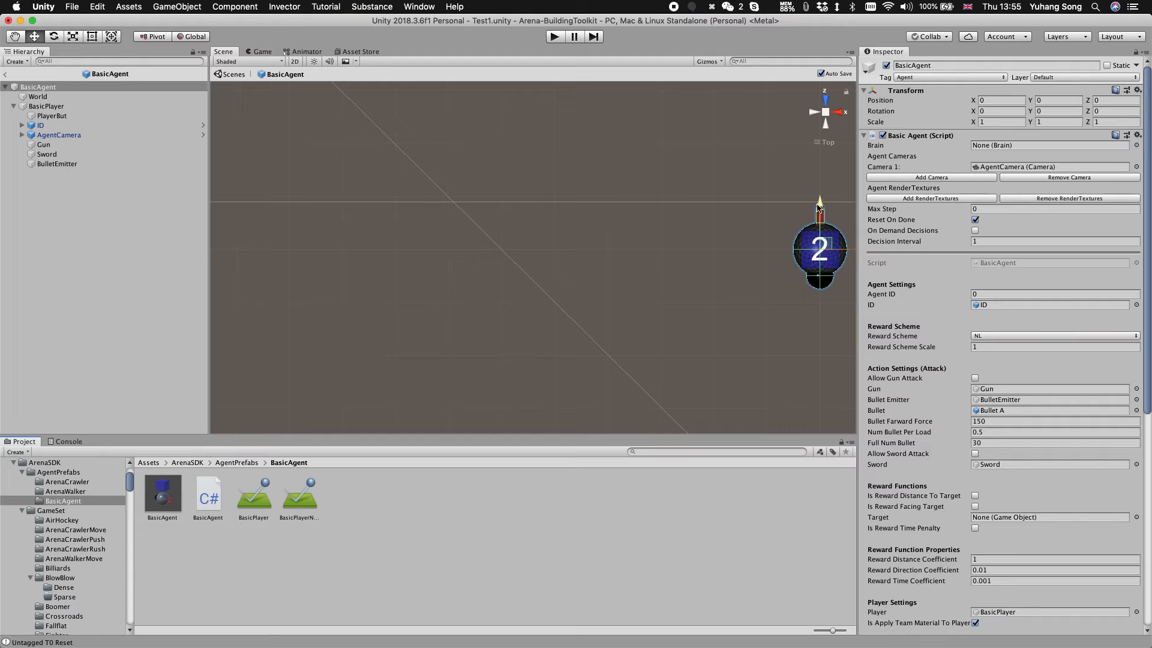
{"action": "scroll", "coordinate": [809, 211], "scroll_direction": "down", "scroll_amount": 4}
{"action": "left_click_drag", "start_coordinate": [780, 247], "coordinate": [540, 219], "text": "alt"}
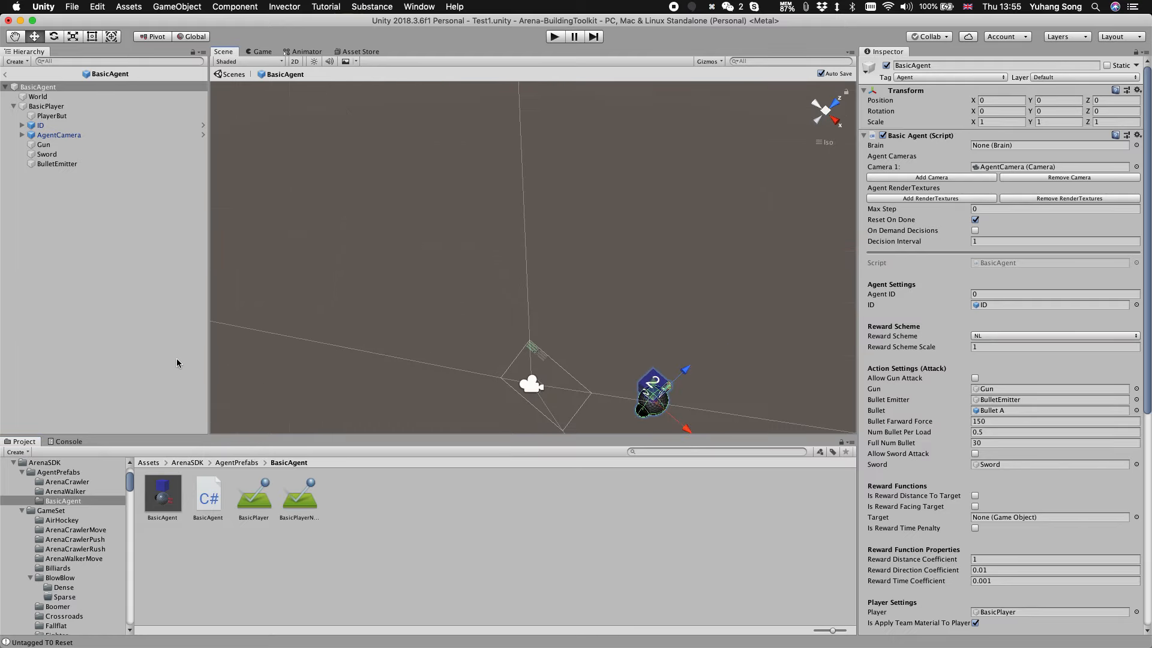
{"action": "left_click", "coordinate": [7, 75]}
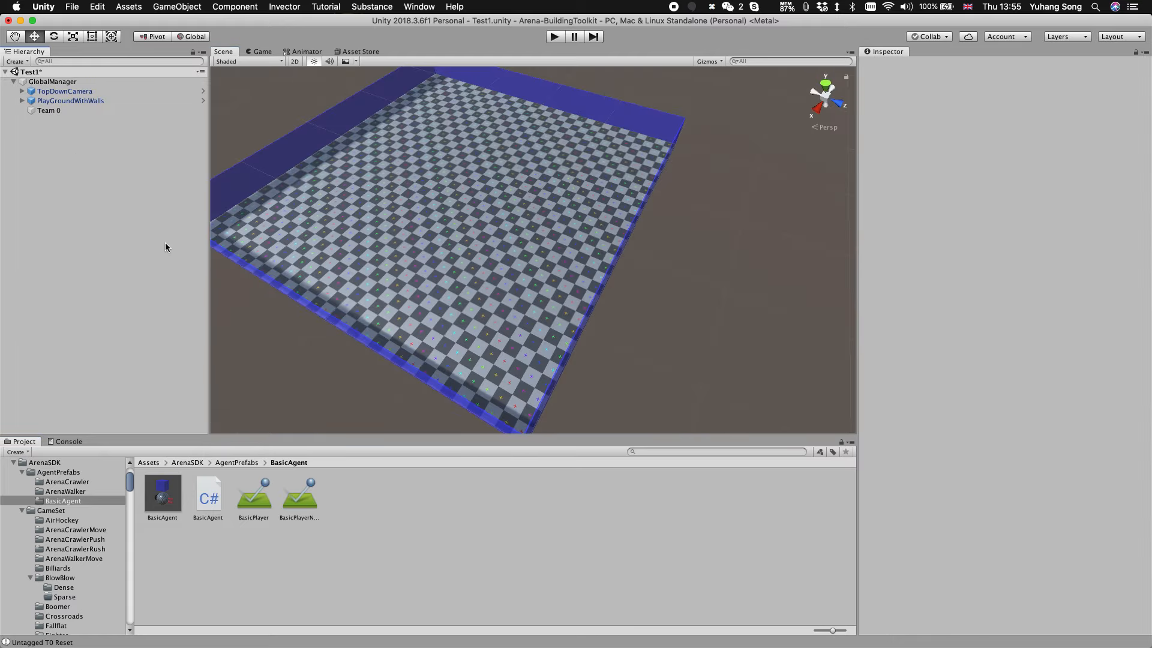
Step: Add the BasicAgent prefab from AgentPrefabs/BasicAgent as a child of Team 0
{"action": "left_click", "coordinate": [245, 465]}
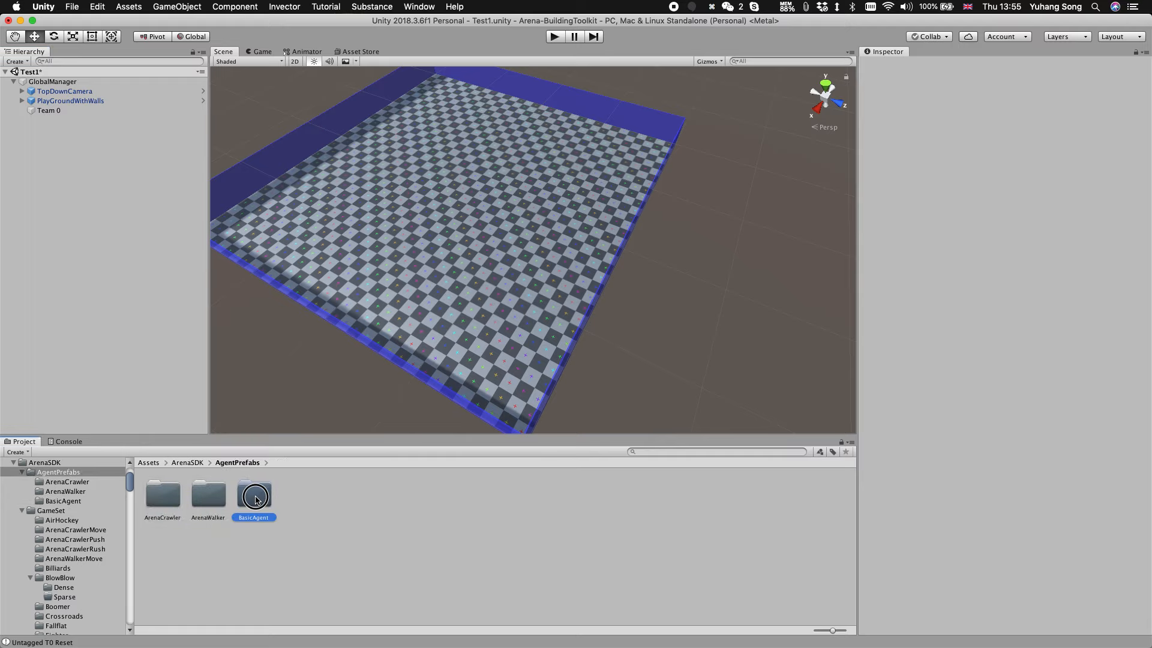
{"action": "double_click", "coordinate": [252, 489]}
{"action": "left_click", "coordinate": [160, 509]}
{"action": "left_click_drag", "start_coordinate": [159, 501], "coordinate": [71, 111]}
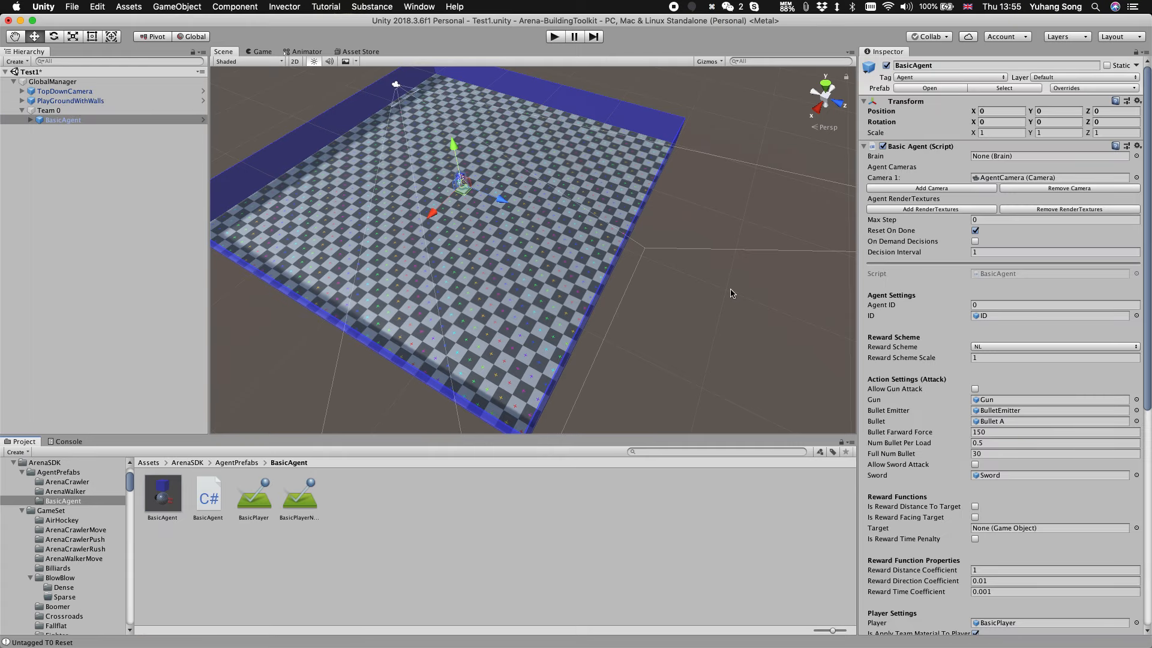
Step: Raise Team 0's BasicAgent above the playground floor to a Y position of about 0.78 and save the scene
{"action": "scroll", "coordinate": [468, 165], "scroll_direction": "up", "scroll_amount": 5}
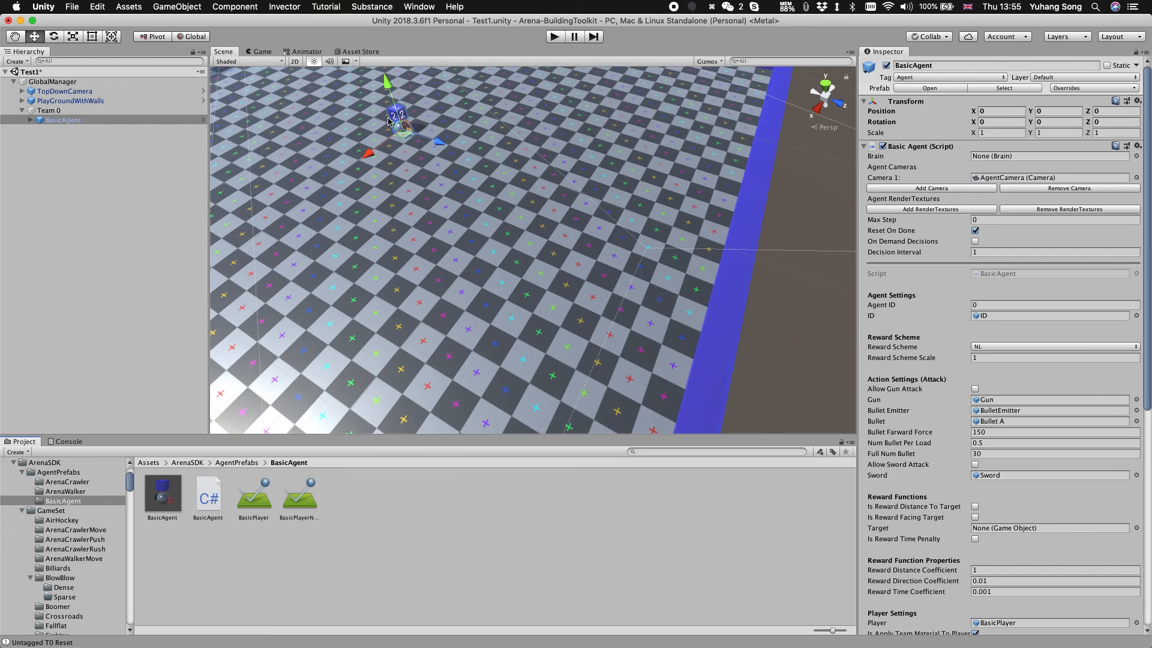
{"action": "left_click_drag", "start_coordinate": [391, 86], "coordinate": [380, 75]}
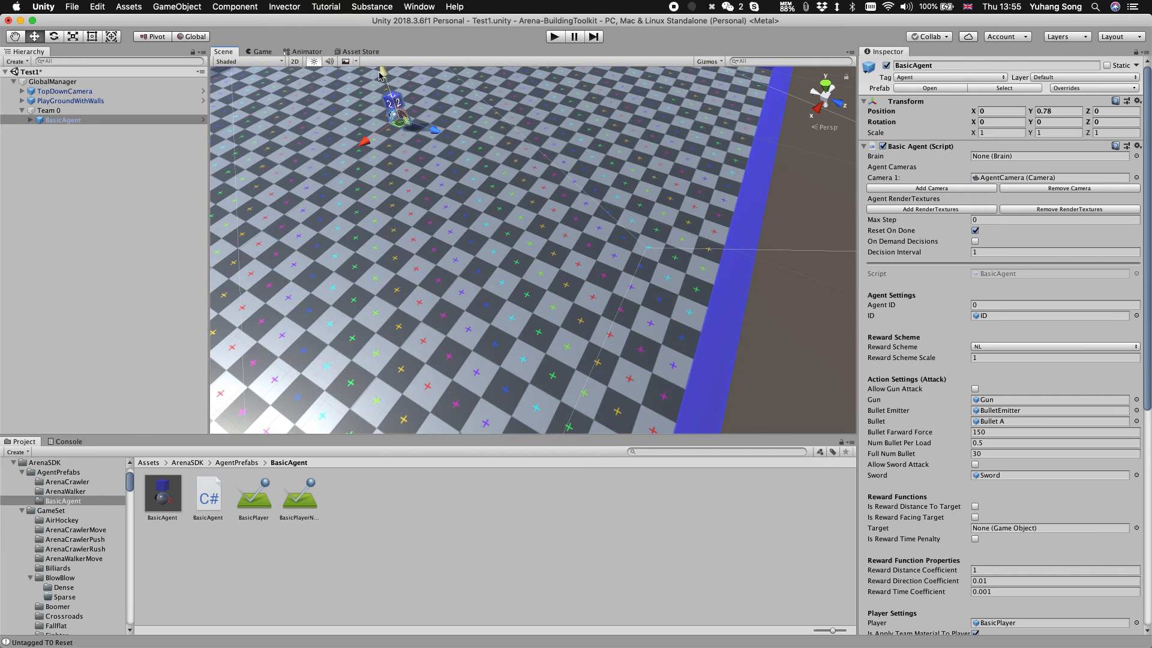
{"action": "left_click", "coordinate": [44, 150]}
{"action": "key", "text": "super+s"}
Step: Duplicate Team 0 with its agent, naming the copy Team 1 and giving it Team ID 1
{"action": "left_click", "coordinate": [45, 111]}
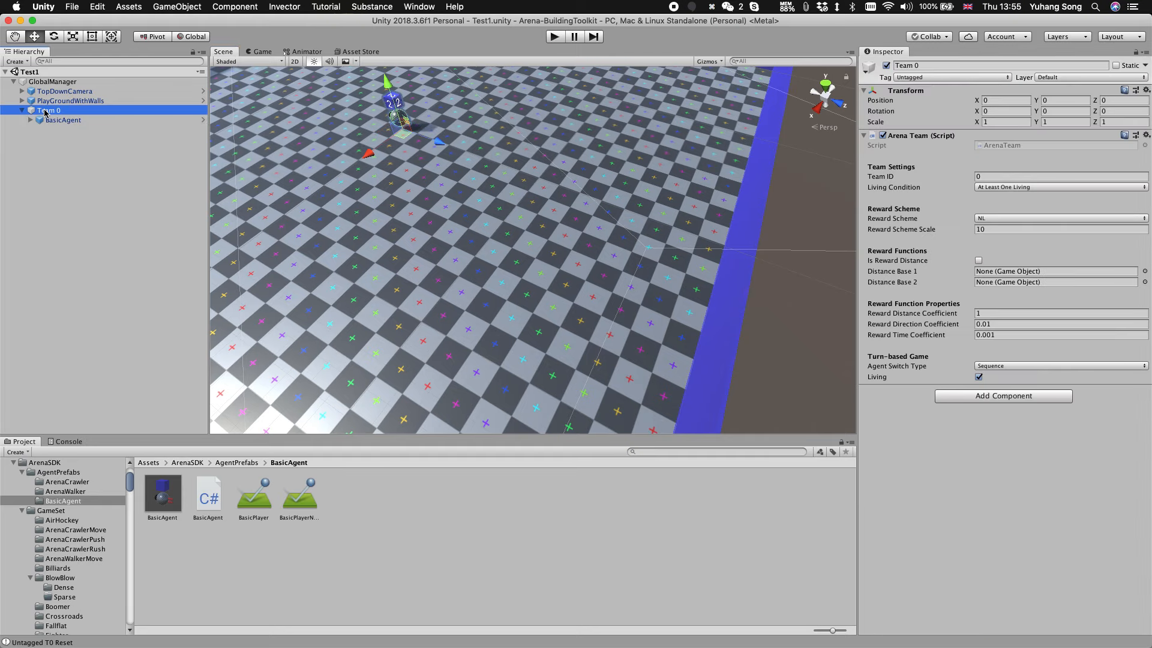
{"action": "left_click", "coordinate": [22, 111]}
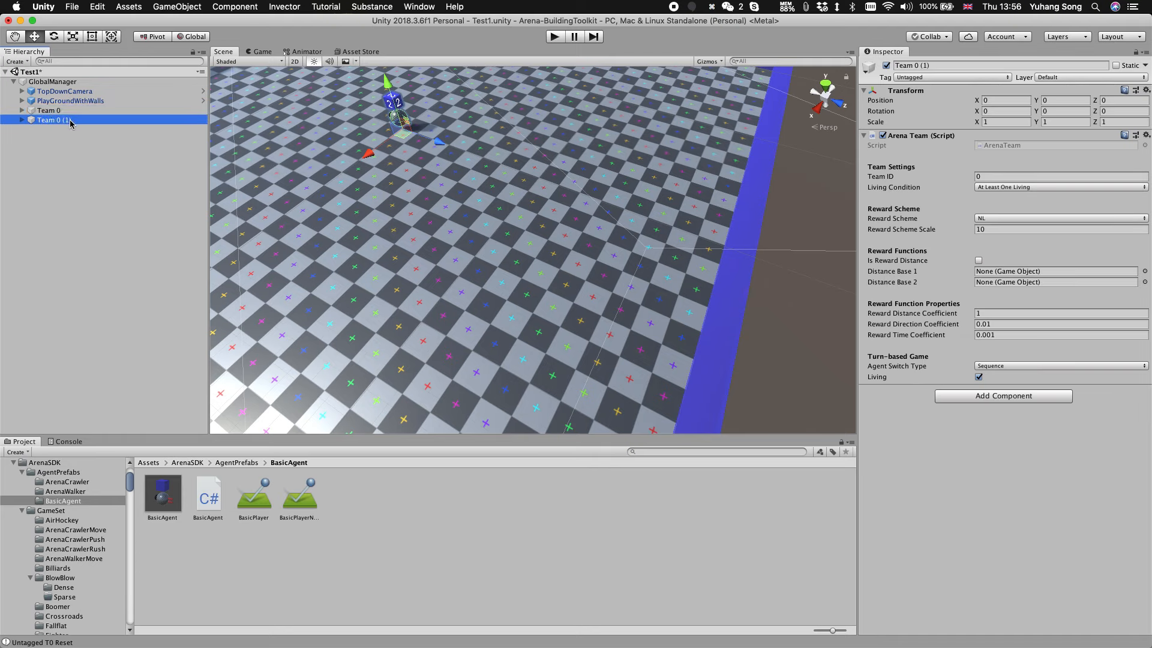
{"action": "key", "text": "Return"}
{"action": "key", "text": "BackSpace"}
{"action": "key", "text": "BackSpace"}
{"action": "key", "text": "BackSpace"}
{"action": "key", "text": "BackSpace"}
{"action": "key", "text": "BackSpace"}
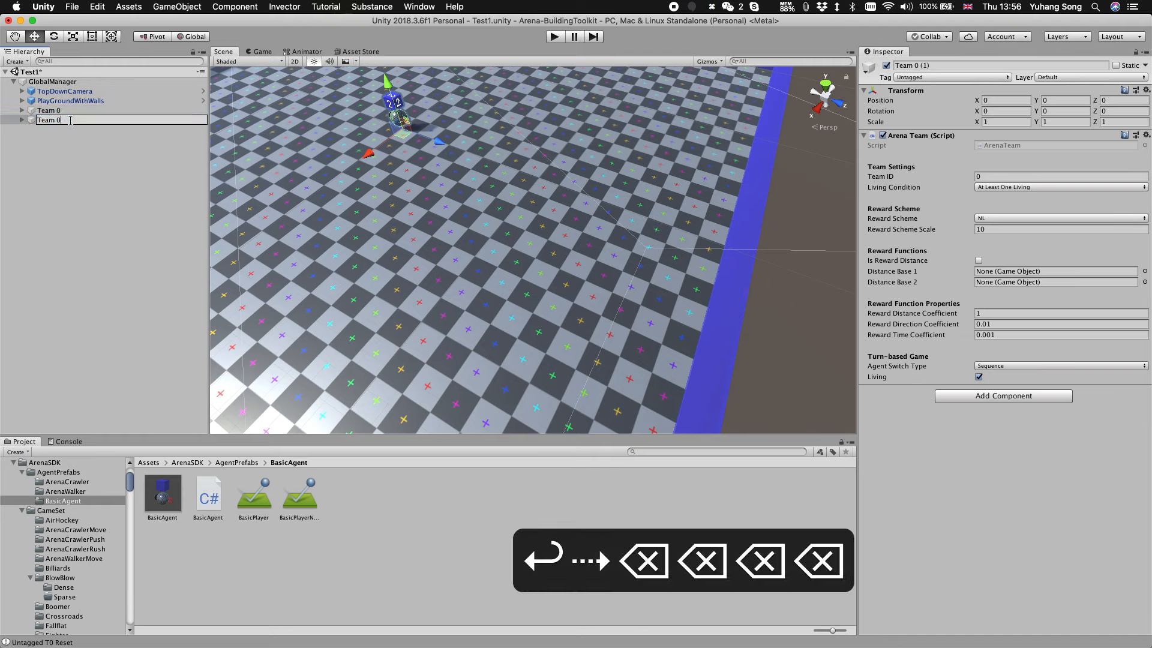
{"action": "type", "text": "1"}
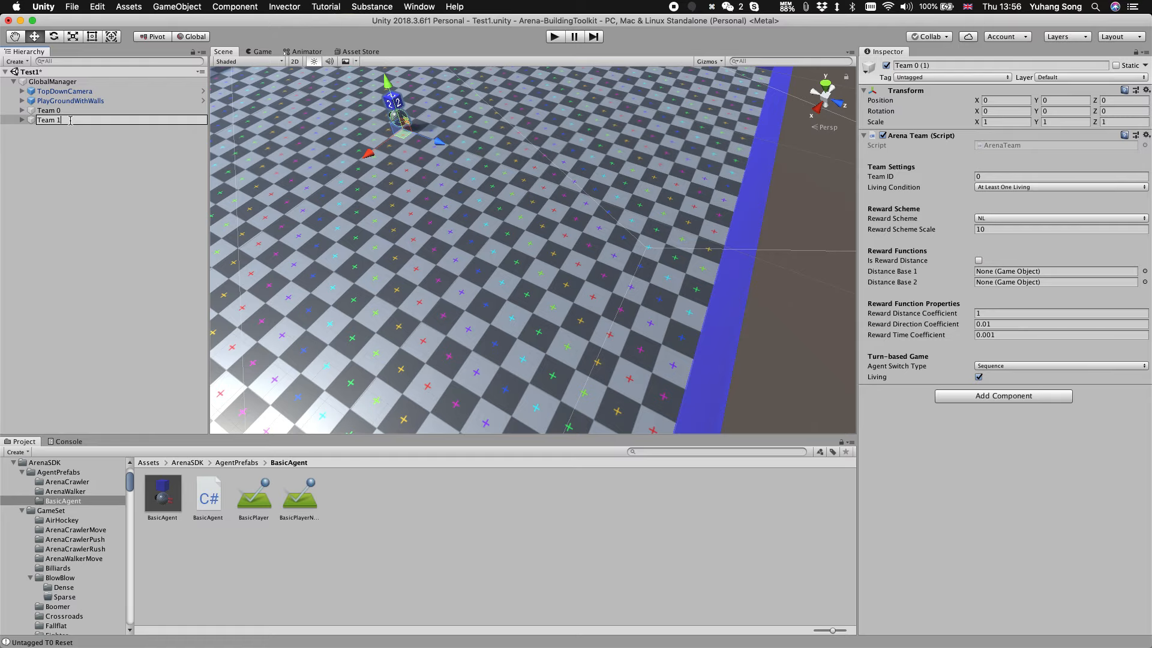
{"action": "key", "text": "Return"}
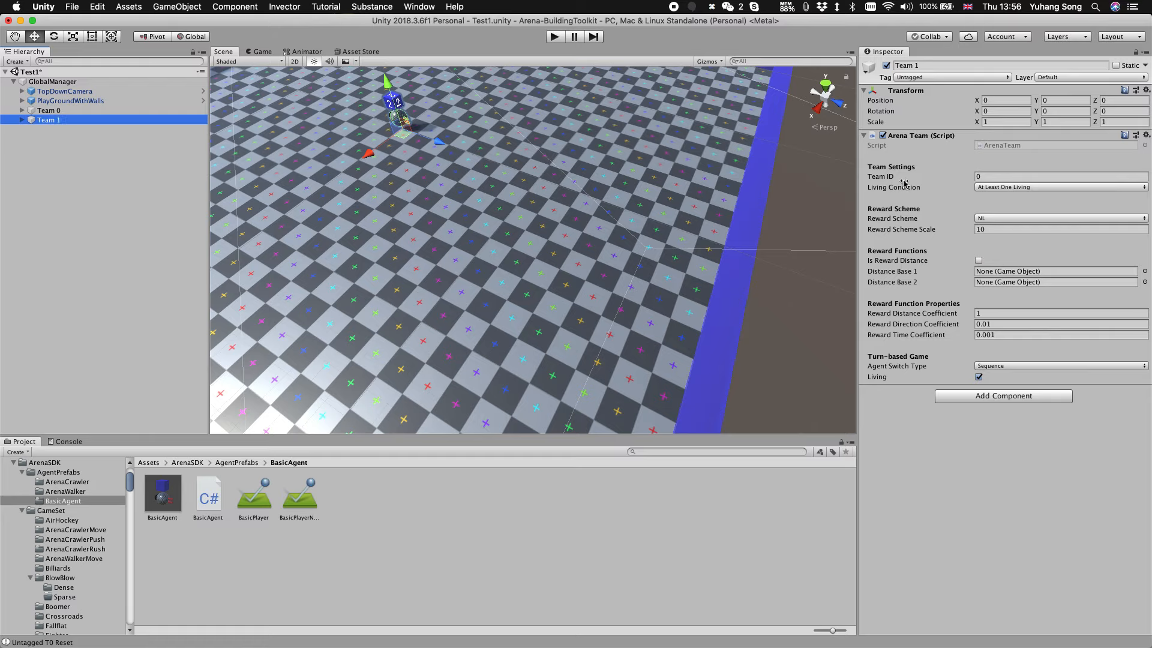
{"action": "left_click", "coordinate": [992, 176]}
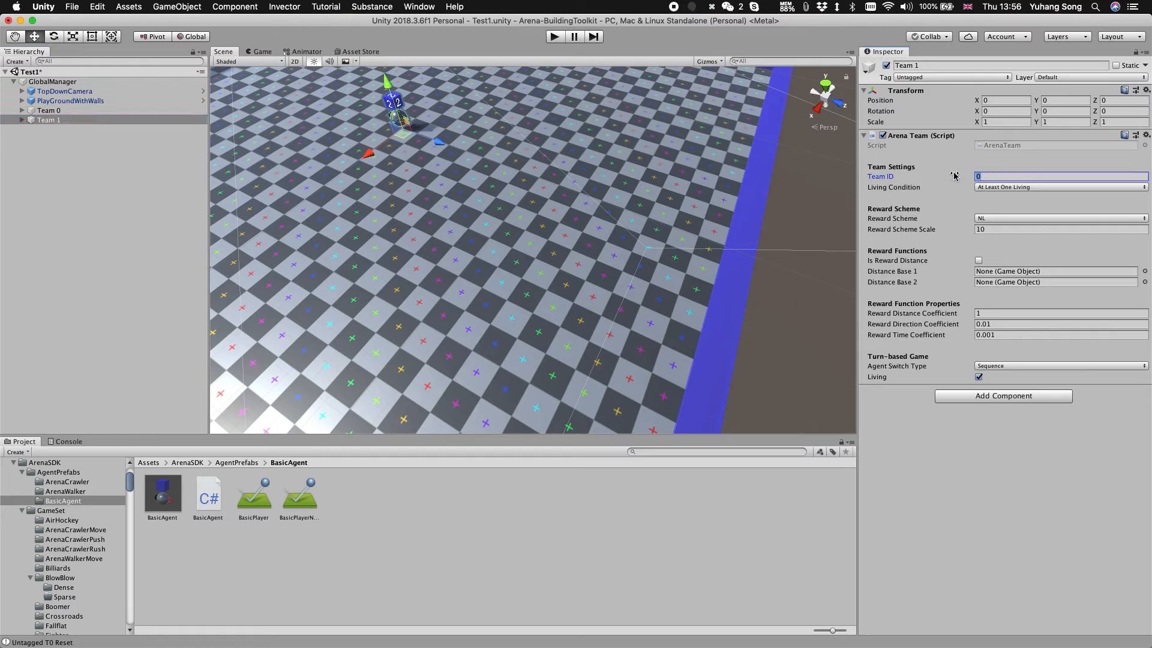
{"action": "type", "text": "1"}
Step: Move Team 1's BasicAgent along the X axis to about 9.3, away from Team 0's agent, and save the scene
{"action": "left_click", "coordinate": [23, 111]}
{"action": "left_click", "coordinate": [22, 130]}
{"action": "left_click", "coordinate": [52, 141]}
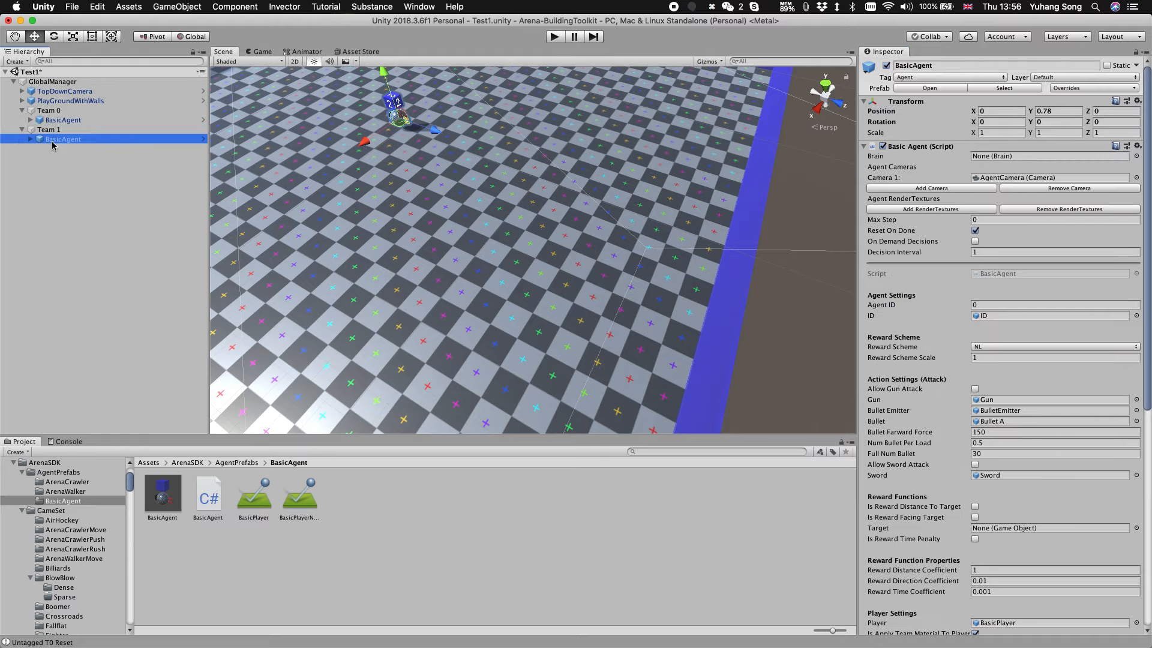
{"action": "left_click_drag", "start_coordinate": [365, 144], "coordinate": [268, 198]}
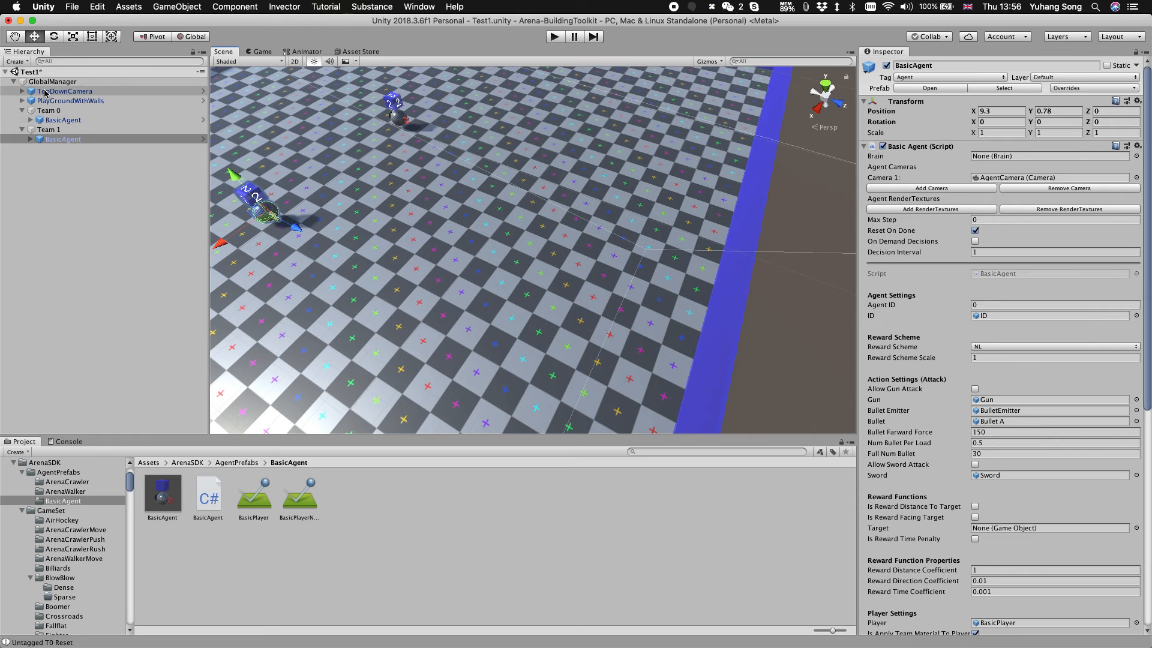
{"action": "key", "text": "super+s"}
Step: Add a brain slot to the GlobalManager's Broadcast Hub and assign the GeneralPlayerDiscrete brain to it
{"action": "left_click", "coordinate": [63, 81]}
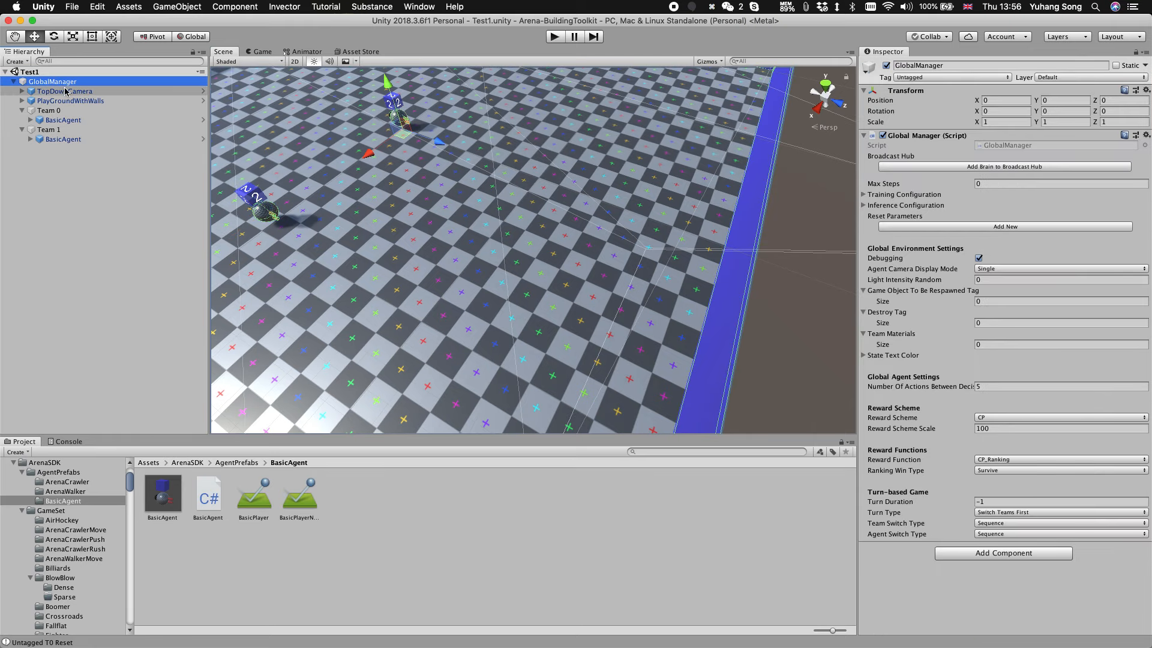
{"action": "left_click", "coordinate": [1023, 167]}
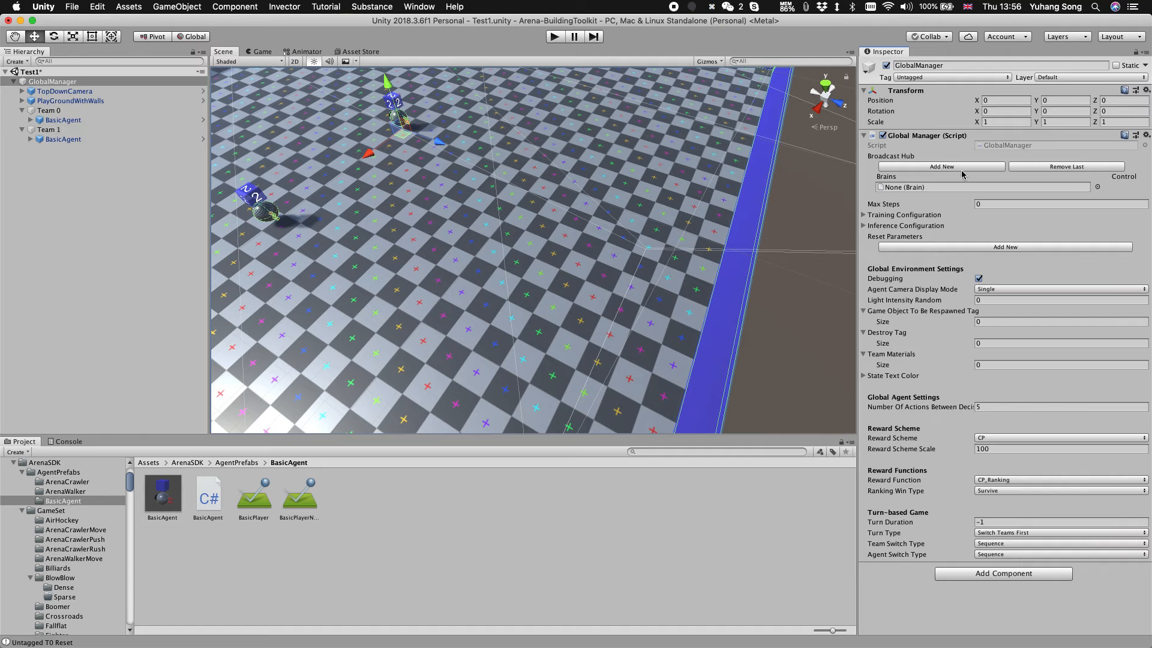
{"action": "left_click", "coordinate": [1097, 188]}
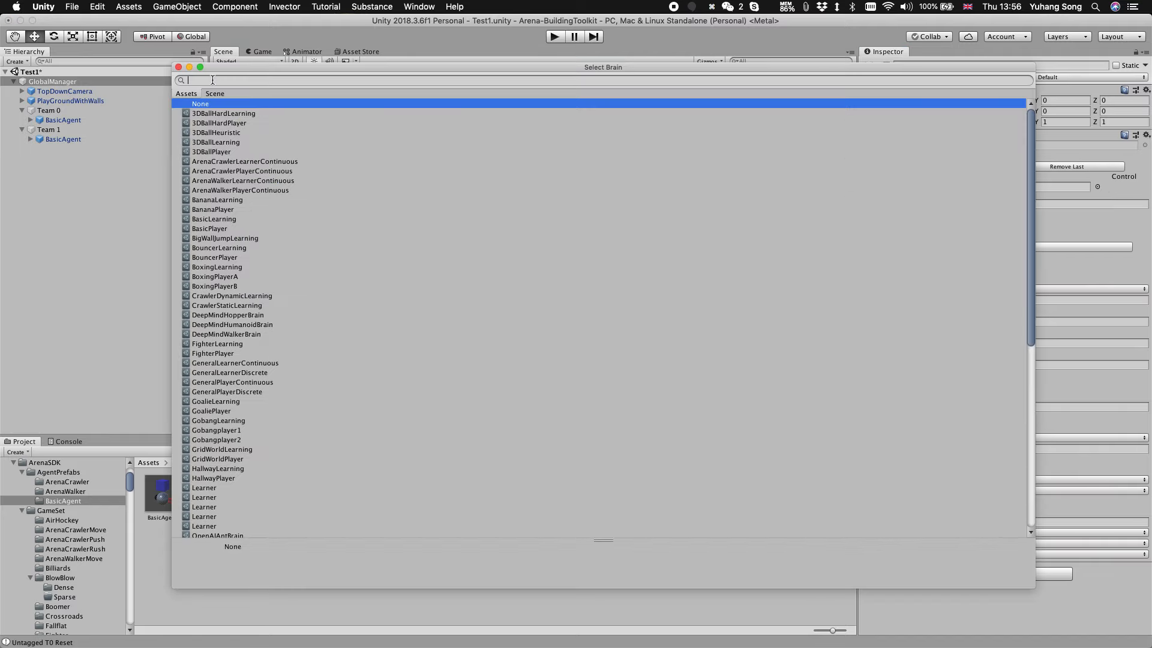
{"action": "type", "text": "gene"}
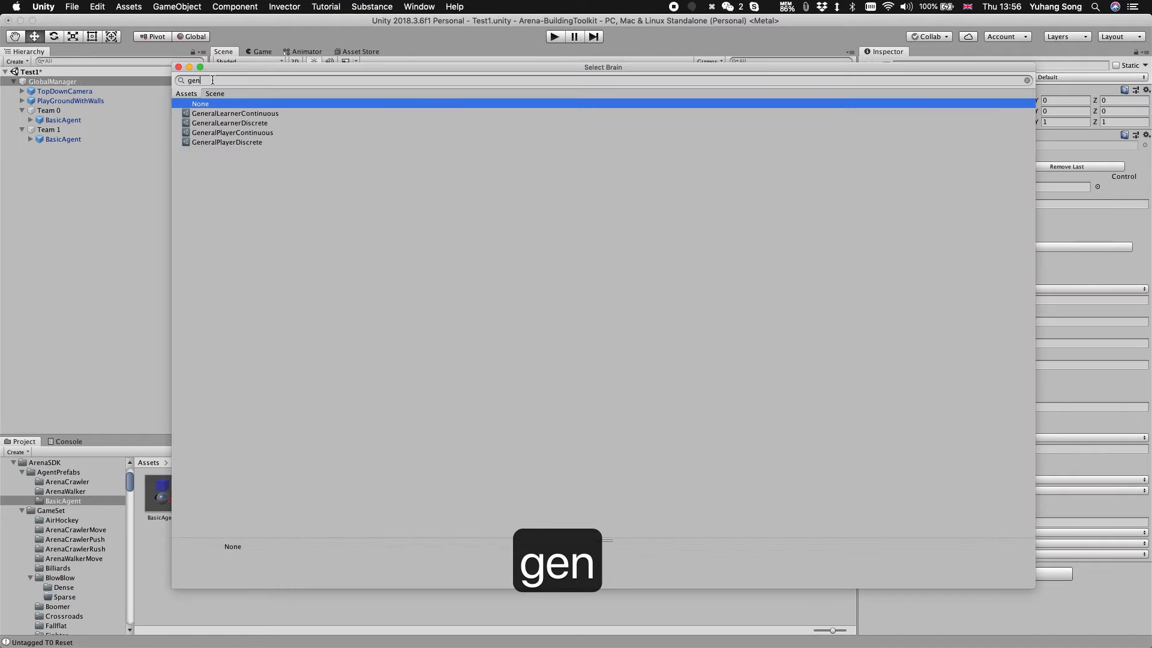
{"action": "key", "text": "Down"}
{"action": "key", "text": "Down"}
{"action": "key", "text": "Down"}
{"action": "key", "text": "Down"}
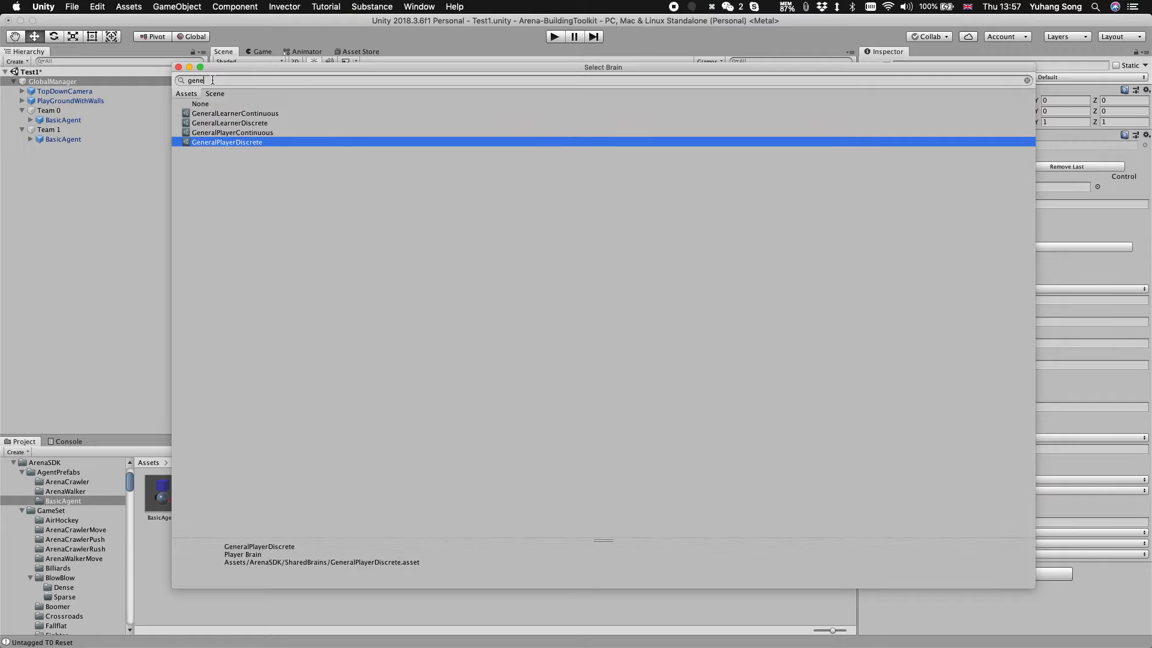
{"action": "key", "text": "Up"}
{"action": "key", "text": "Down"}
{"action": "key", "text": "Up"}
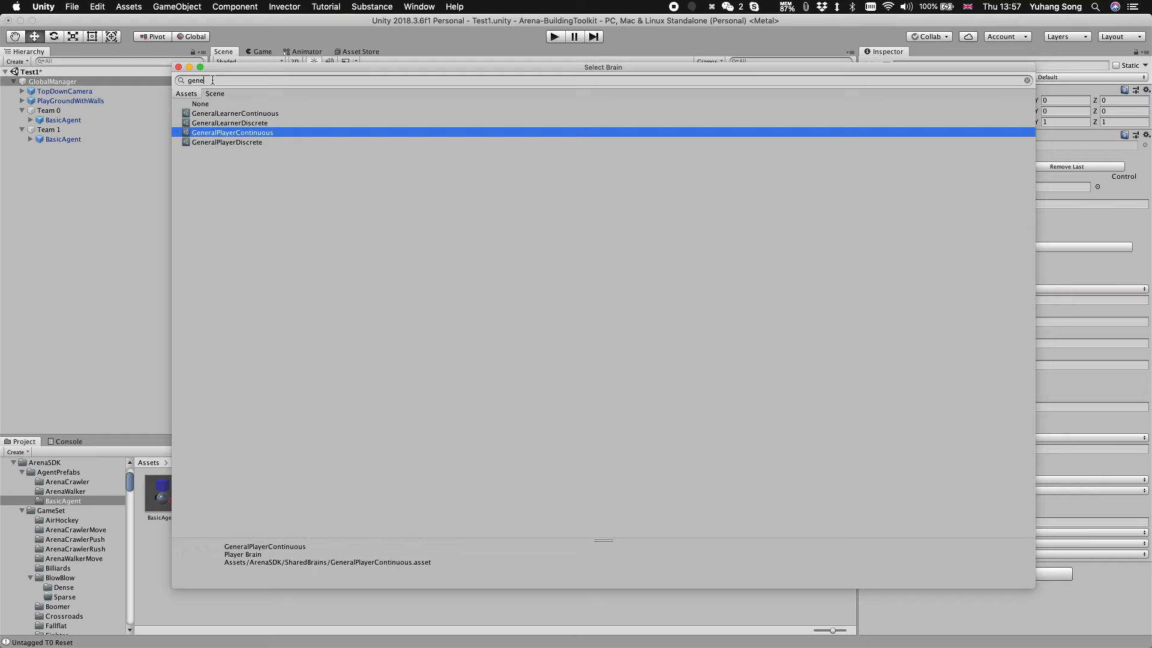
{"action": "key", "text": "Down"}
{"action": "key", "text": "Return"}
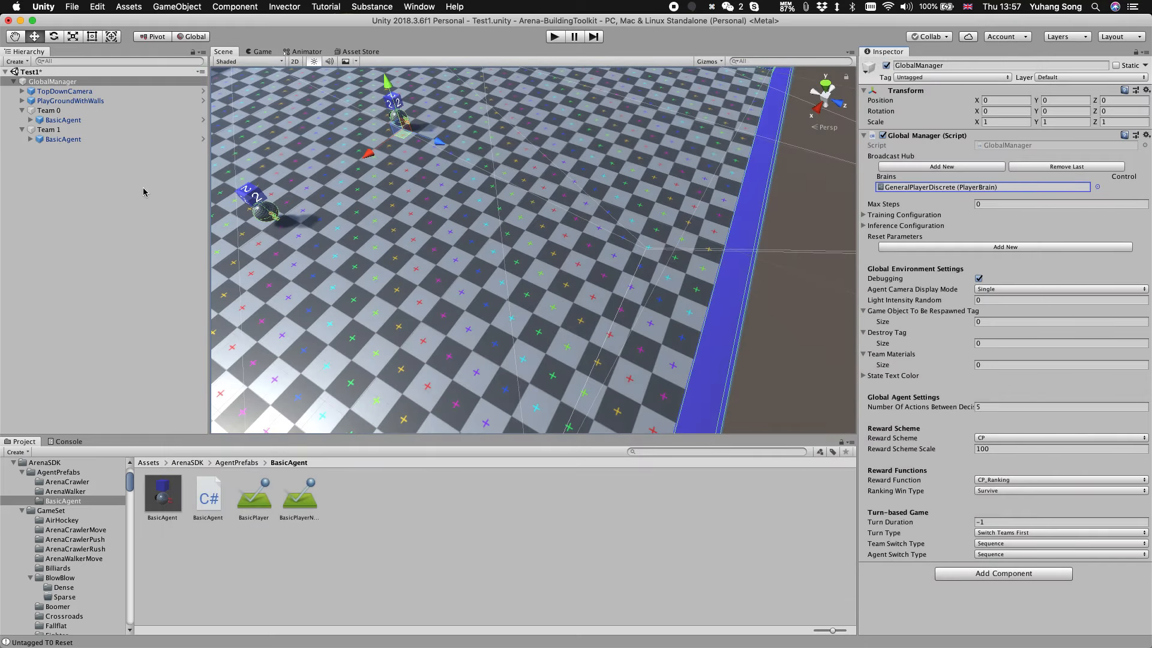
Step: Turn off Debugging on the GlobalManager and set its Team Materials size to 2
{"action": "left_click", "coordinate": [55, 82]}
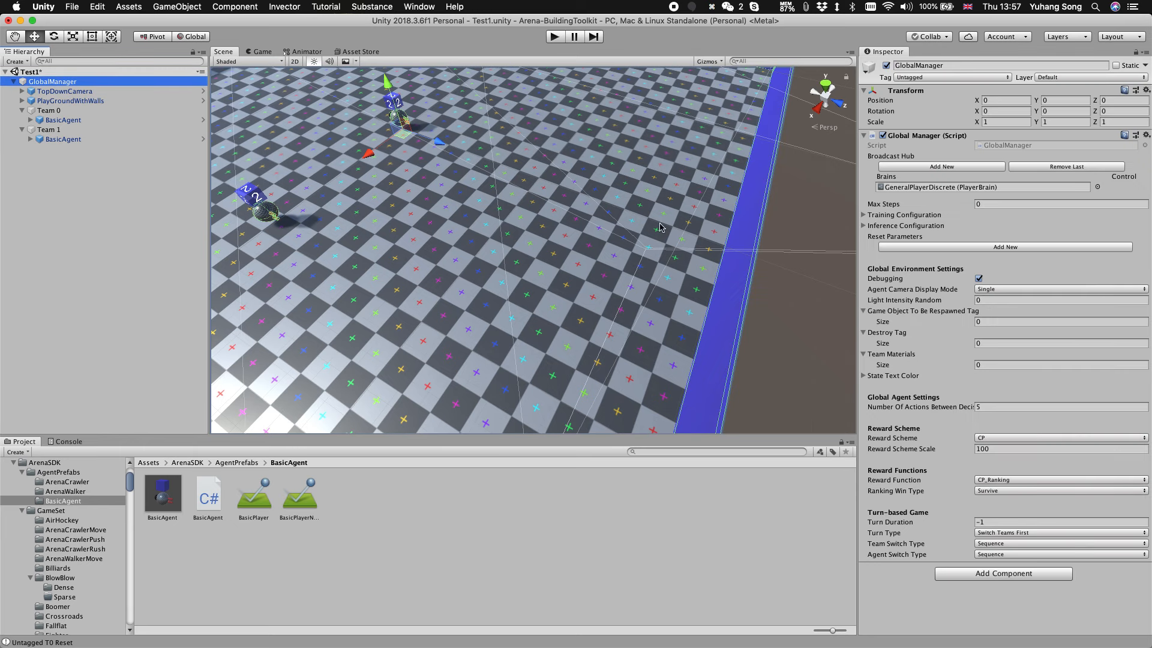
{"action": "left_click", "coordinate": [979, 279]}
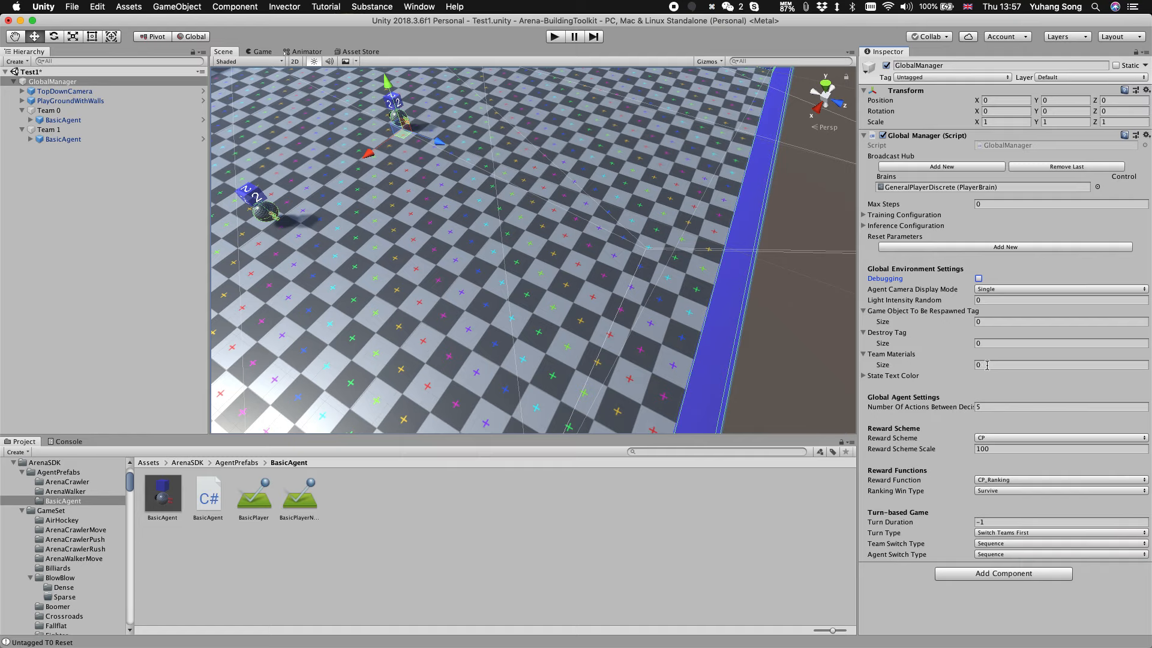
{"action": "left_click", "coordinate": [1009, 365]}
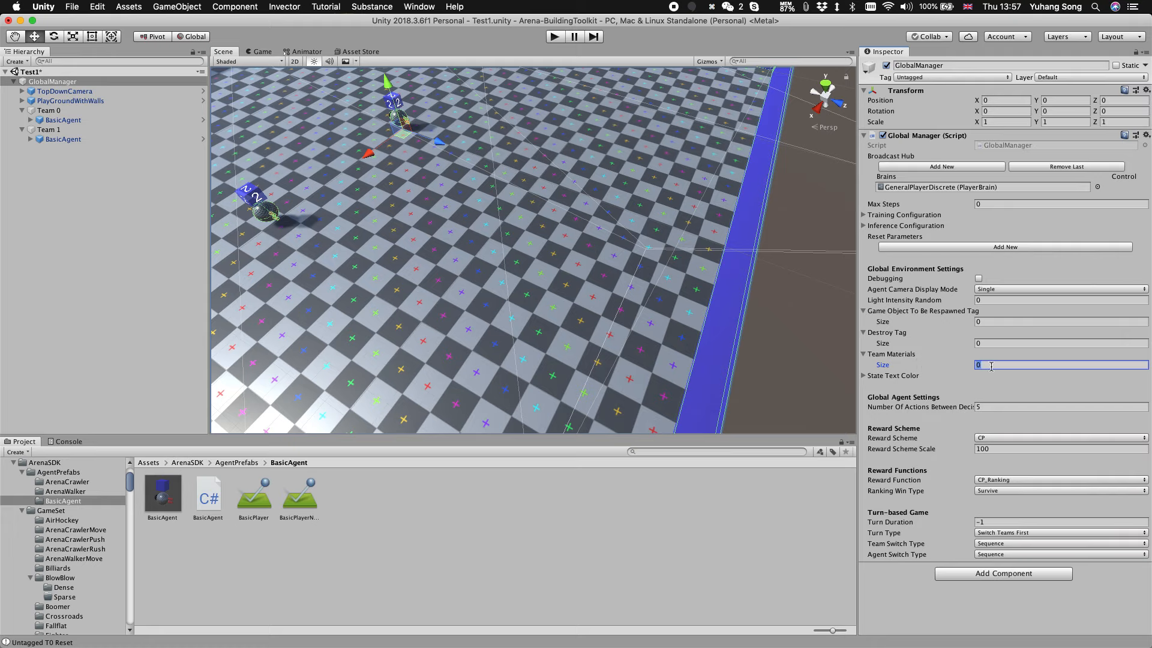
{"action": "type", "text": "2"}
{"action": "key", "text": "Return"}
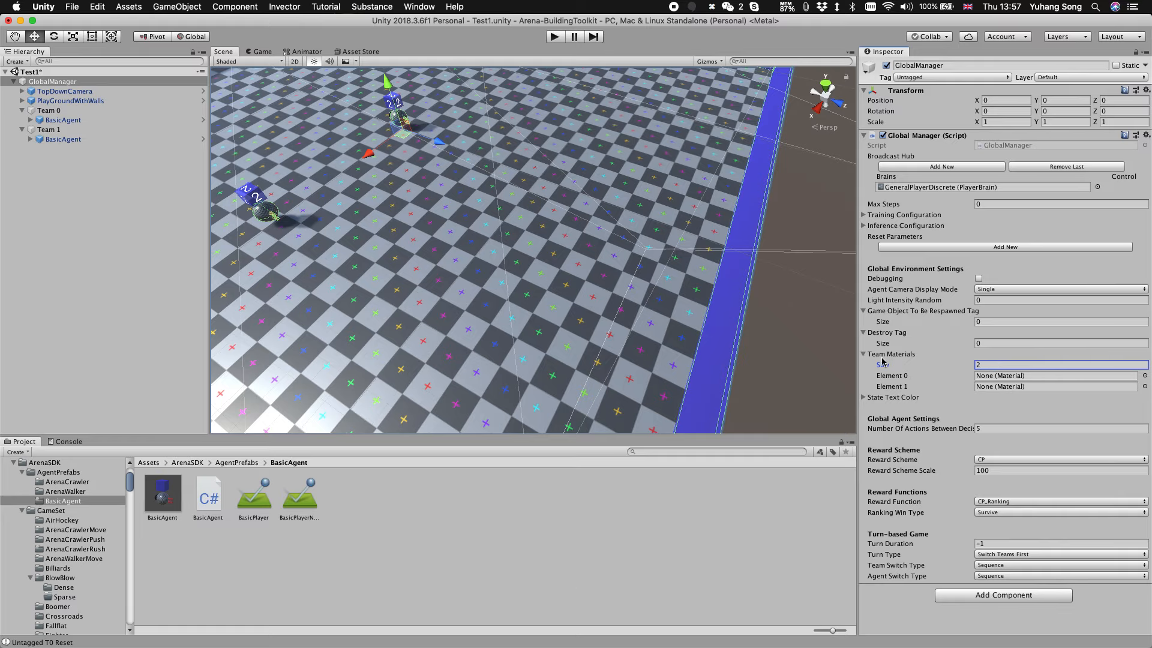
Step: Assign the red Team 0 material to Element 0 of the GlobalManager's Team Materials
{"action": "left_click", "coordinate": [1145, 376]}
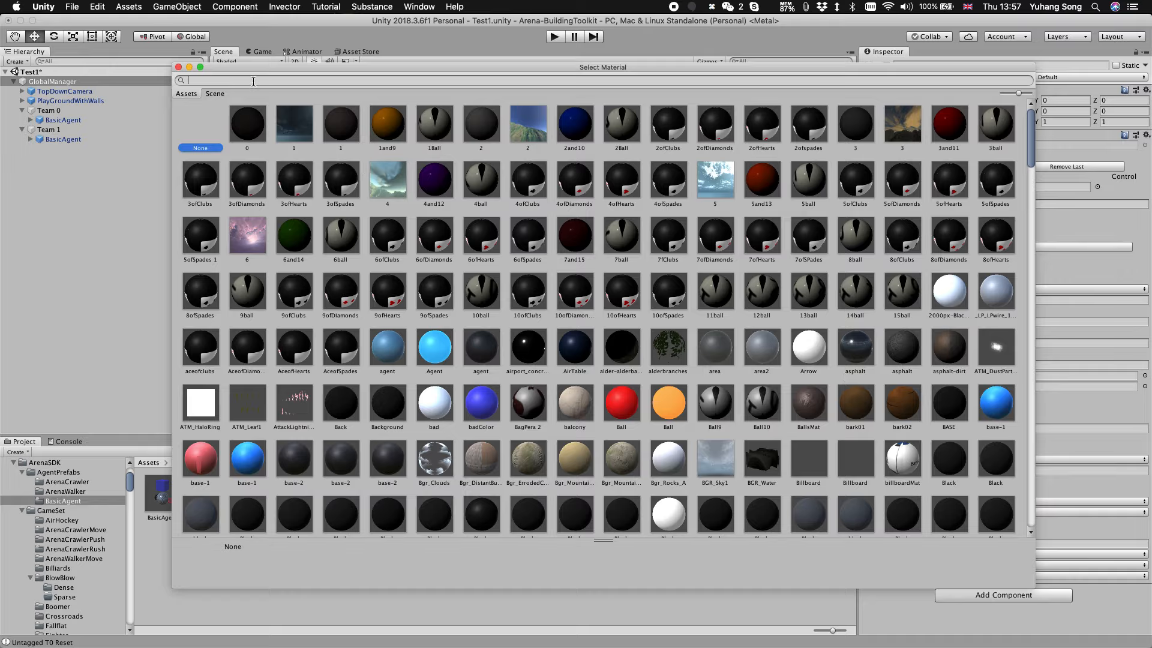
{"action": "type", "text": "team"}
{"action": "left_click", "coordinate": [248, 126]}
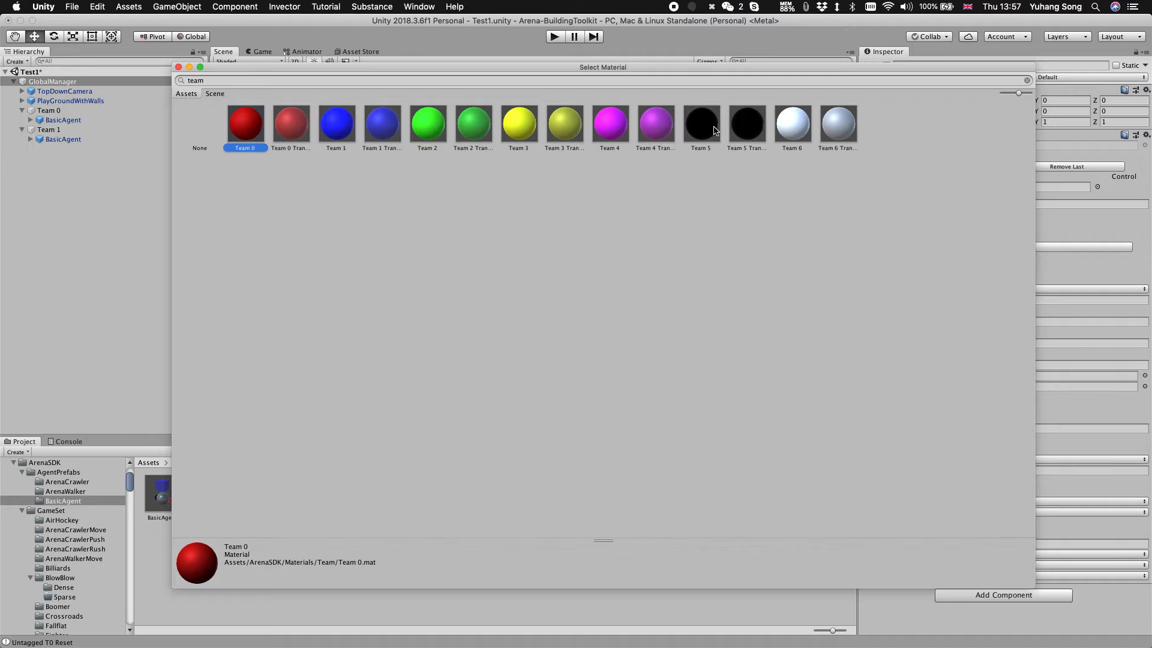
{"action": "double_click", "coordinate": [245, 129]}
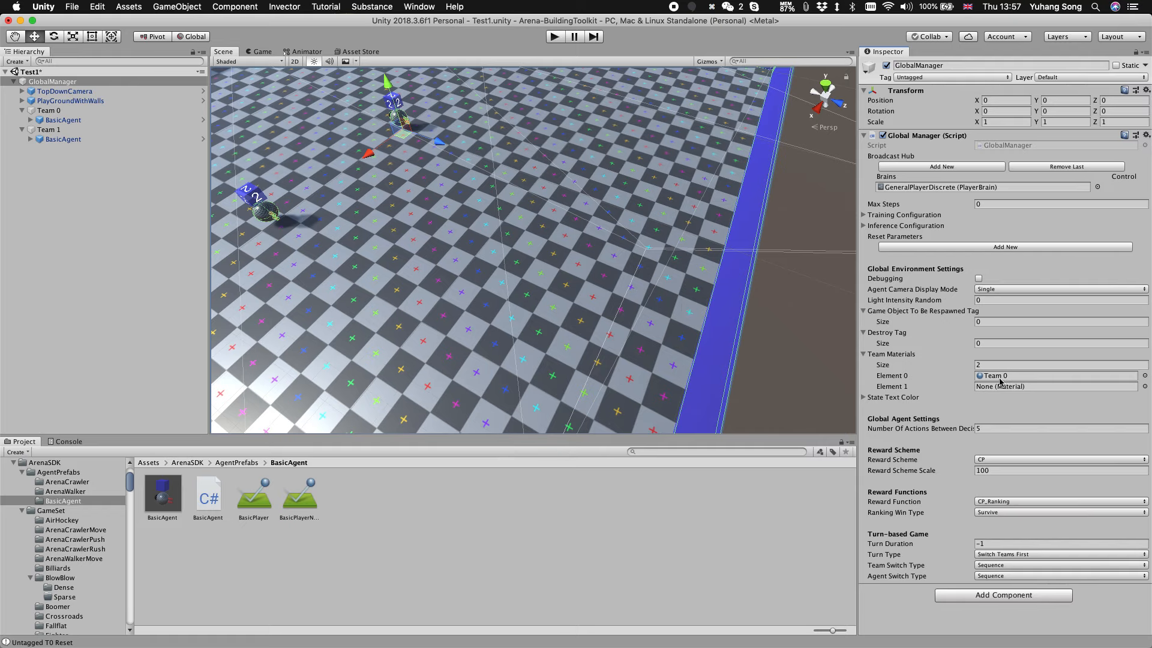
Step: Assign the blue Team 1 material to Element 1 of the Team Materials and save the scene
{"action": "left_click", "coordinate": [1145, 386]}
{"action": "type", "text": "tea"}
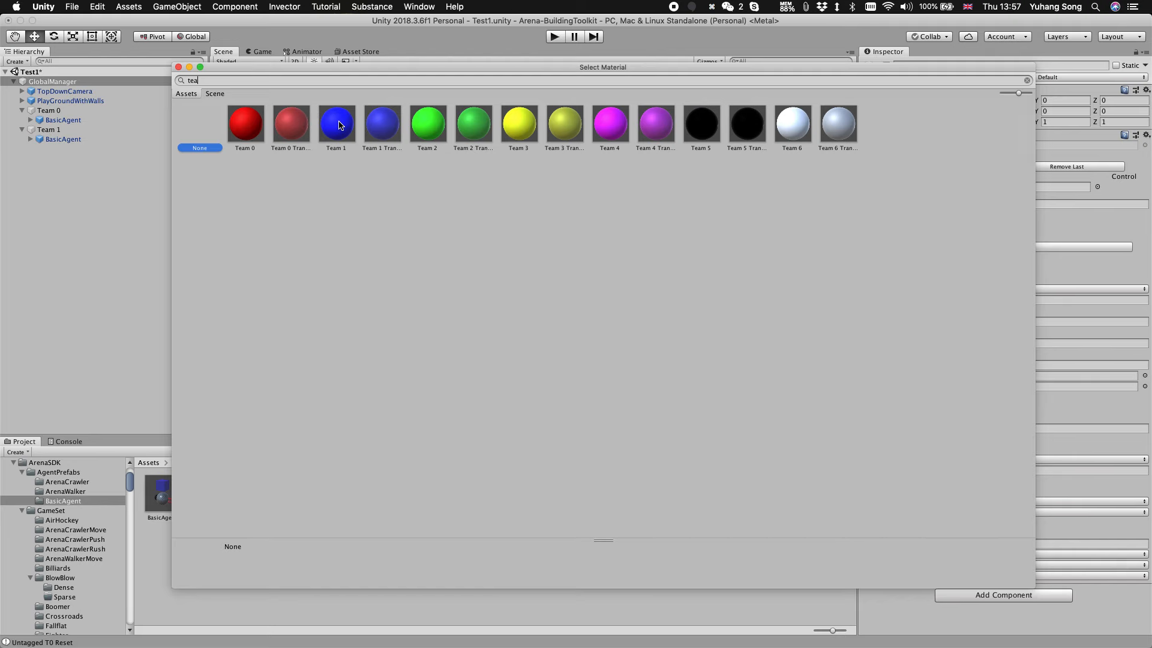
{"action": "left_click", "coordinate": [354, 149]}
{"action": "key", "text": "Return"}
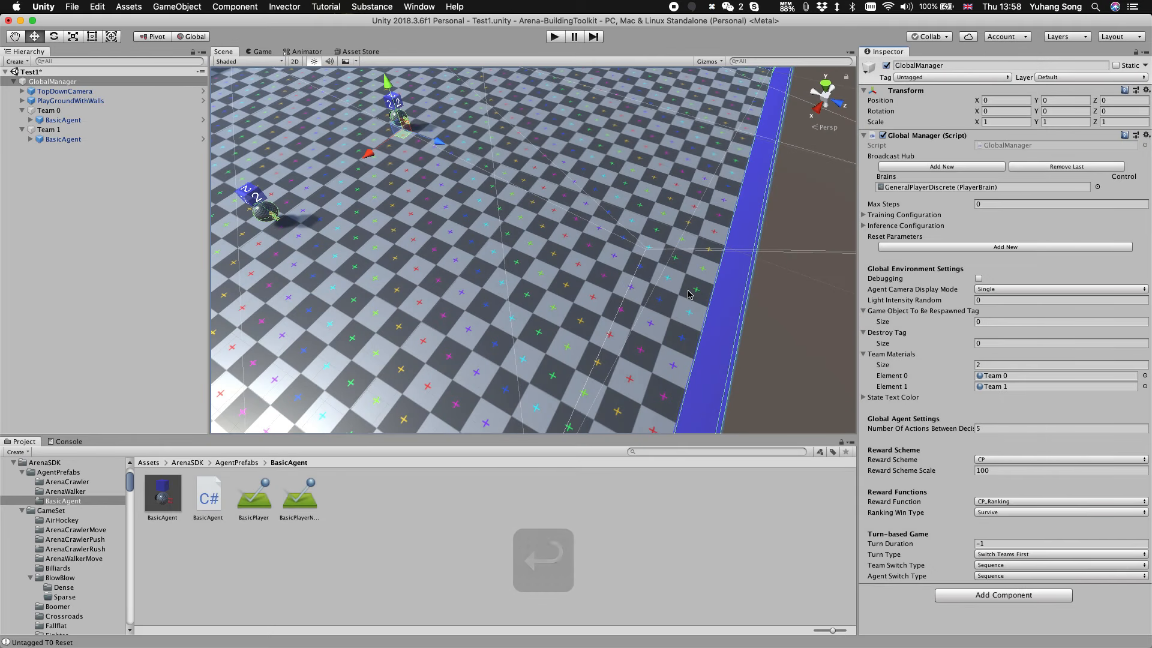
{"action": "key", "text": "super+s"}
{"action": "left_click", "coordinate": [99, 203]}
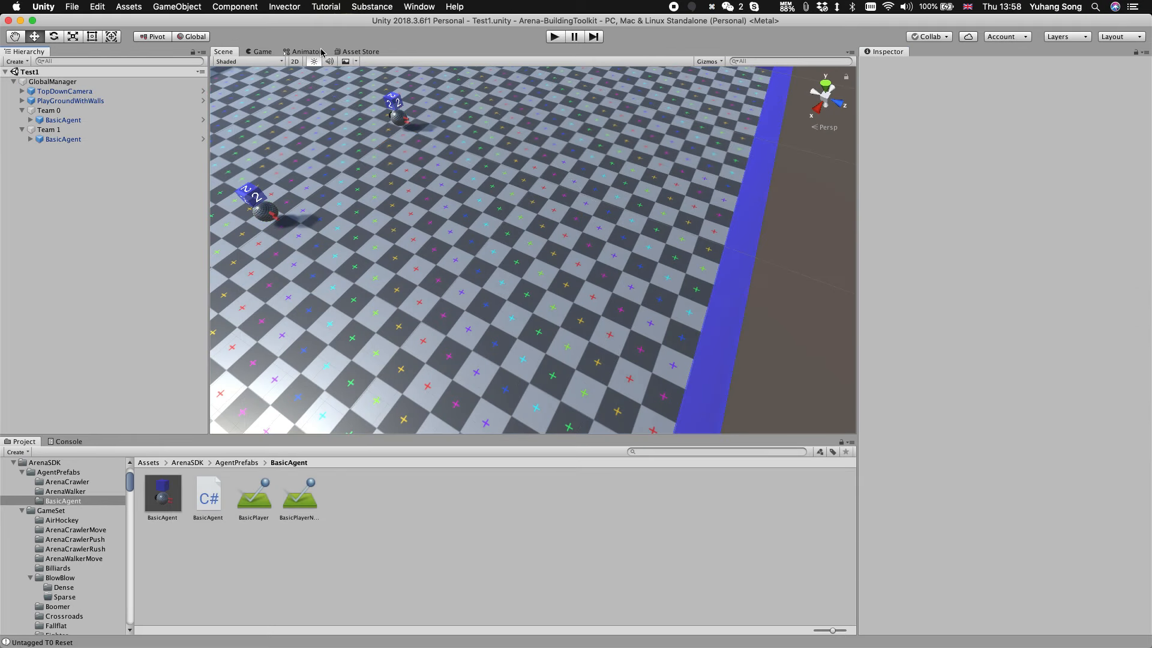
Step: Run the Test1 scene in play mode and clear the console's log messages
{"action": "left_click", "coordinate": [554, 37]}
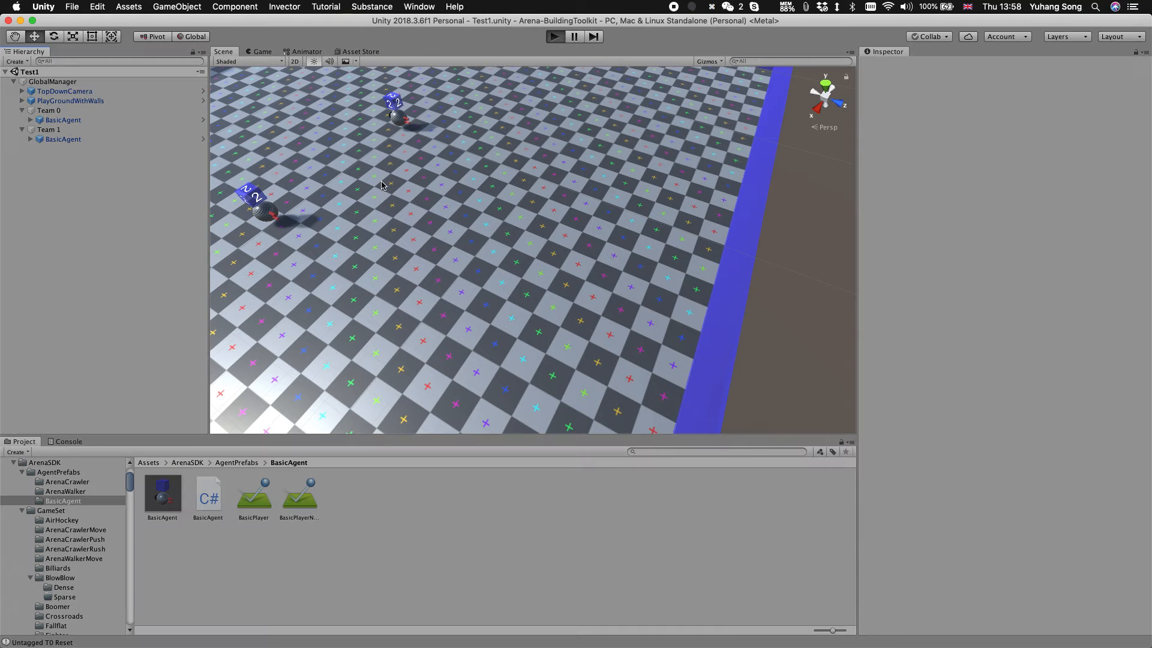
{"action": "left_click", "coordinate": [66, 442]}
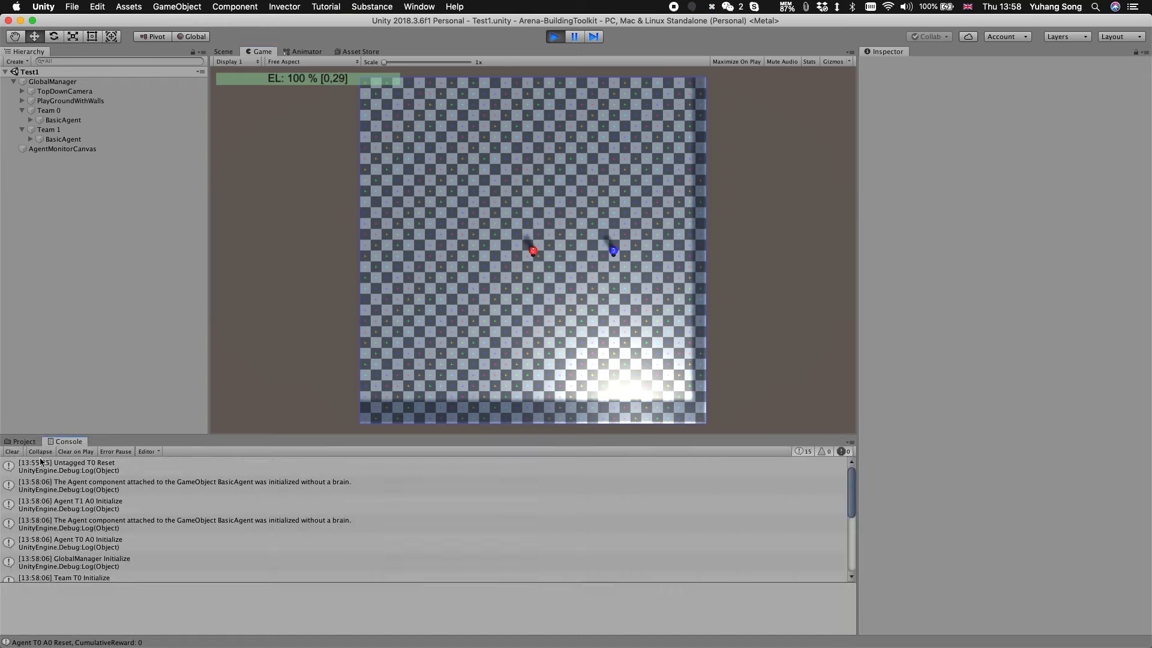
{"action": "left_click", "coordinate": [12, 451]}
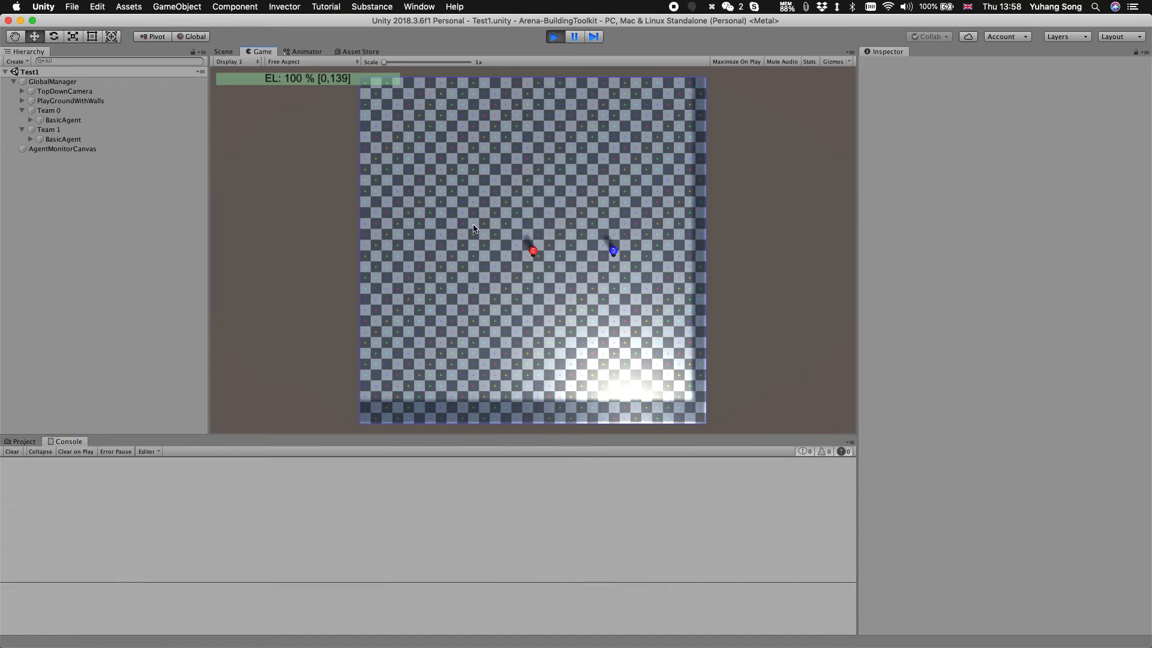
Step: Cycle through the running game's cameras to the view following Team 0's red agent
{"action": "left_click", "coordinate": [52, 81]}
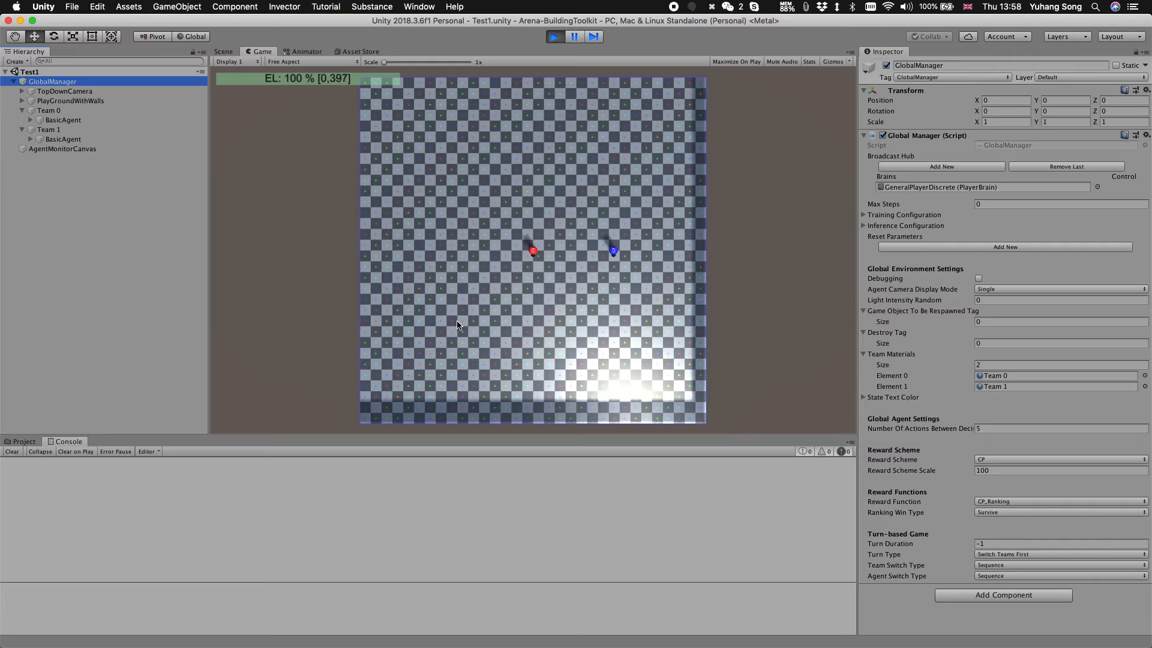
{"action": "left_click", "coordinate": [536, 238]}
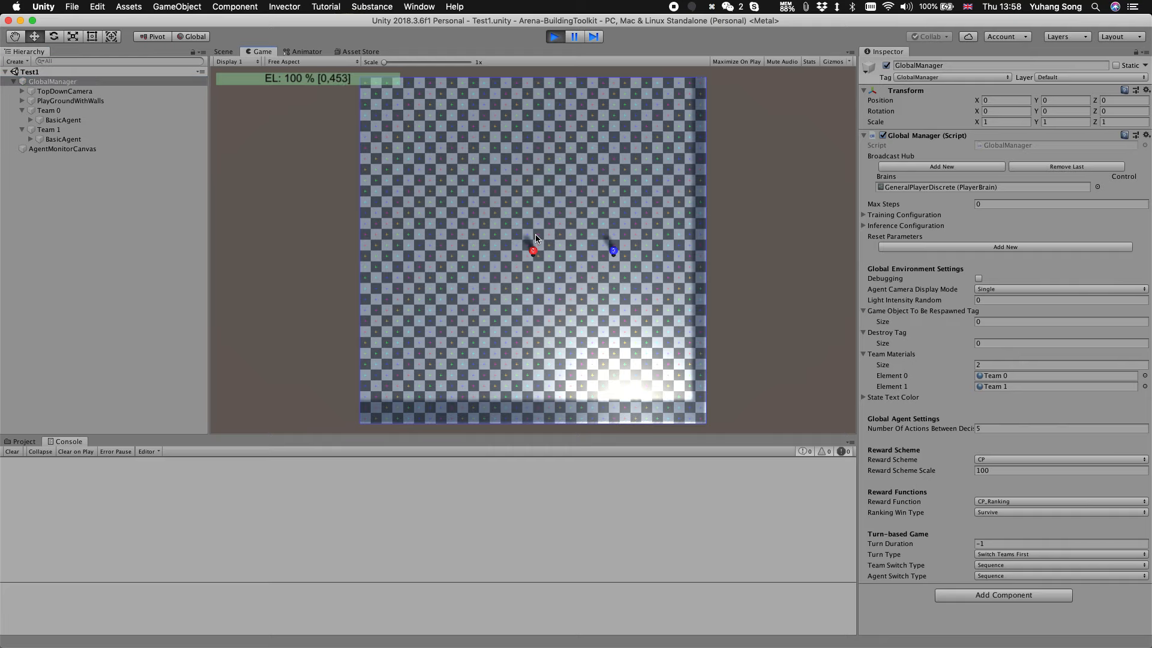
{"action": "key", "text": "F1"}
{"action": "key", "text": "F1"}
{"action": "key", "text": "F1"}
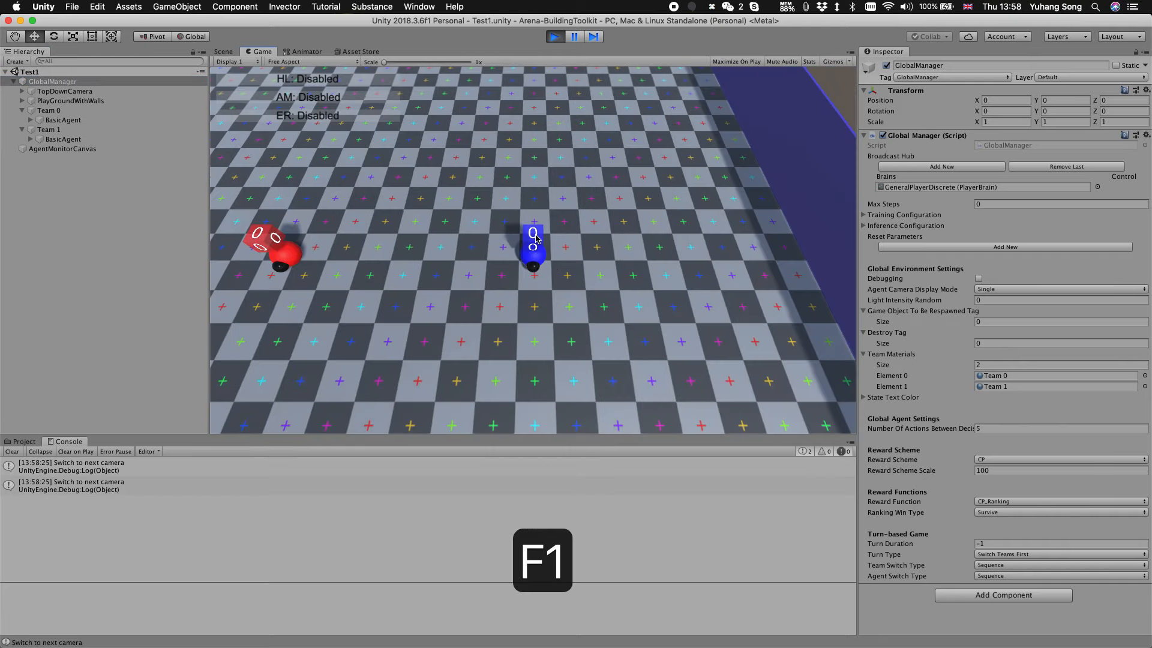
{"action": "key", "text": "F1"}
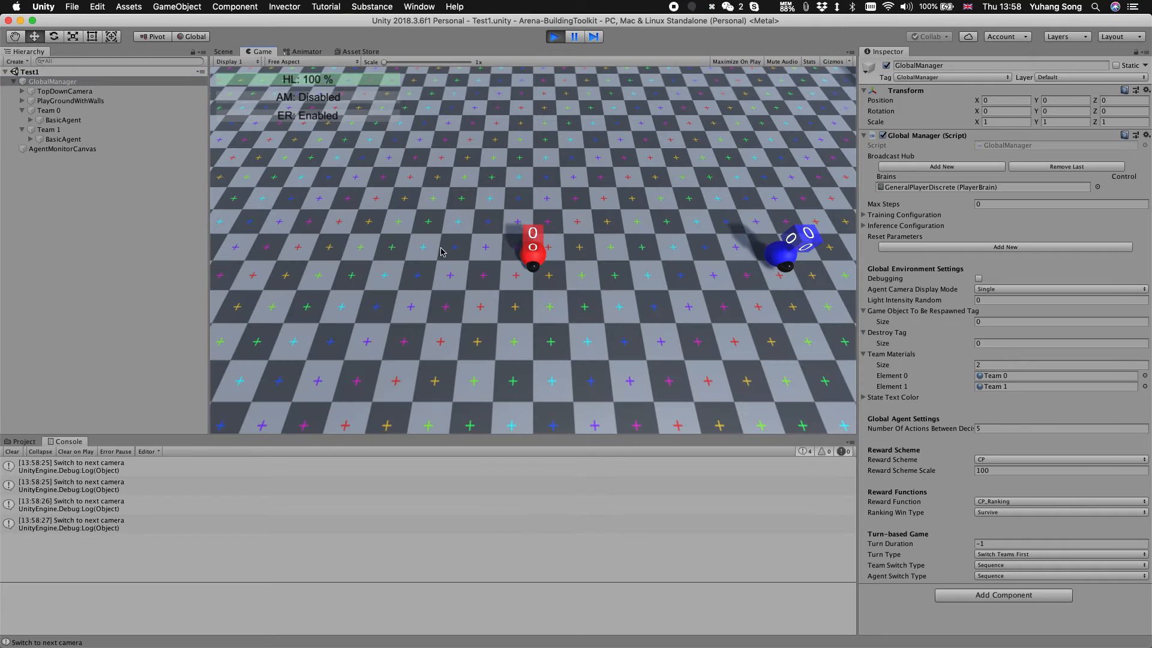
Step: Clear the console and test turning the red agent in both directions in the running game
{"action": "left_click", "coordinate": [12, 452]}
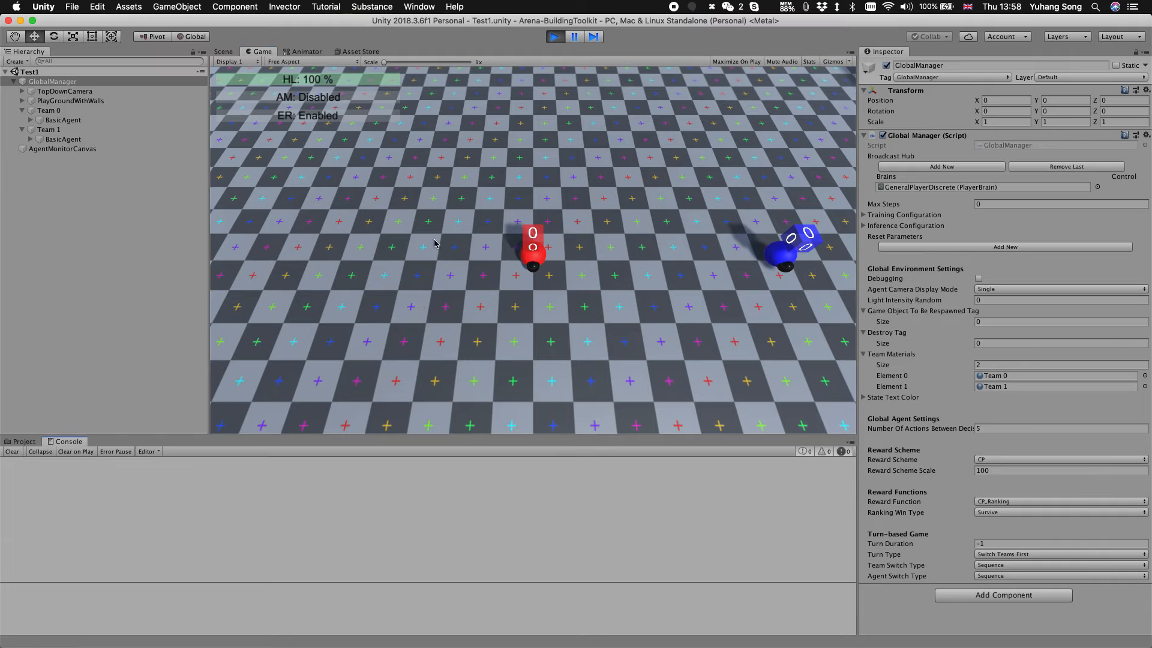
{"action": "left_click", "coordinate": [547, 221]}
{"action": "key", "text": "e"}
{"action": "key", "text": "e"}
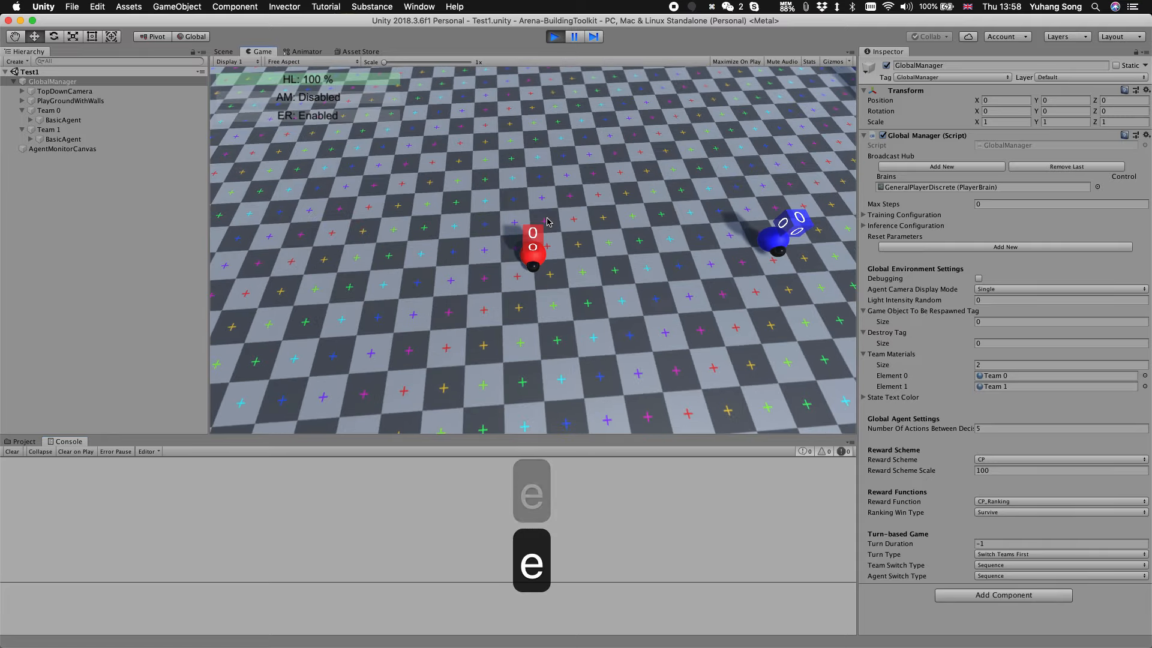
{"action": "key", "text": "q"}
{"action": "key", "text": "q"}
{"action": "key", "text": "q"}
{"action": "key", "text": "q"}
{"action": "key", "text": "q"}
{"action": "key", "text": "q"}
{"action": "key", "text": "q"}
{"action": "key", "text": "e"}
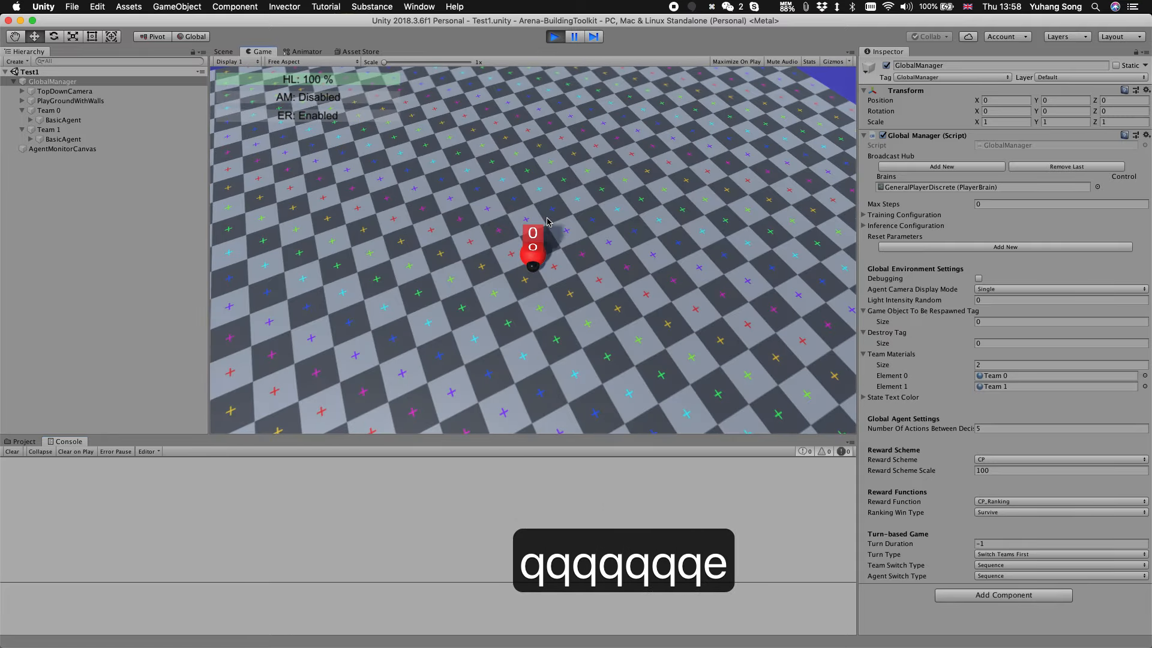
{"action": "key", "text": "e"}
{"action": "key", "text": "e"}
{"action": "key", "text": "e"}
{"action": "key", "text": "e"}
{"action": "key", "text": "e"}
{"action": "key", "text": "e"}
{"action": "key", "text": "q"}
{"action": "key", "text": "q"}
{"action": "key", "text": "q"}
{"action": "key", "text": "q"}
{"action": "key", "text": "q"}
{"action": "key", "text": "q"}
{"action": "key", "text": "q"}
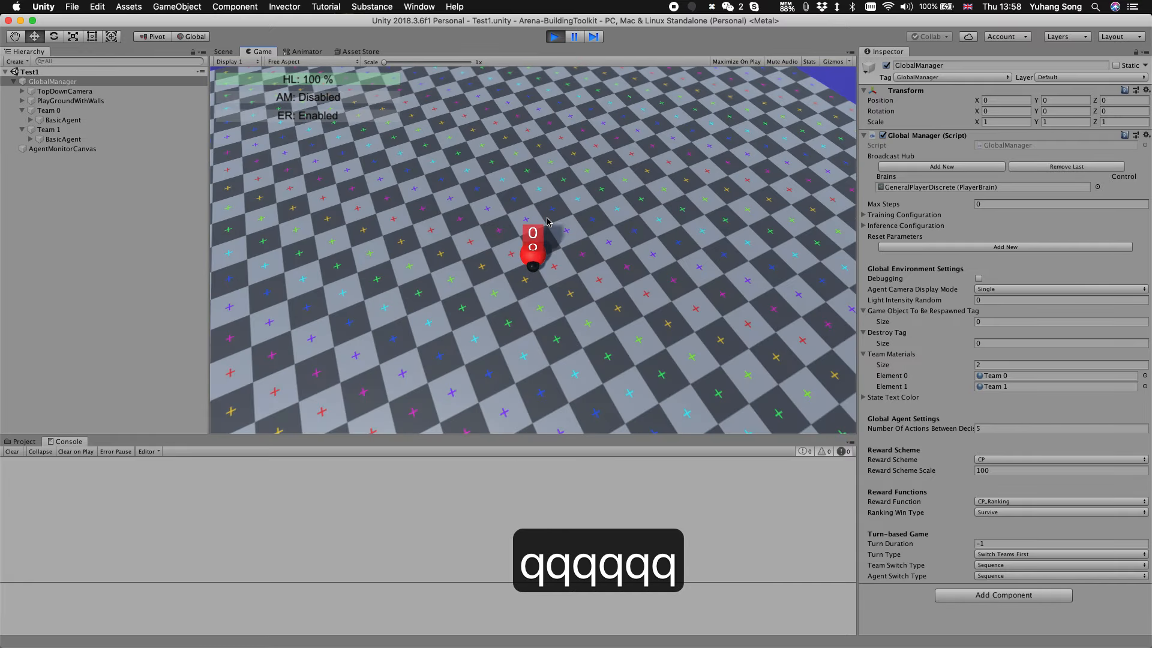
Step: Test moving the red agent forward, right, left and backward across the playground
{"action": "key", "text": "w"}
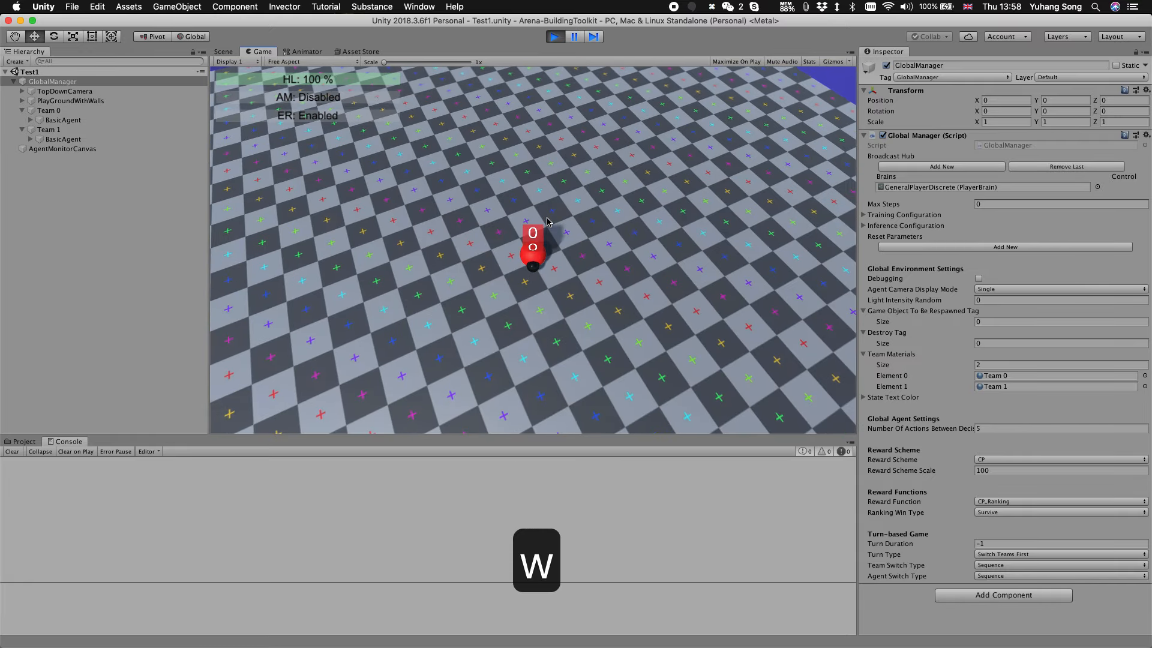
{"action": "key", "text": "w"}
{"action": "key", "text": "w"}
{"action": "key", "text": "w"}
{"action": "key", "text": "w"}
{"action": "key", "text": "w"}
{"action": "key", "text": "w"}
{"action": "key", "text": "d"}
{"action": "key", "text": "d"}
{"action": "key", "text": "d"}
{"action": "key", "text": "d"}
{"action": "key", "text": "a"}
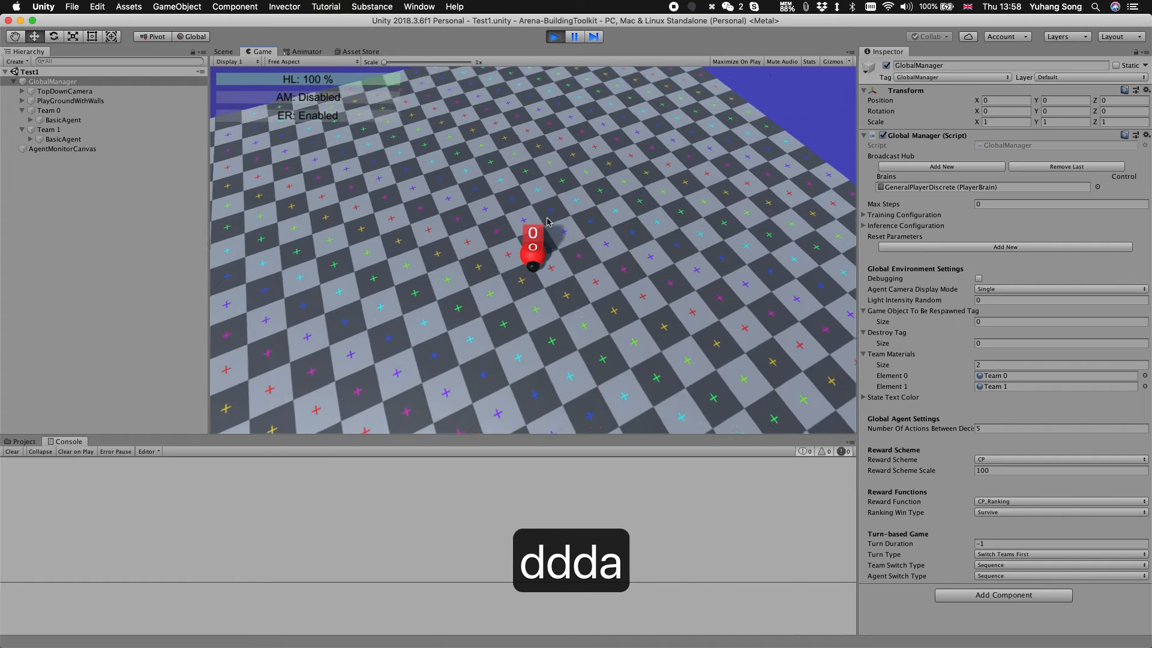
{"action": "key", "text": "a"}
{"action": "key", "text": "a"}
{"action": "key", "text": "a"}
{"action": "key", "text": "a"}
{"action": "key", "text": "a"}
{"action": "key", "text": "a"}
{"action": "key", "text": "a"}
{"action": "key", "text": "s"}
{"action": "key", "text": "s"}
{"action": "key", "text": "s"}
{"action": "key", "text": "s"}
{"action": "key", "text": "s"}
{"action": "key", "text": "s"}
{"action": "key", "text": "s"}
{"action": "key", "text": "s"}
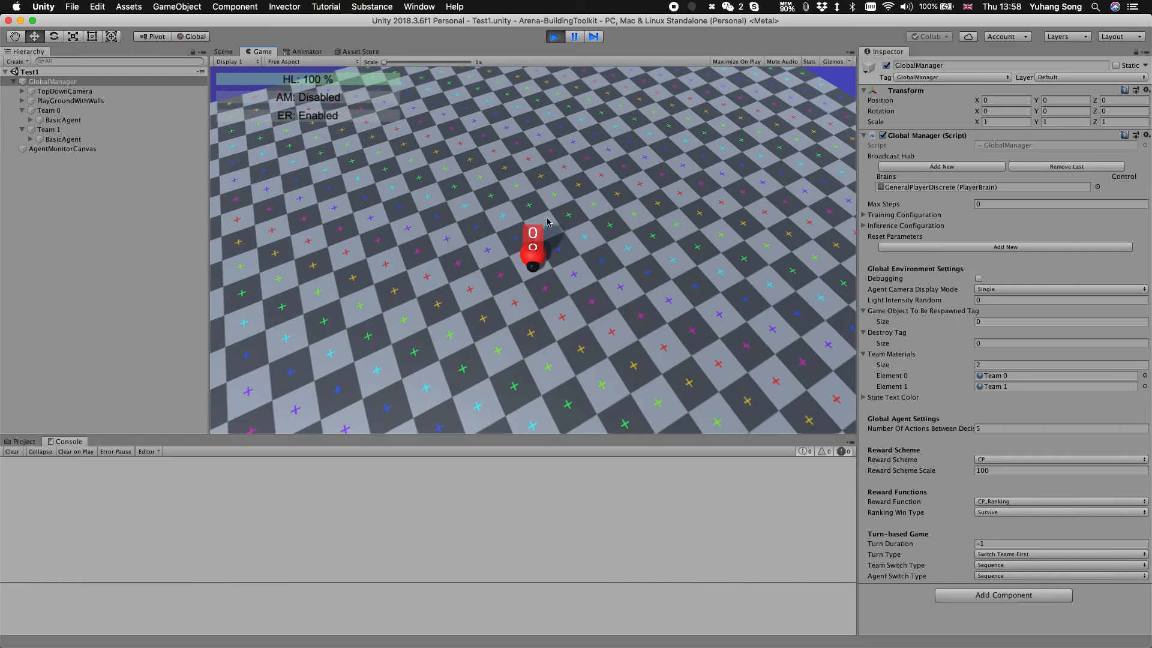
Step: Test the red agent's jump three times in the running game
{"action": "key", "text": "space"}
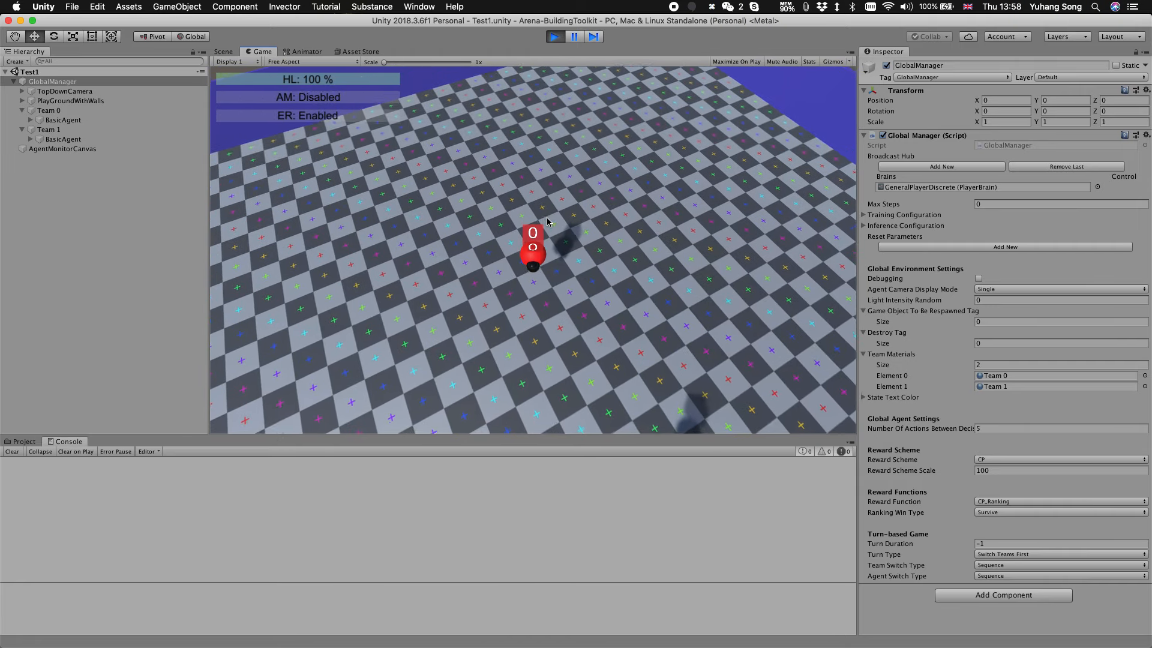
{"action": "key", "text": "space"}
{"action": "key", "text": "space"}
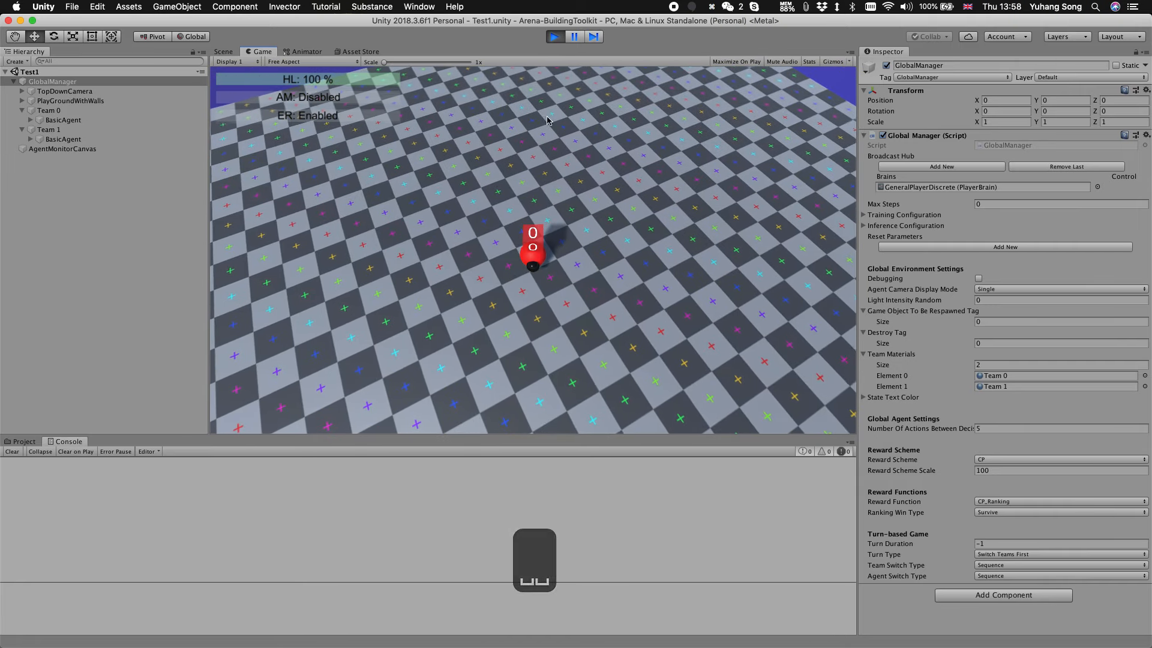
Step: Stop the play test and collapse Team 0 and Team 1 in the scene hierarchy
{"action": "left_click", "coordinate": [556, 37]}
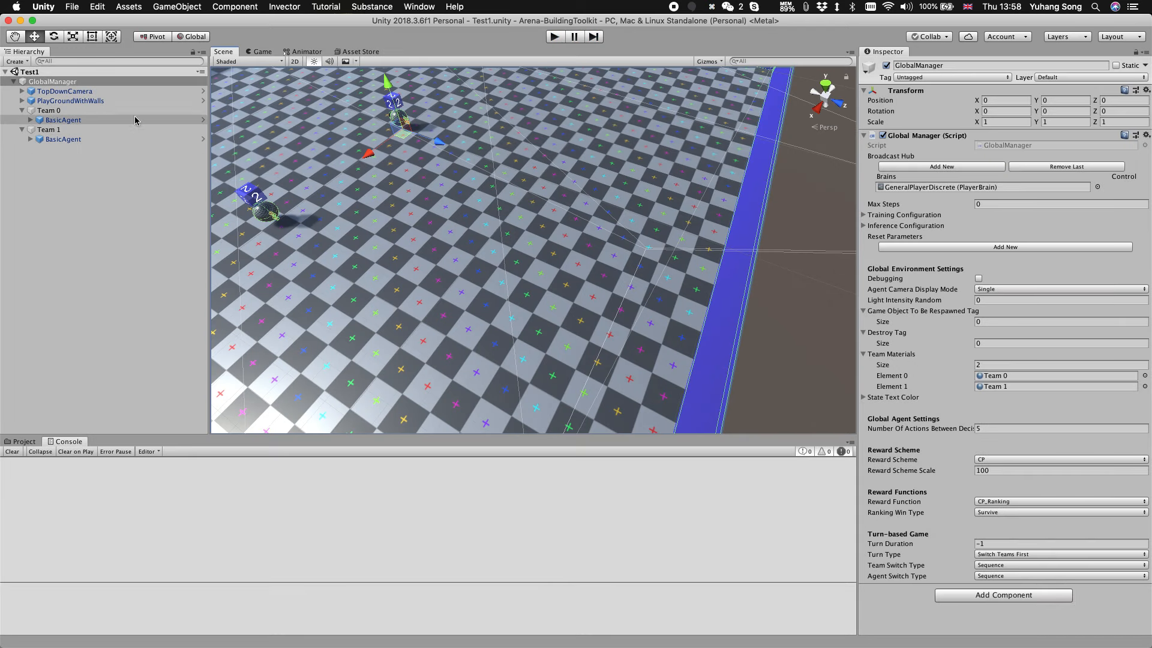
{"action": "left_click", "coordinate": [22, 111]}
{"action": "left_click", "coordinate": [22, 120]}
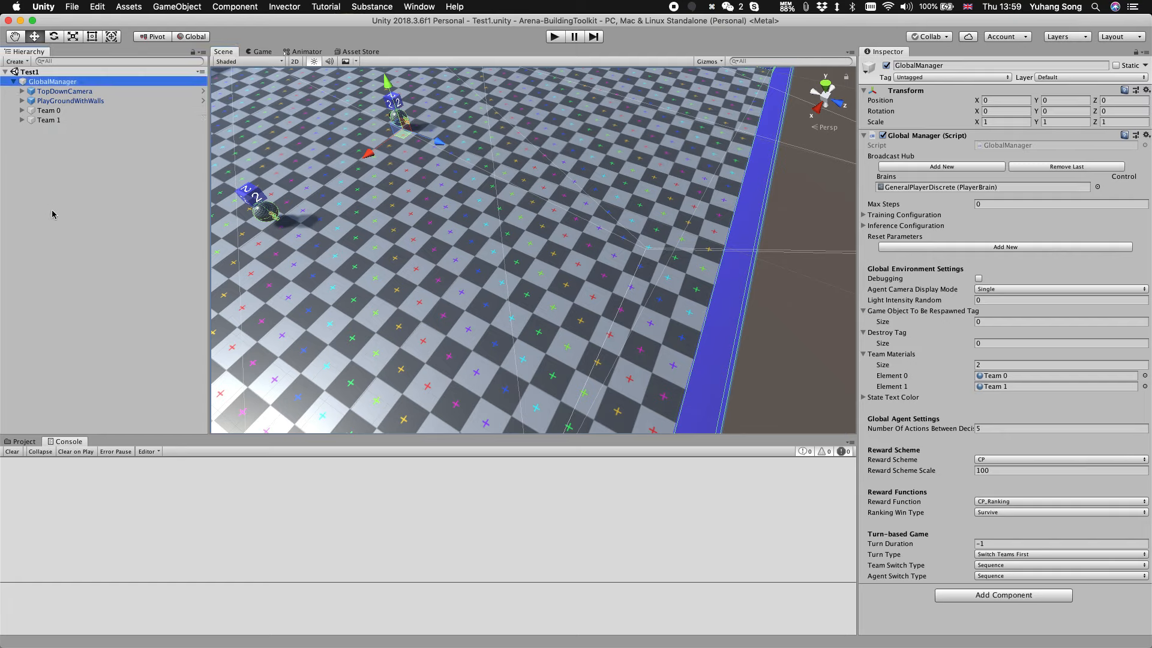
Step: Add the GoalRound prefab from ArenaSDK/SharedPrefabs/Goal as a child of GlobalManager and lower it to about -0.67 in Y
{"action": "left_click", "coordinate": [97, 112]}
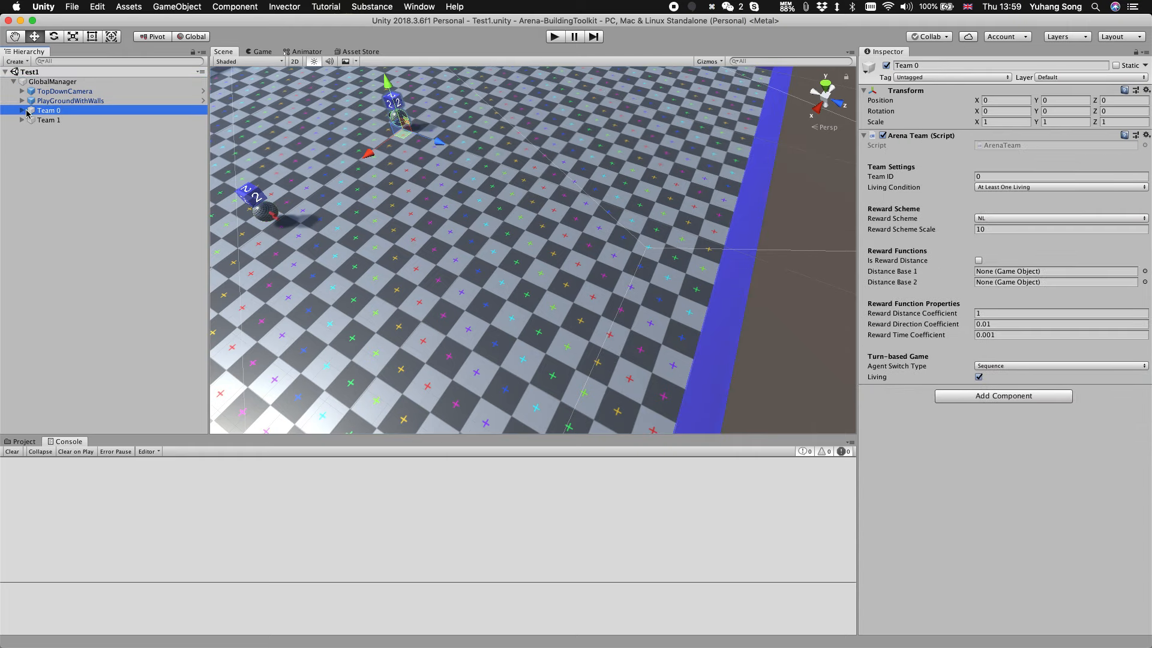
{"action": "left_click", "coordinate": [23, 441]}
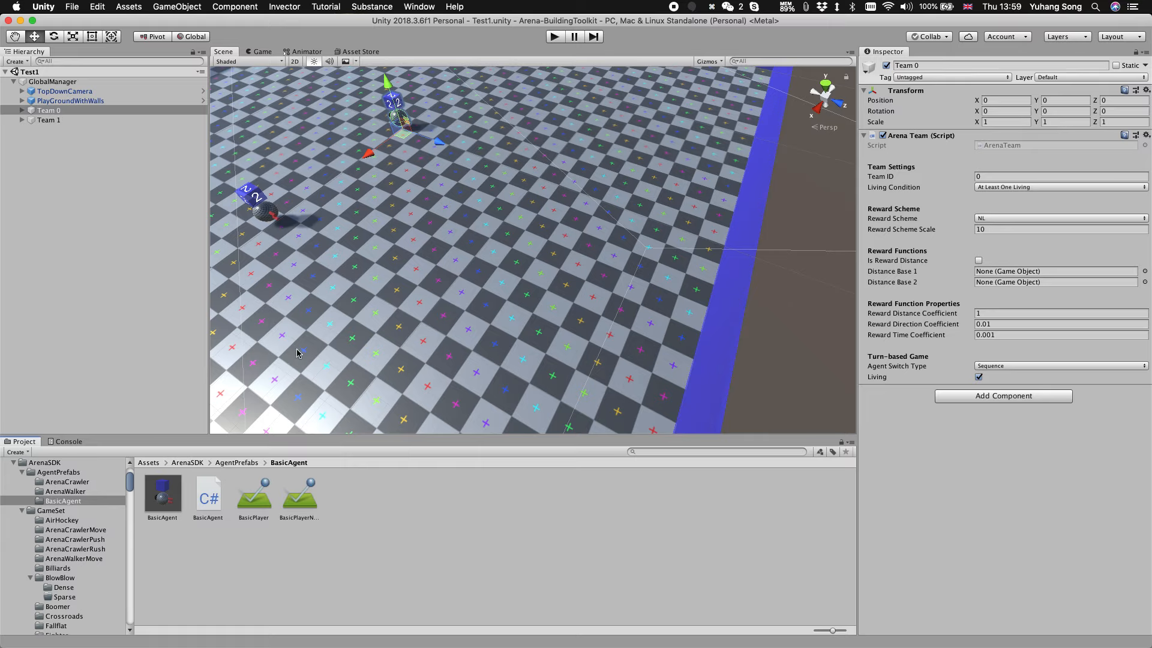
{"action": "left_click", "coordinate": [236, 463]}
{"action": "left_click", "coordinate": [188, 463]}
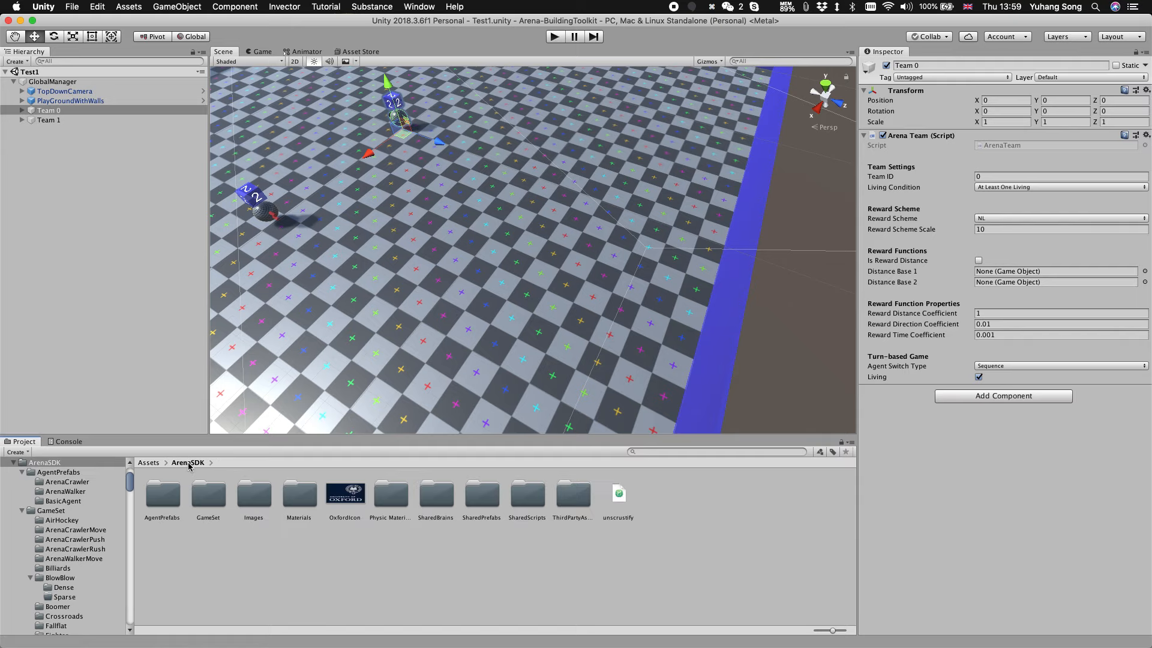
{"action": "double_click", "coordinate": [497, 502]}
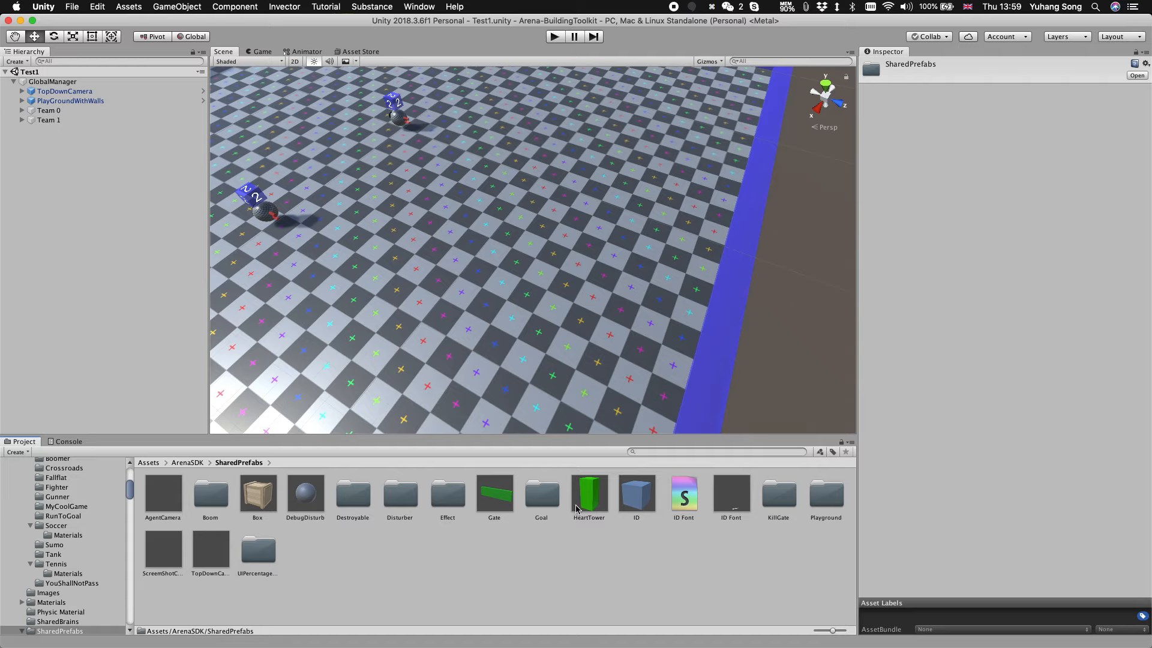
{"action": "double_click", "coordinate": [544, 501]}
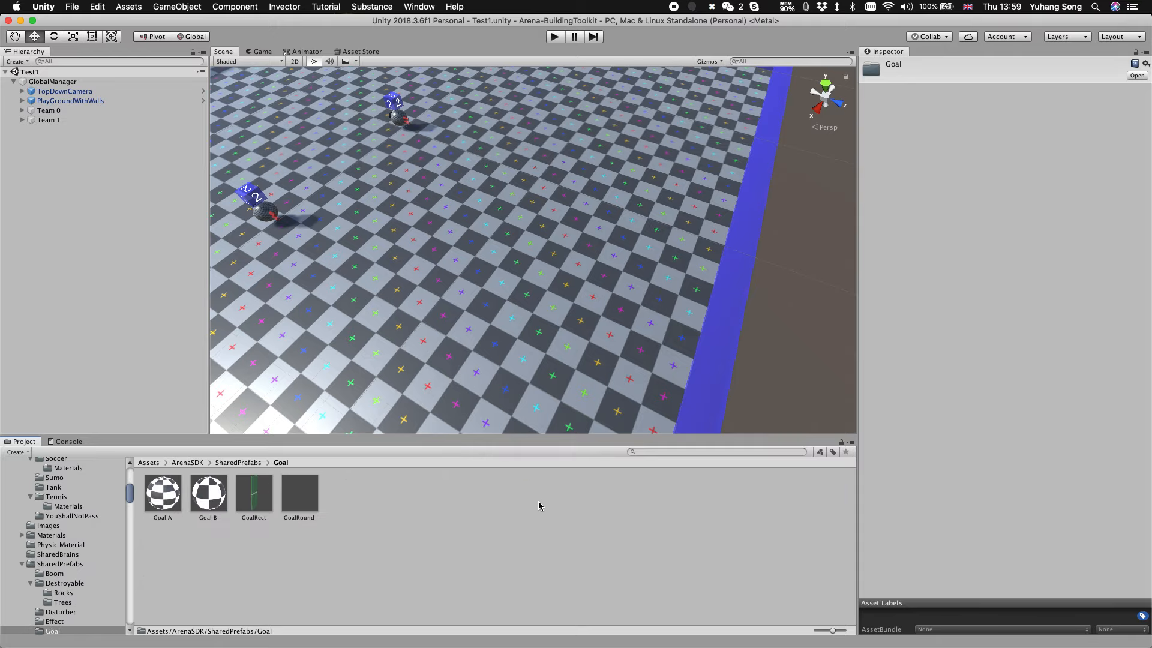
{"action": "left_click", "coordinate": [298, 493]}
{"action": "left_click_drag", "start_coordinate": [300, 494], "coordinate": [43, 88]}
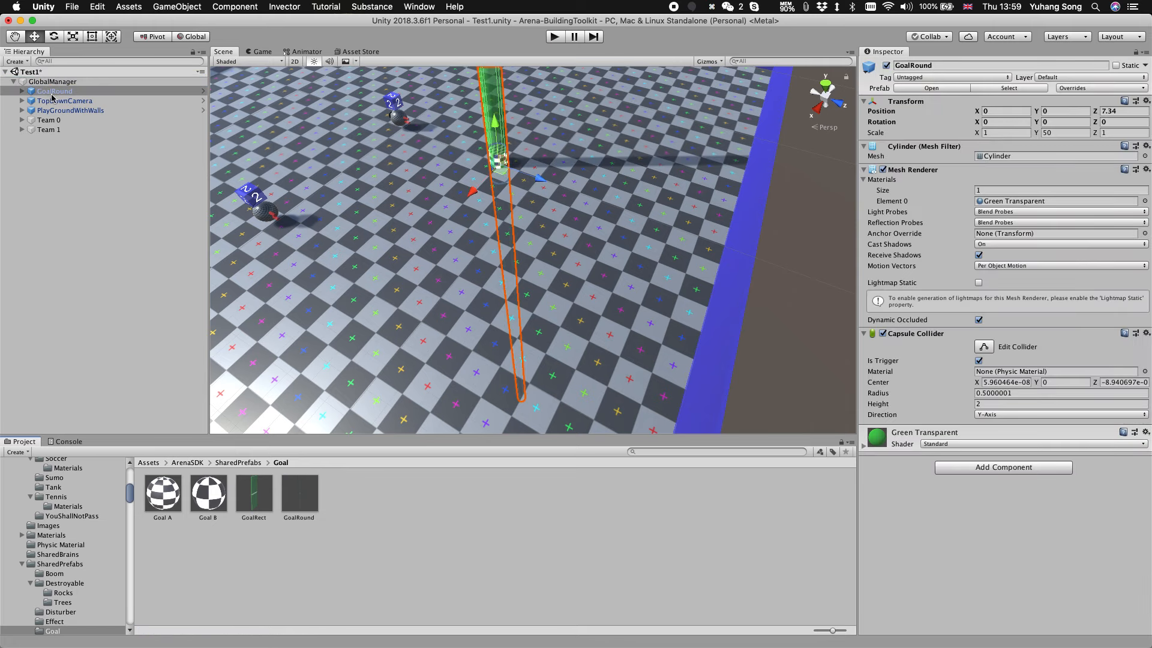
{"action": "left_click_drag", "start_coordinate": [496, 127], "coordinate": [496, 130]}
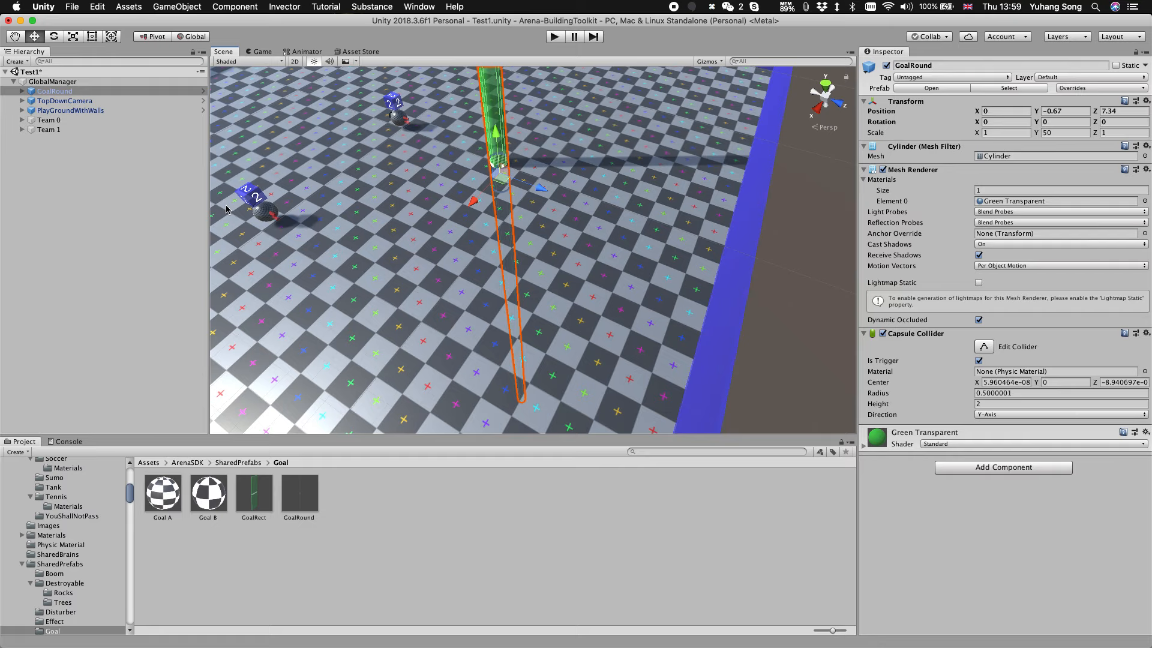
Step: Add the Kill Gate script component to GoalRound
{"action": "left_click", "coordinate": [968, 467]}
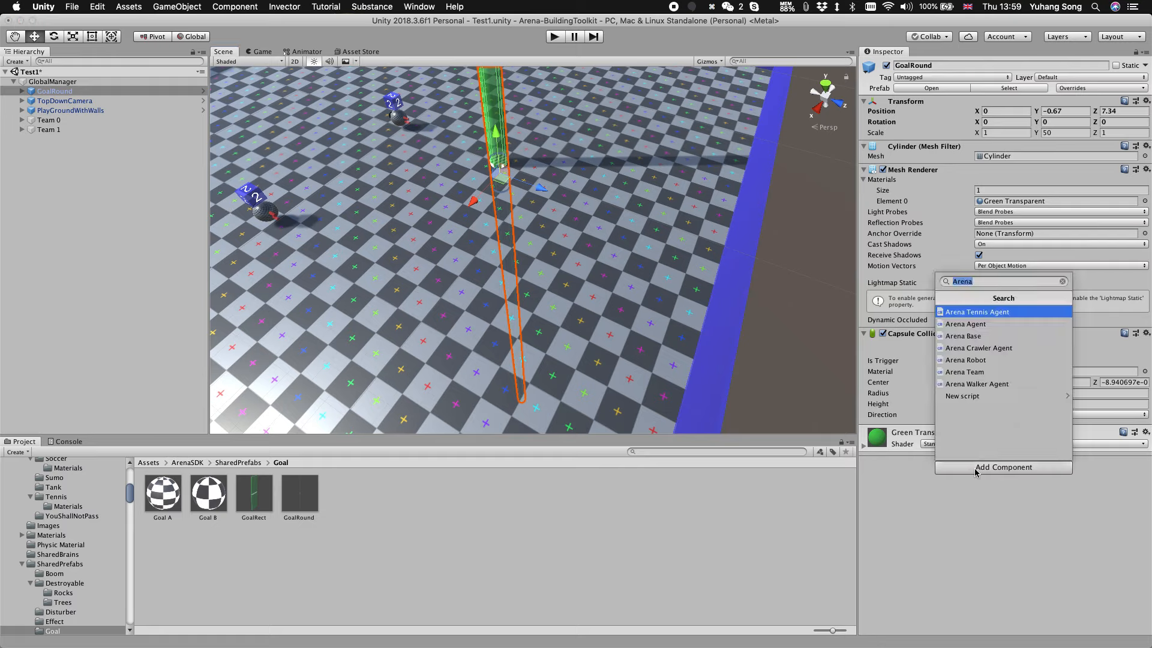
{"action": "type", "text": "kill"}
{"action": "key", "text": "Return"}
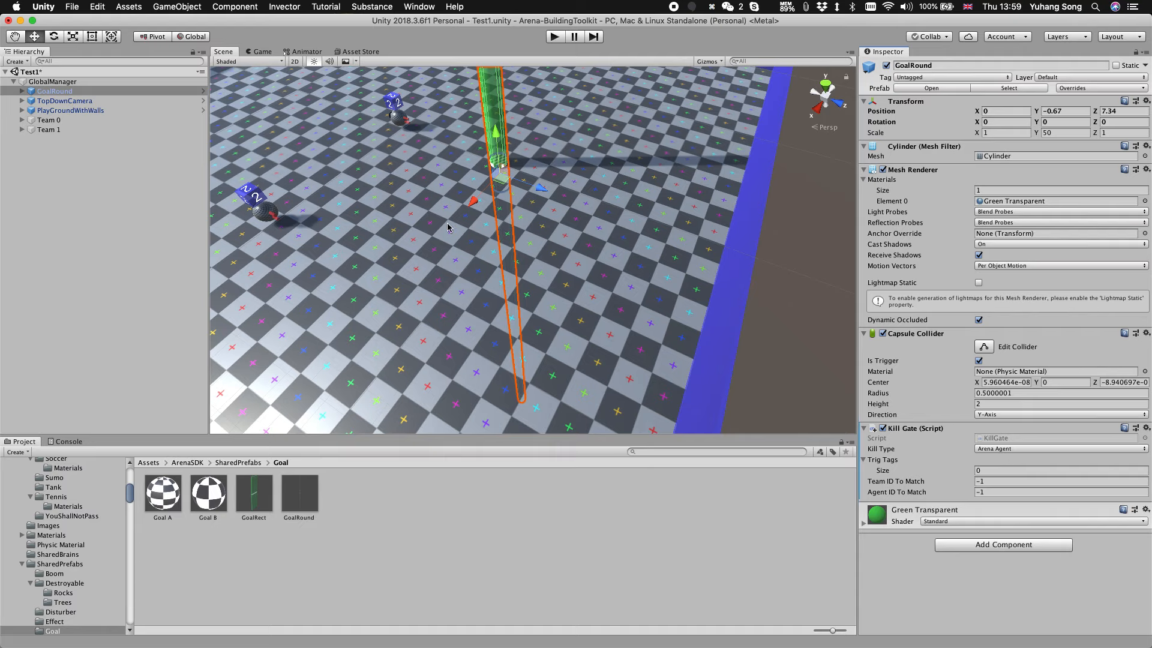
Step: Check the tag of BasicPlayer under Team 0's BasicAgent and give GoalRound's Kill Gate one trig tag, Body
{"action": "left_click", "coordinate": [22, 120]}
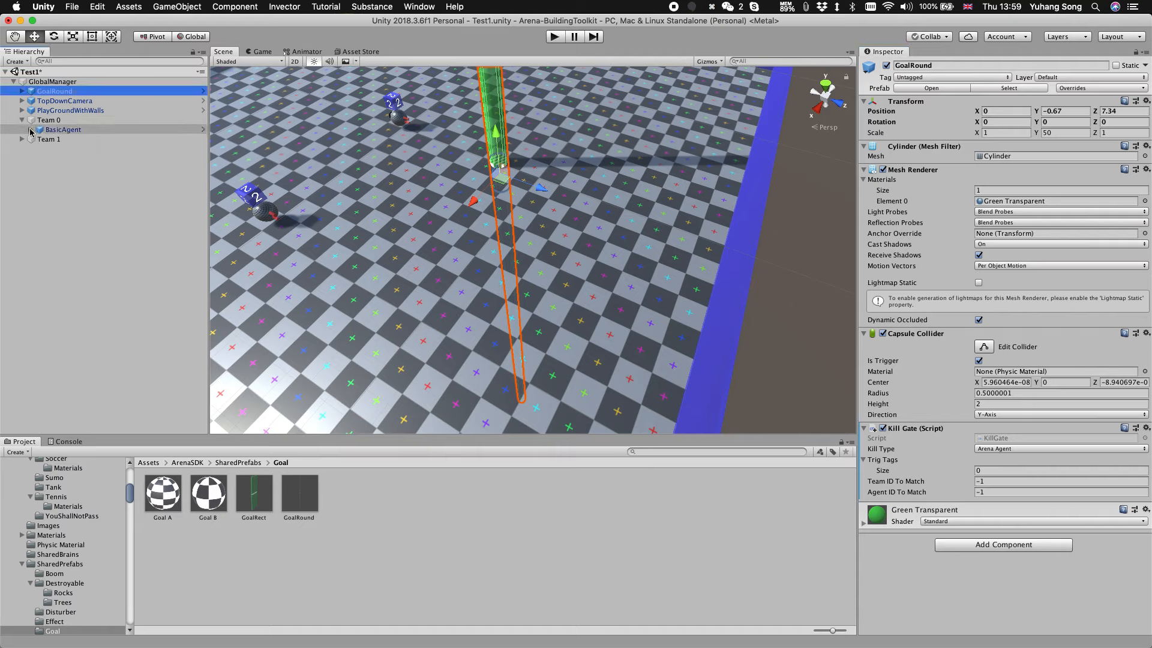
{"action": "left_click", "coordinate": [31, 129]}
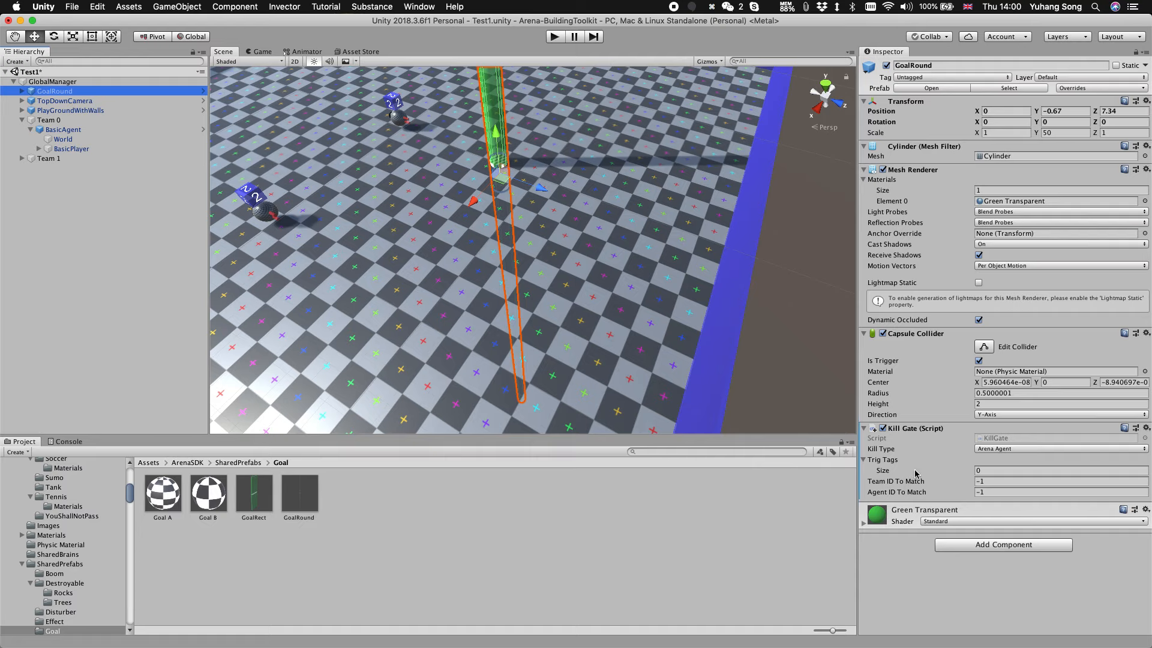
{"action": "left_click", "coordinate": [65, 129]}
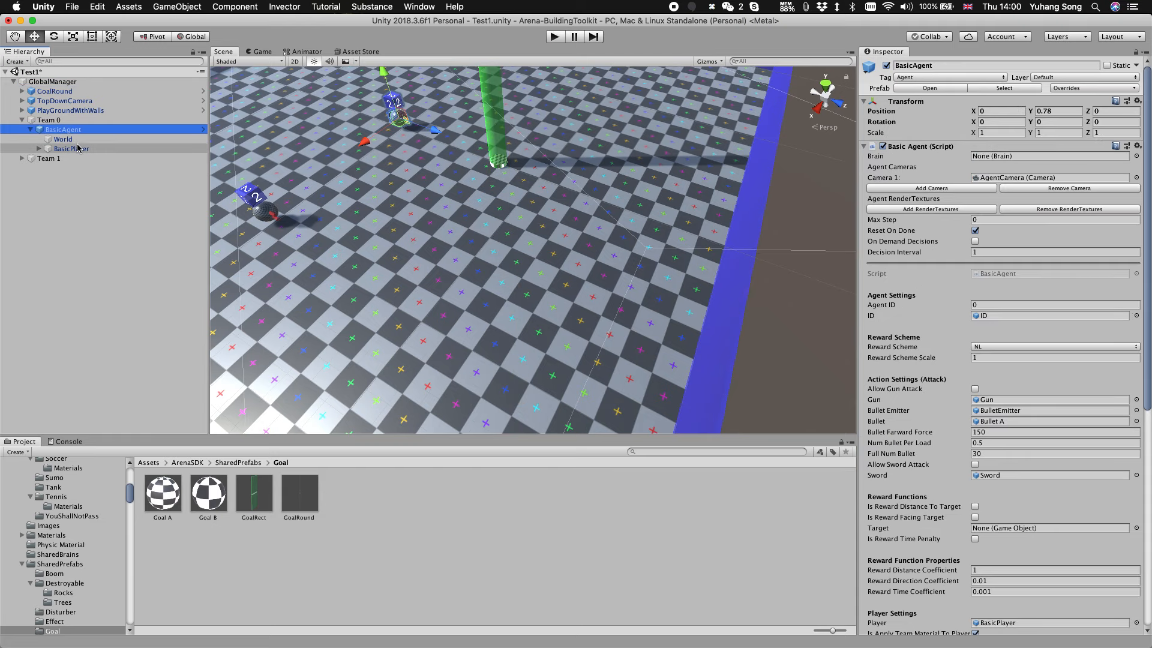
{"action": "left_click", "coordinate": [71, 149]}
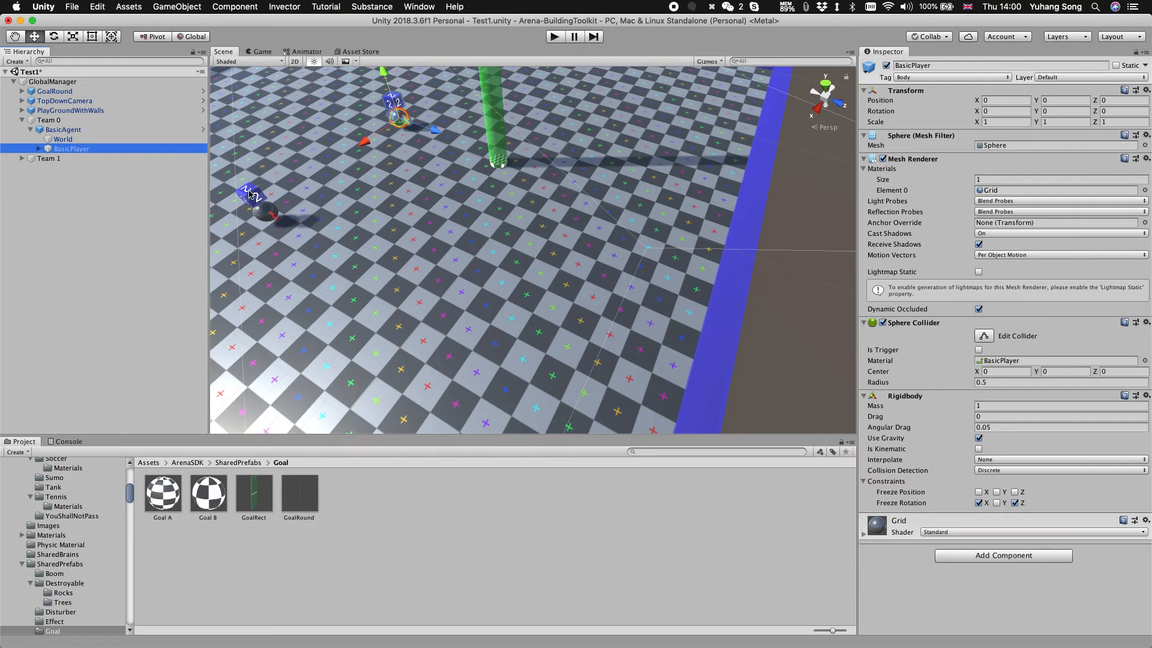
{"action": "left_click", "coordinate": [54, 91]}
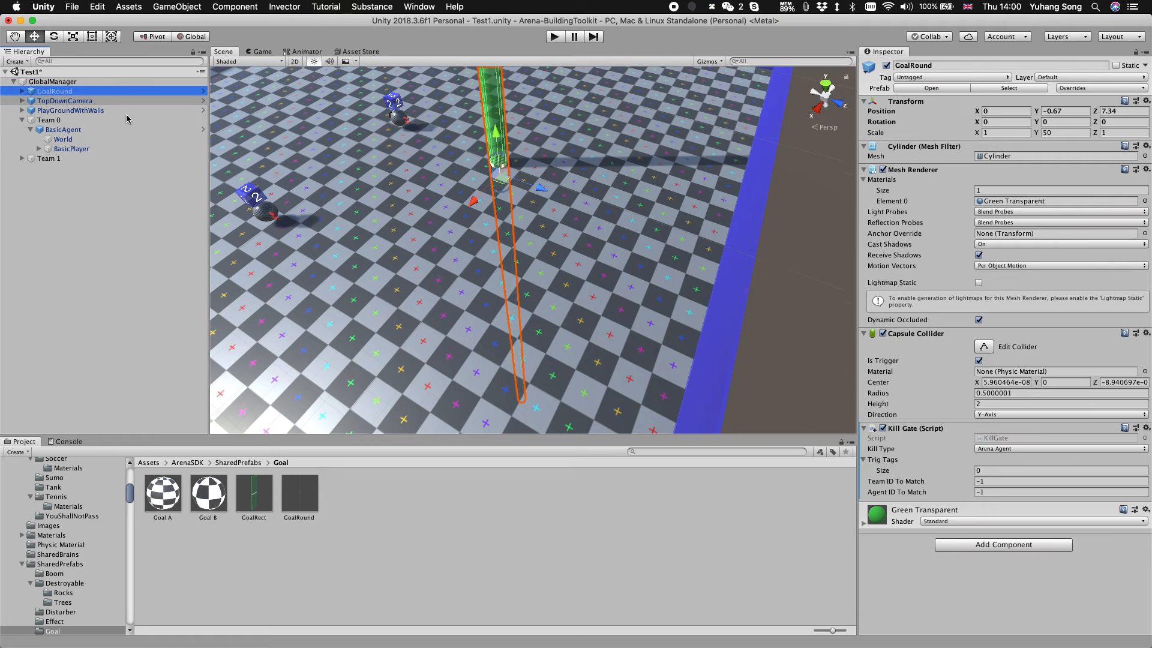
{"action": "left_click", "coordinate": [978, 470]}
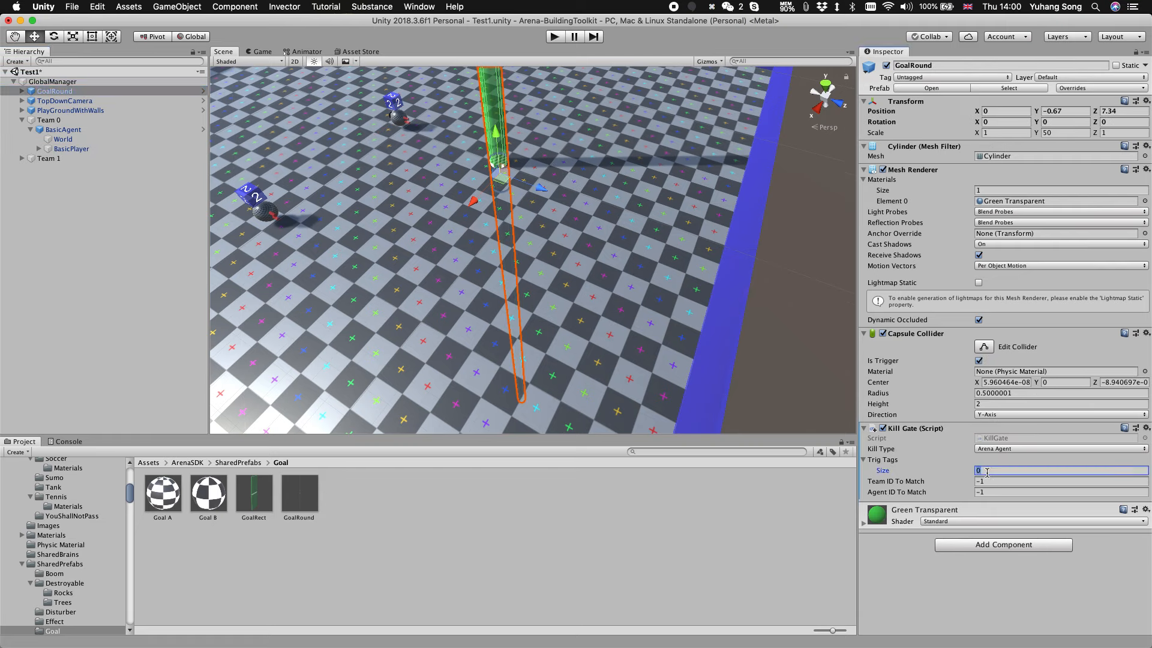
{"action": "type", "text": "1"}
{"action": "key", "text": "Return"}
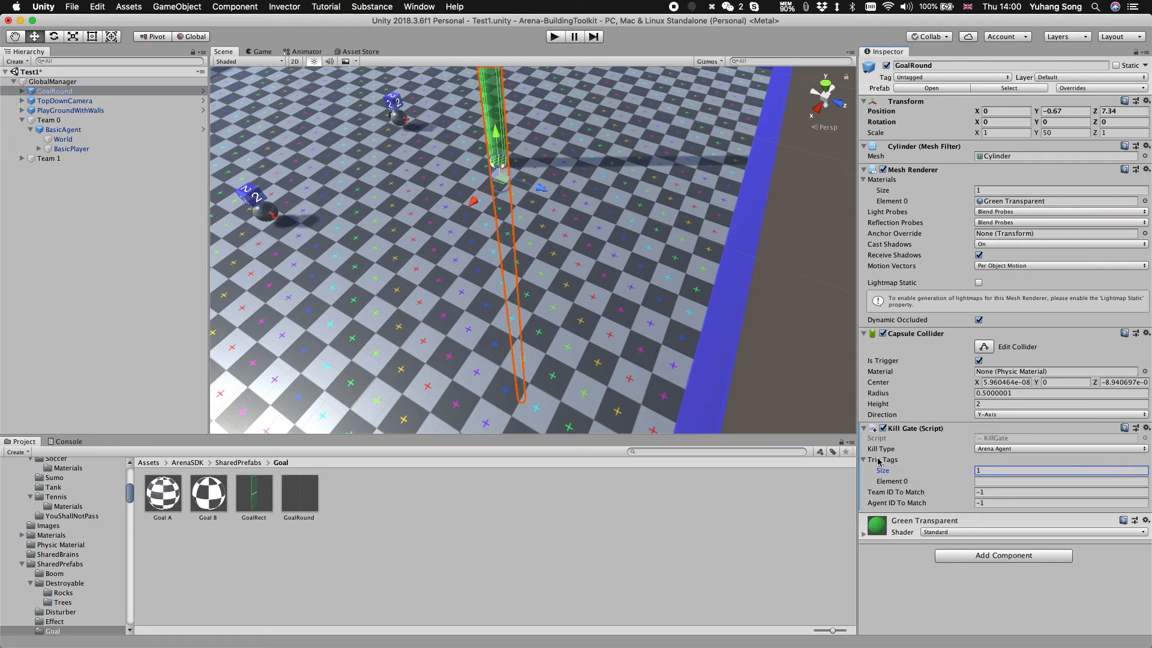
{"action": "left_click", "coordinate": [998, 482]}
{"action": "type", "text": "Body"}
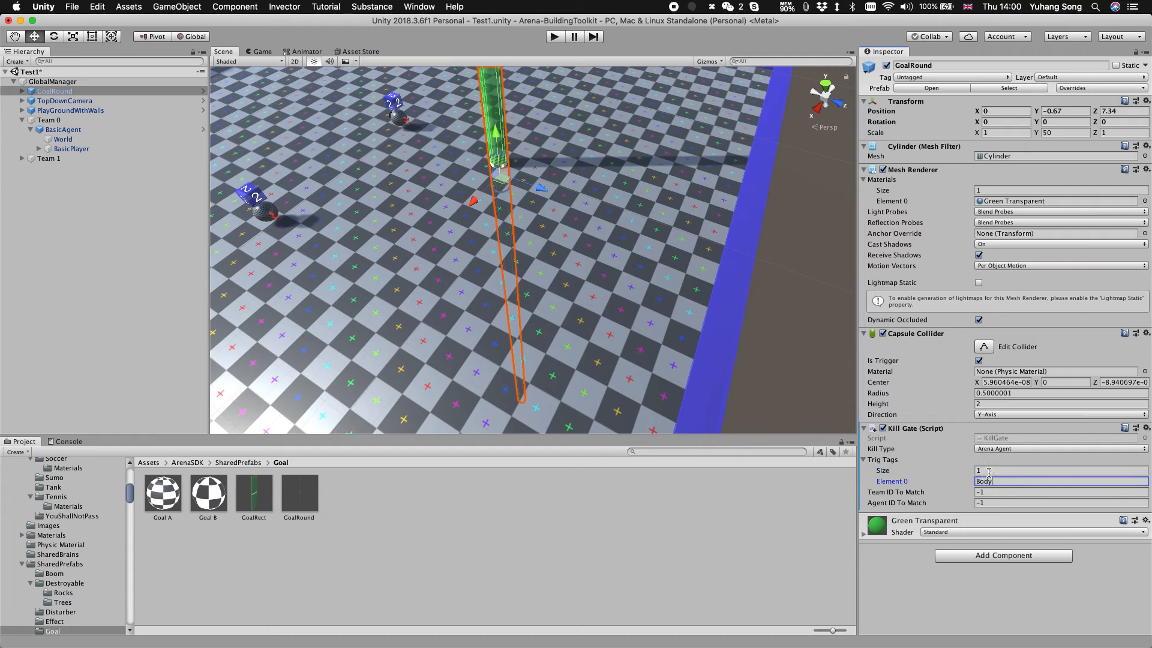
Step: Try a second trig tag, Player, on GoalRound's Kill Gate and reduce the tag list back to size 1
{"action": "left_click", "coordinate": [989, 471]}
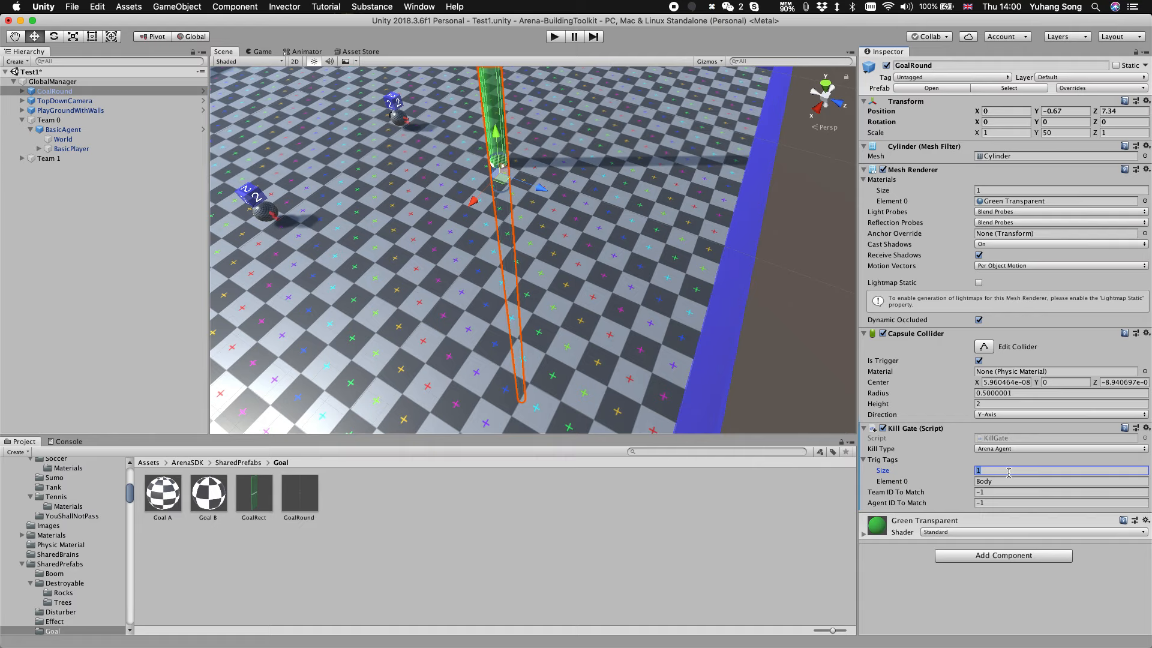
{"action": "key", "text": "BackSpace"}
{"action": "type", "text": "2"}
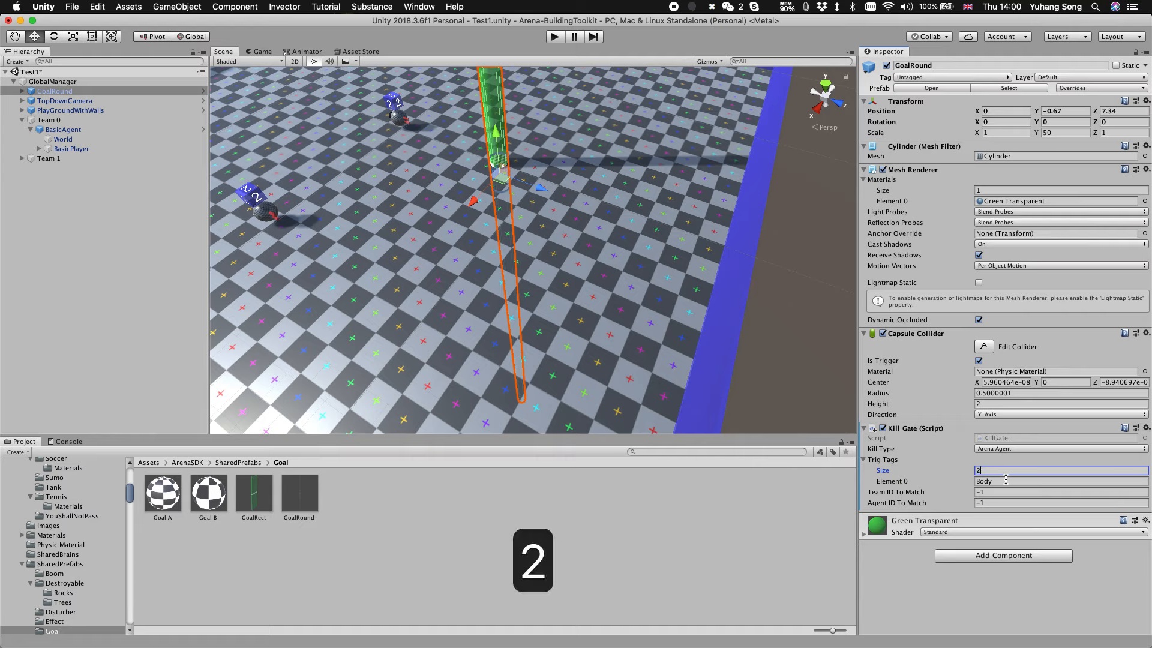
{"action": "key", "text": "Return"}
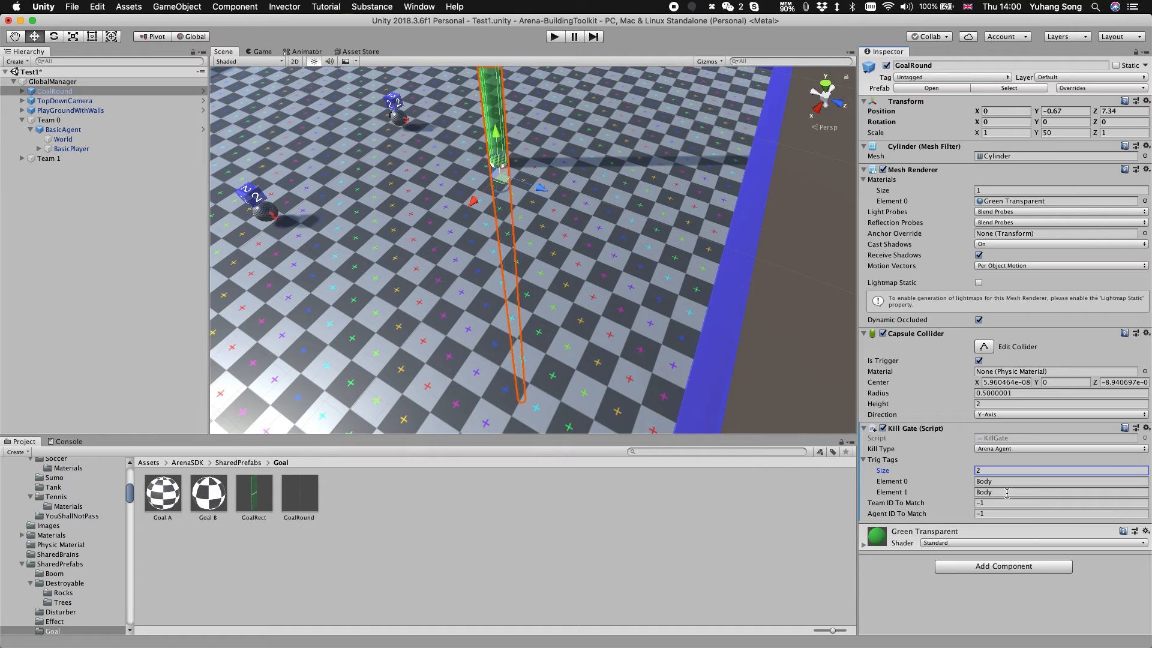
{"action": "left_click", "coordinate": [1010, 491]}
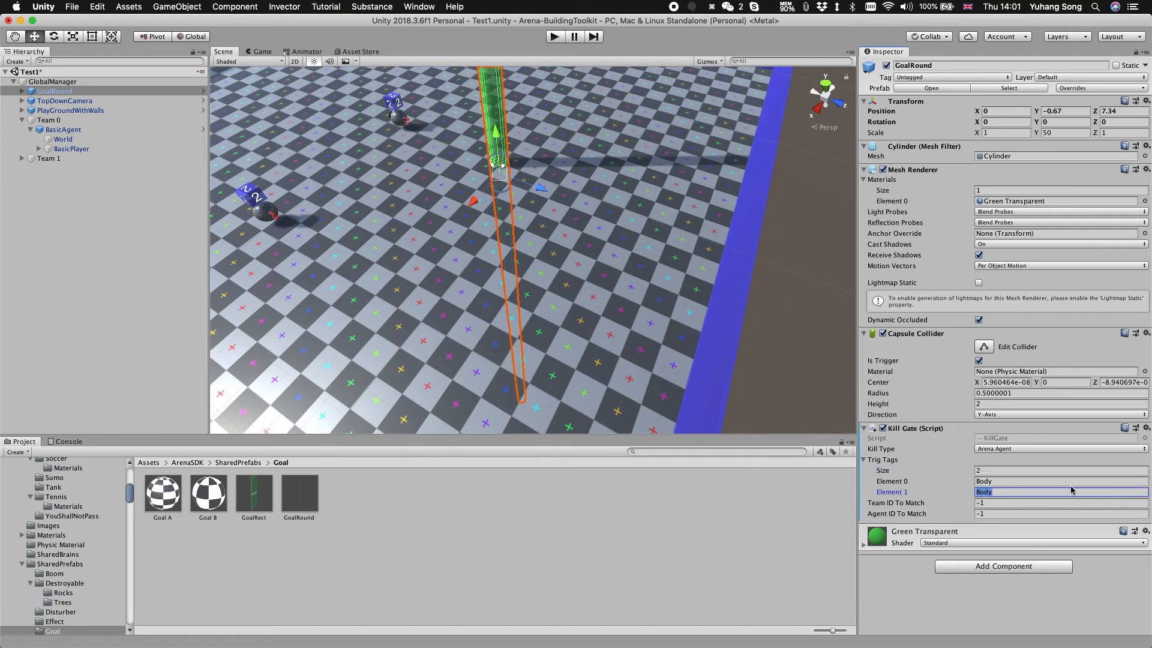
{"action": "type", "text": "Pa"}
{"action": "key", "text": "BackSpace"}
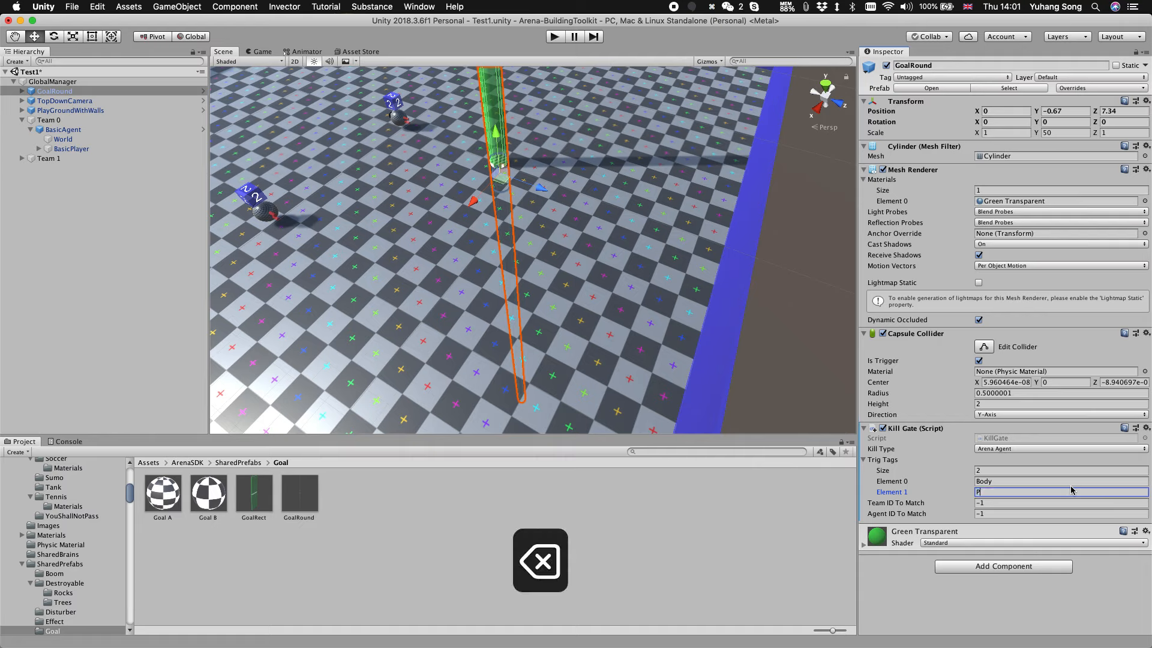
{"action": "type", "text": "layer"}
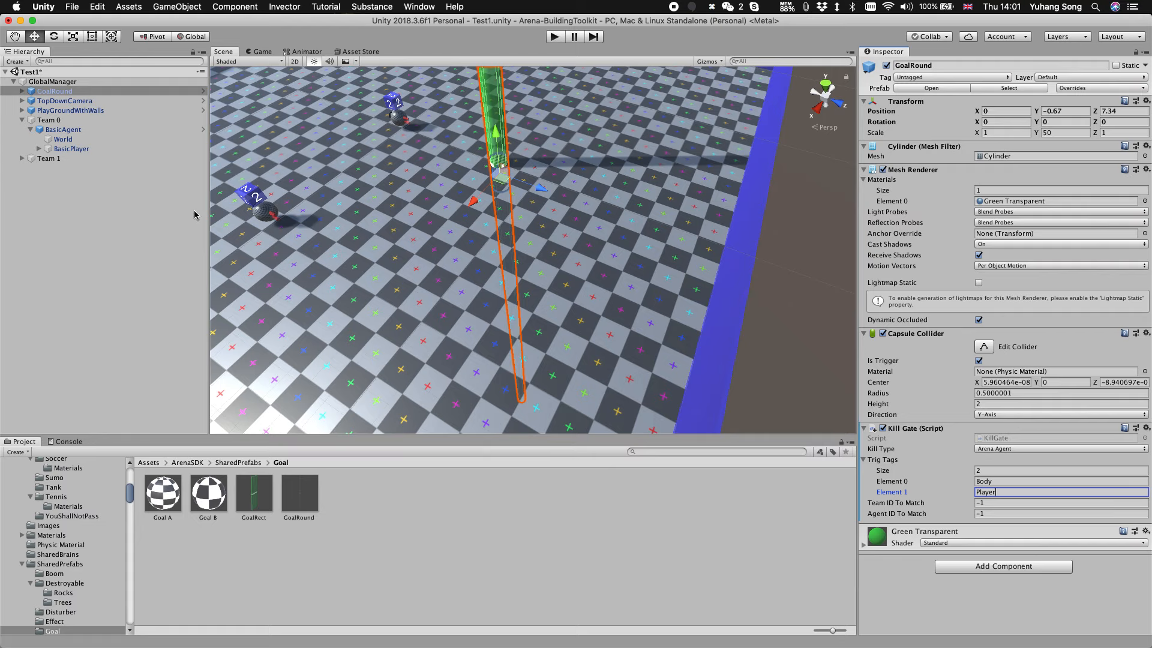
{"action": "left_click", "coordinate": [996, 470]}
{"action": "type", "text": "1"}
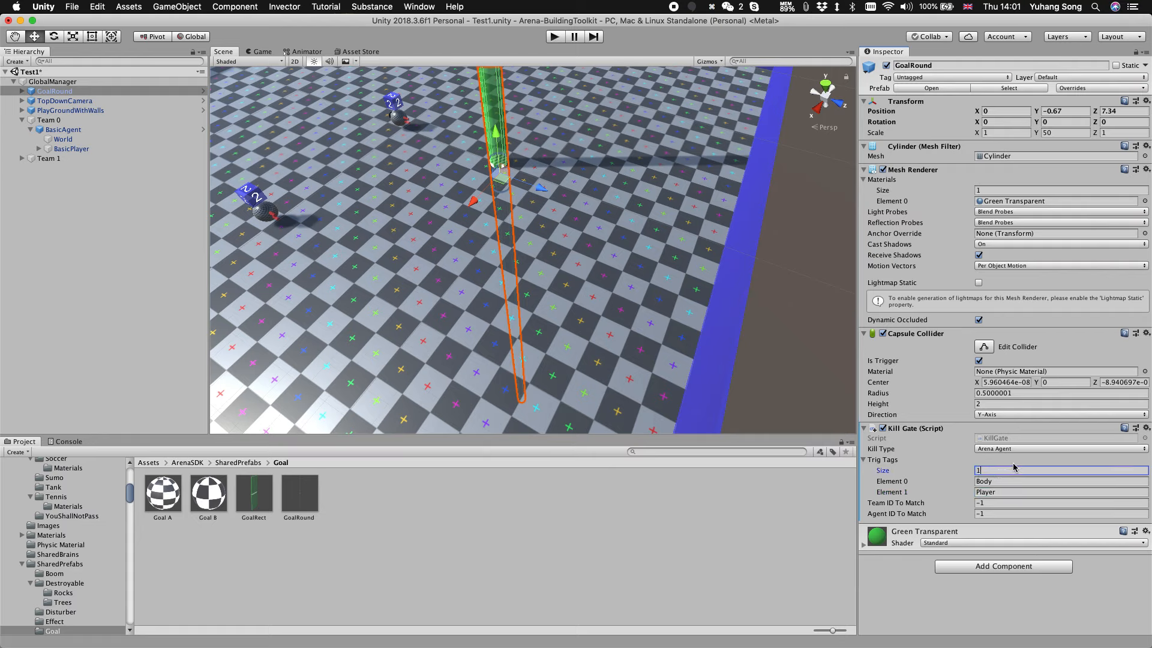
{"action": "key", "text": "Return"}
Step: Collapse GlobalManager in the hierarchy and set its Ranking Win Type to Depart, keeping the CP reward scheme
{"action": "left_click", "coordinate": [64, 176]}
{"action": "left_click", "coordinate": [53, 82]}
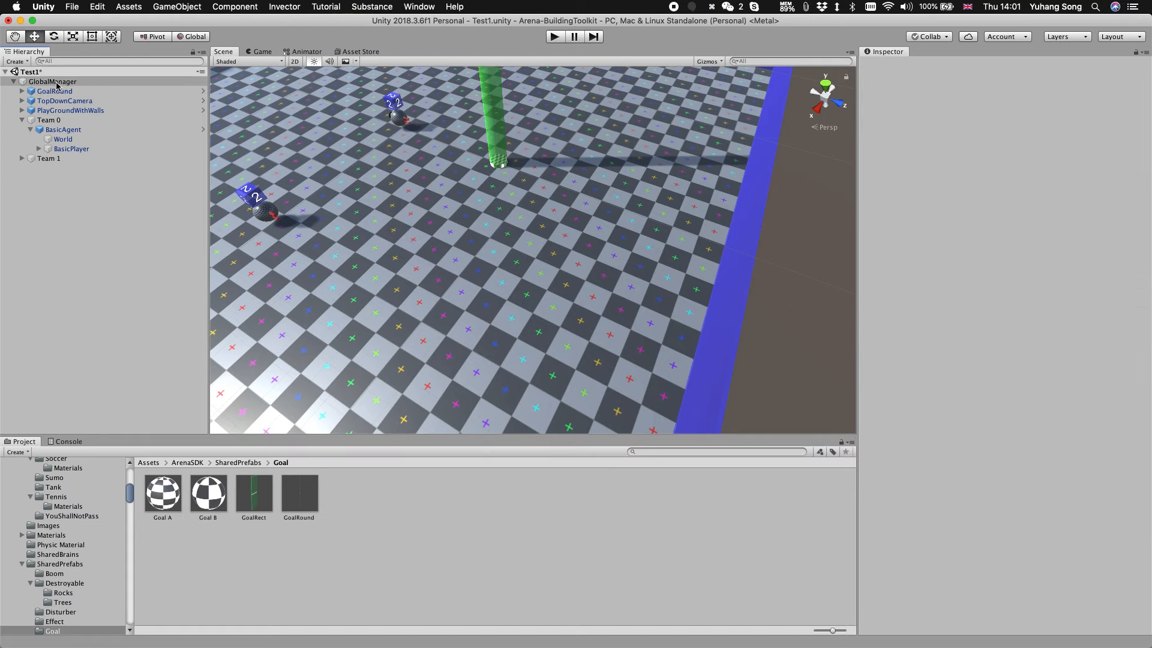
{"action": "left_click", "coordinate": [13, 81]}
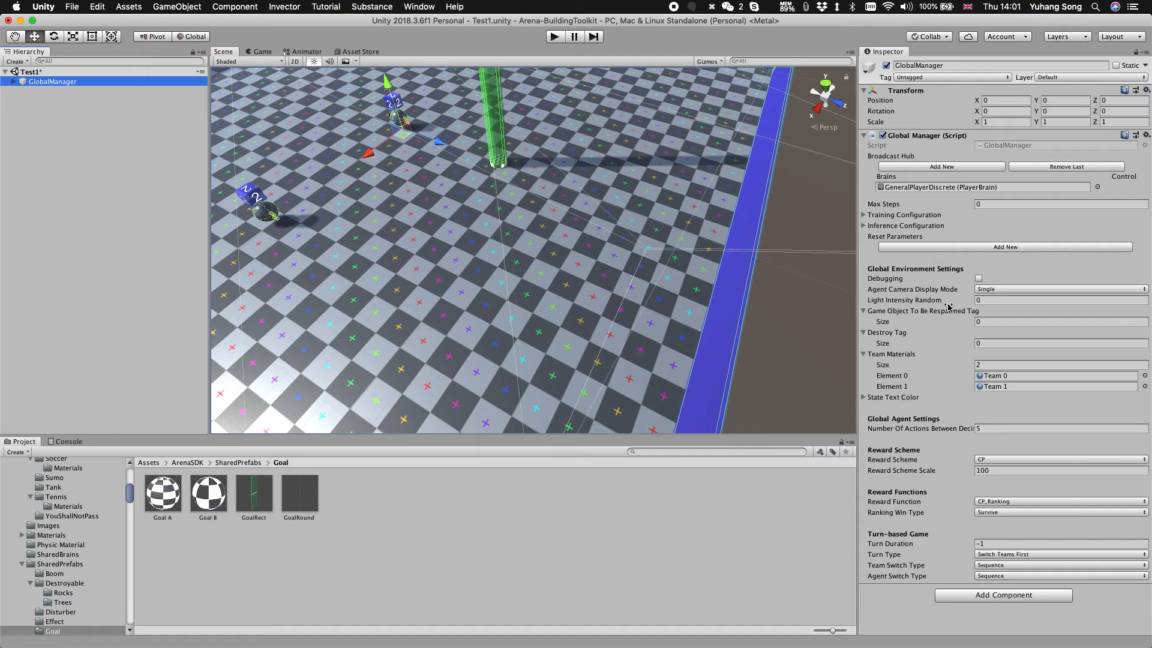
{"action": "left_click", "coordinate": [990, 460]}
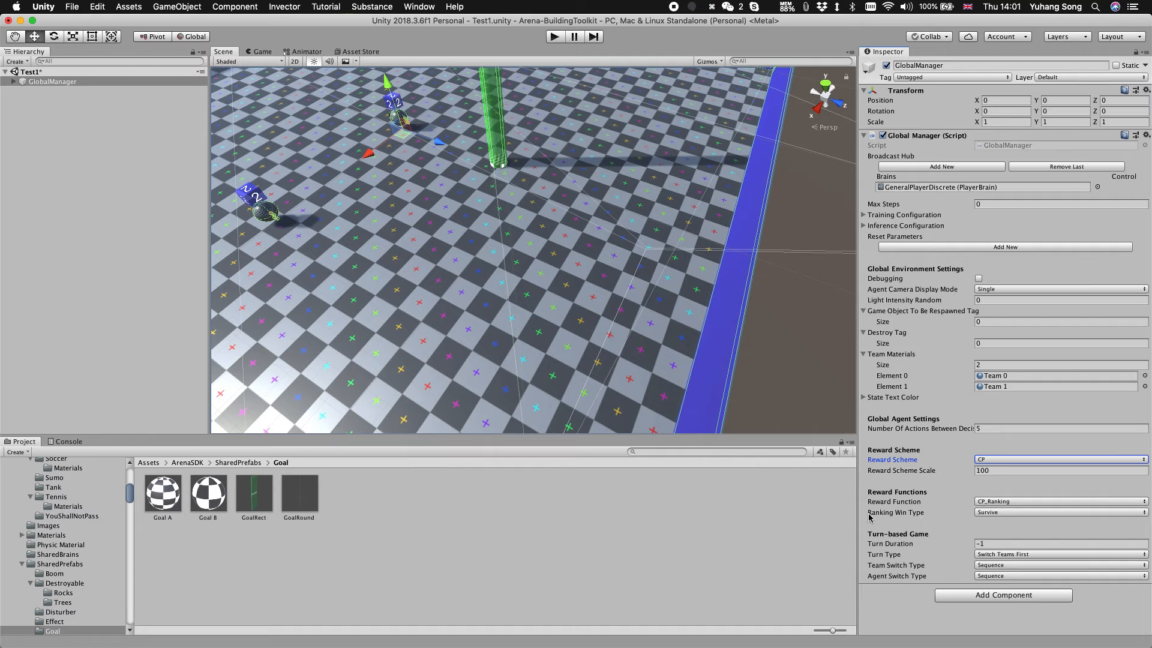
{"action": "left_click", "coordinate": [997, 518]}
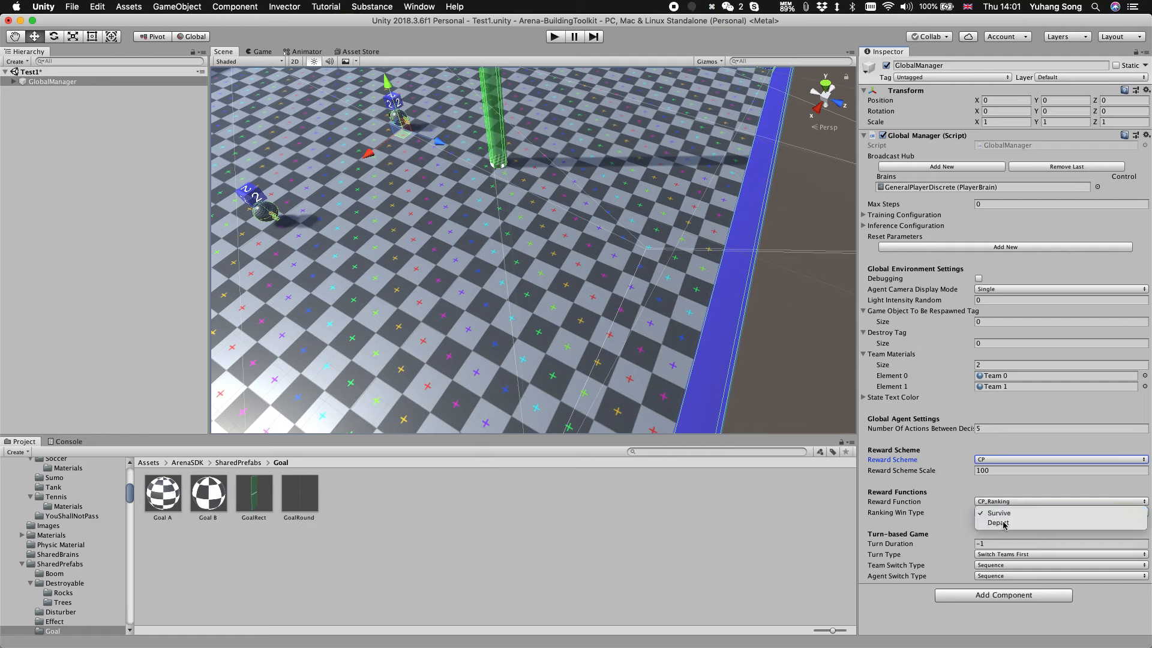
{"action": "left_click", "coordinate": [1005, 524]}
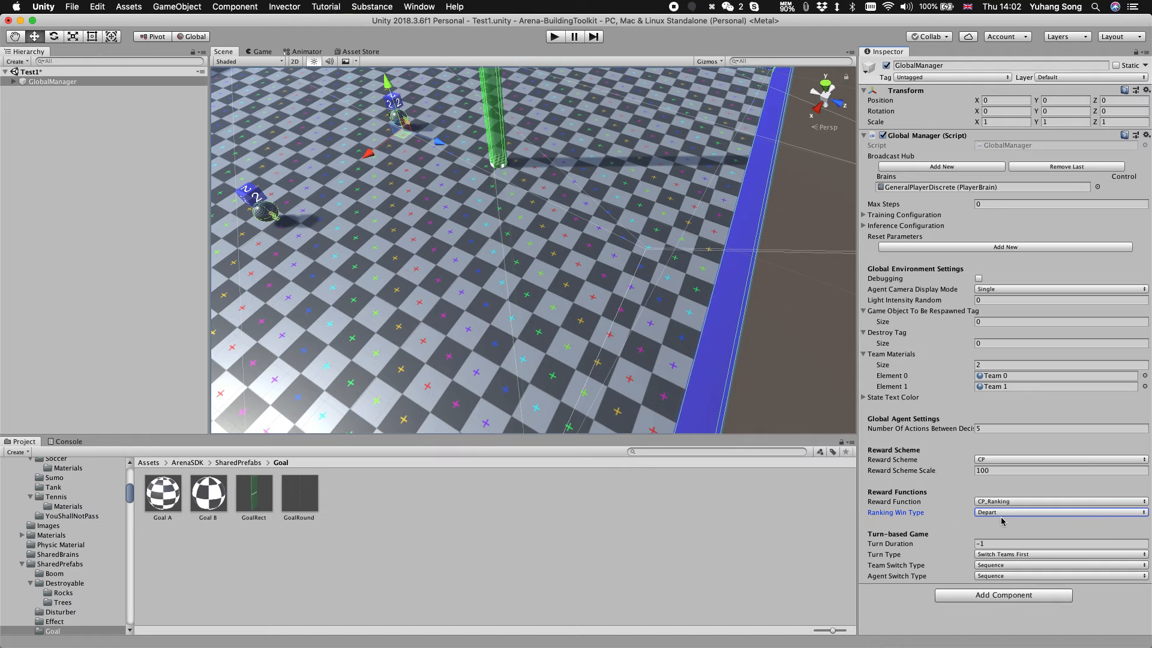
Step: Save the Test1 scene and start a play test viewed through the red agent's camera
{"action": "left_click", "coordinate": [129, 169]}
{"action": "key", "text": "super+s"}
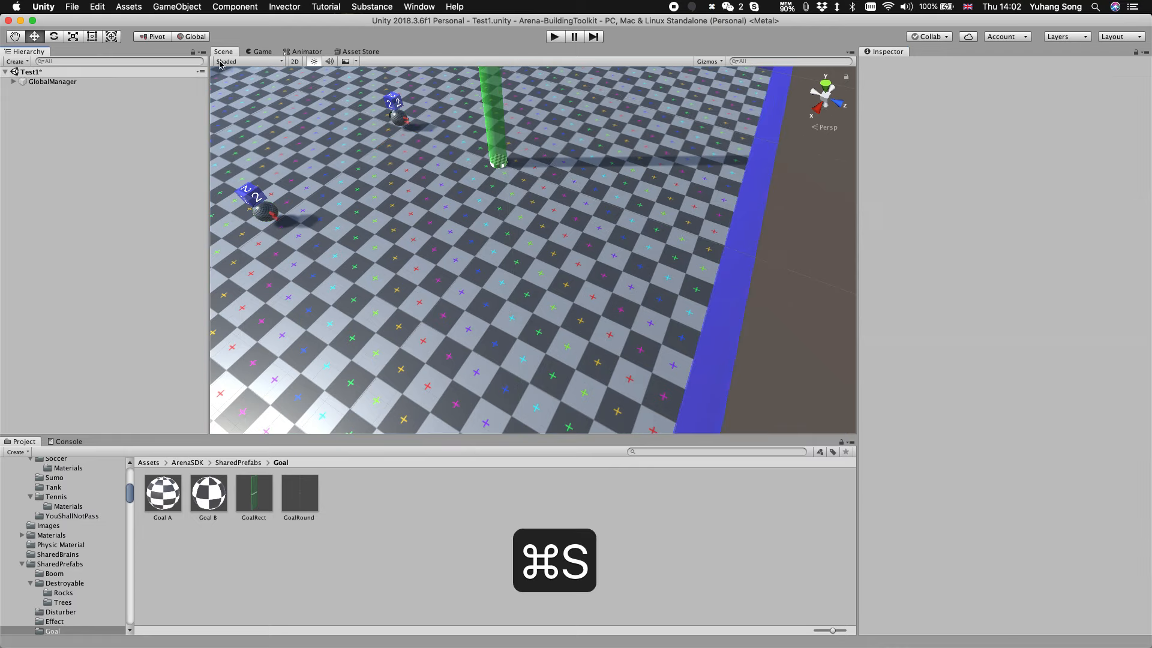
{"action": "left_click", "coordinate": [555, 36]}
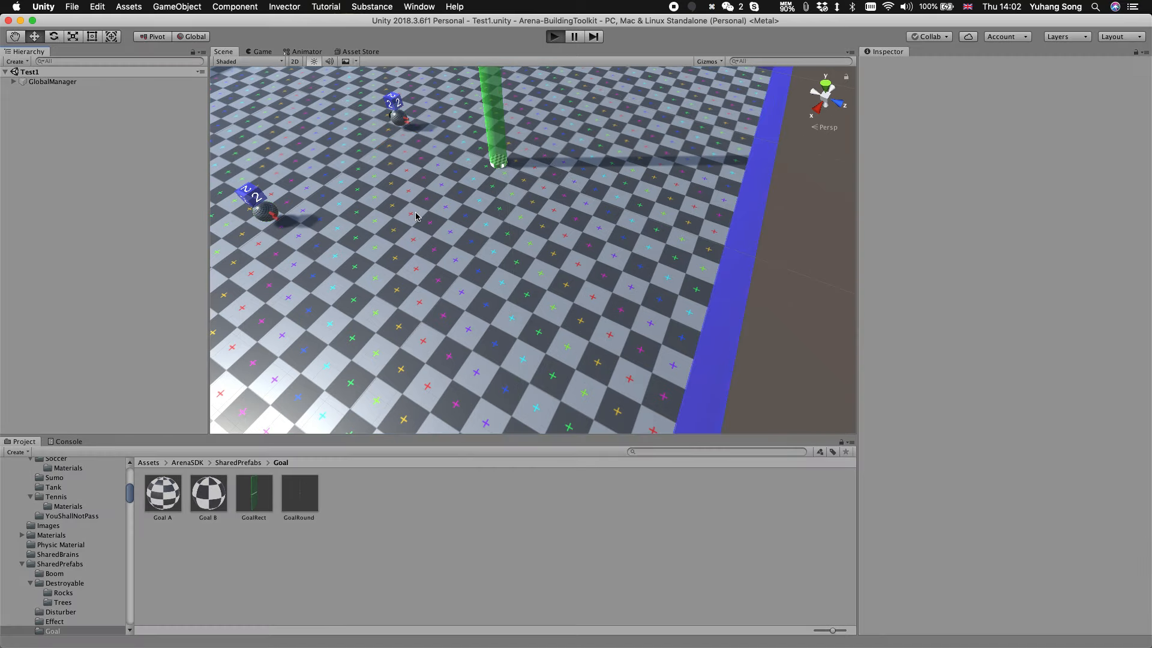
{"action": "left_click", "coordinate": [66, 442]}
{"action": "left_click", "coordinate": [12, 452]}
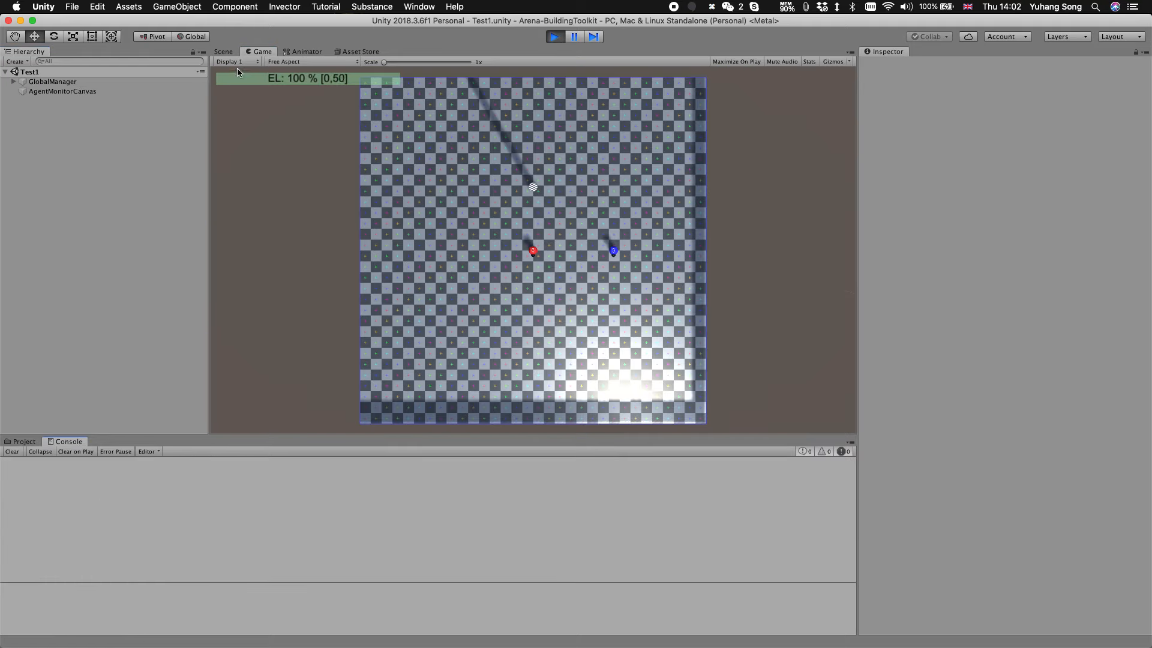
{"action": "key", "text": "F1"}
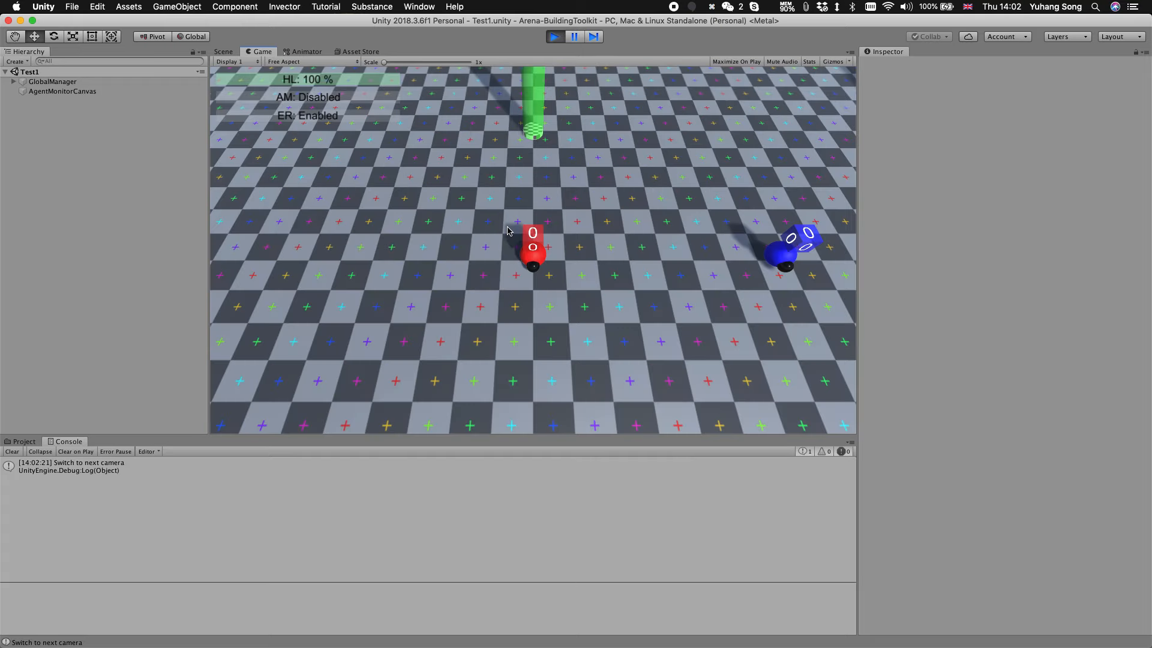
Step: Clear the console and drive the red agent forward into the green goal gate
{"action": "left_click", "coordinate": [13, 452]}
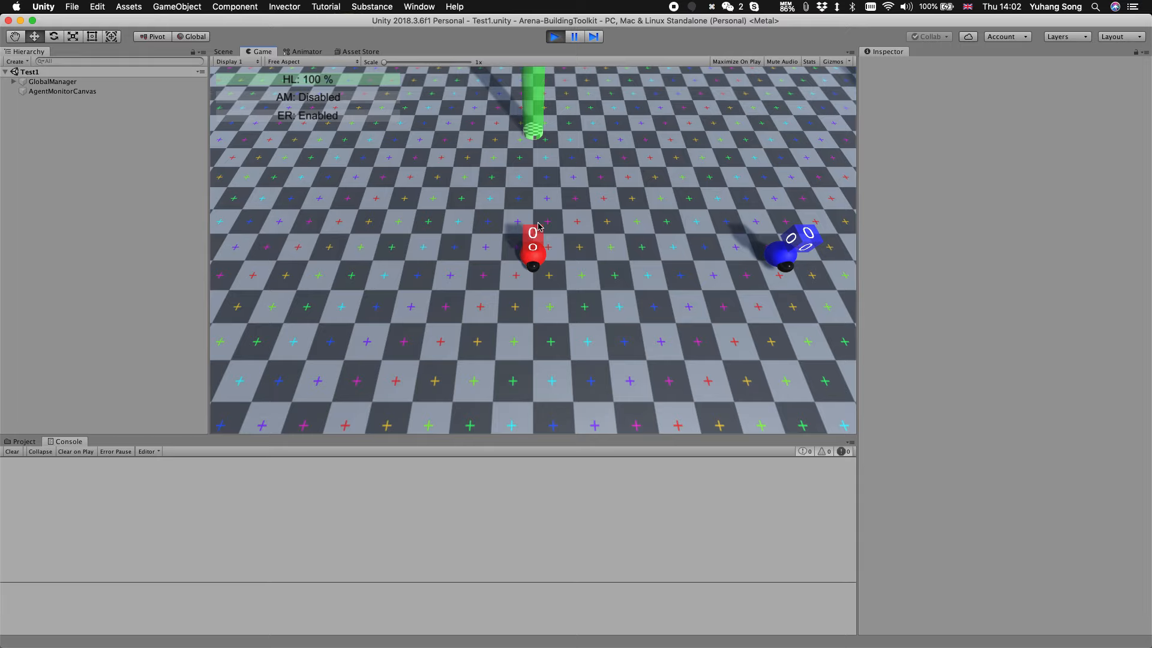
{"action": "key", "text": "d"}
{"action": "key", "text": "w"}
{"action": "key", "text": "w"}
{"action": "key", "text": "w"}
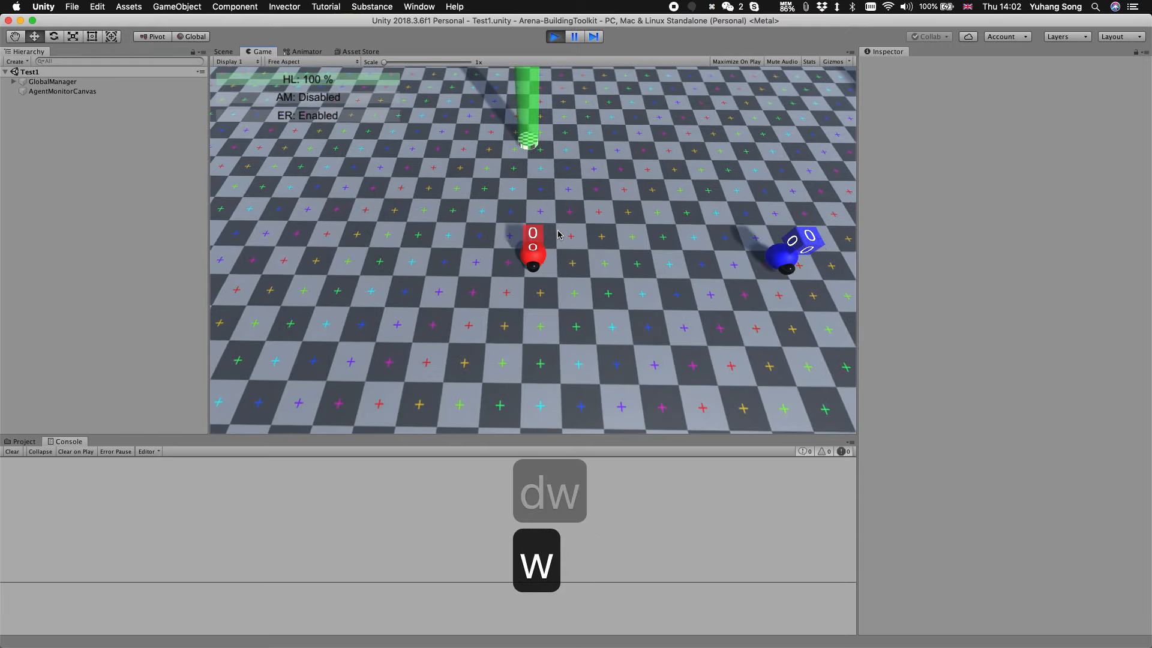
{"action": "key", "text": "a"}
{"action": "key", "text": "w"}
{"action": "key", "text": "w"}
{"action": "key", "text": "w"}
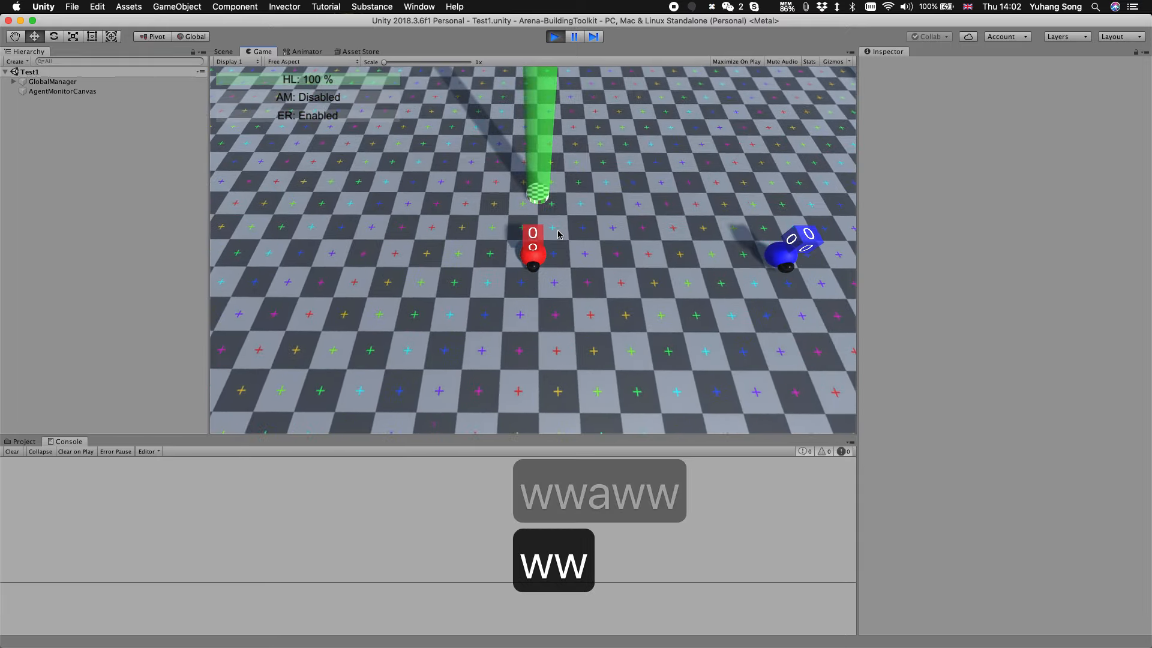
{"action": "key", "text": "w"}
{"action": "key", "text": "d"}
{"action": "key", "text": "w"}
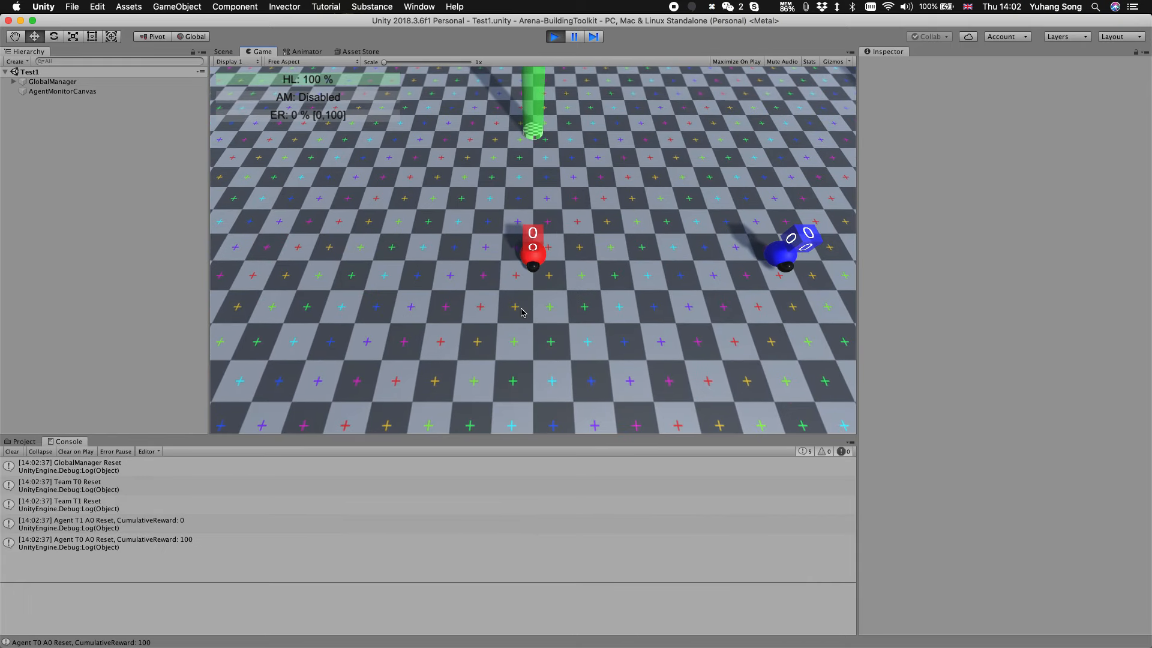
Step: Check the cumulative rewards in the reset log entries of Agent T1 A0 and Agent T0 A0, and clear the console
{"action": "left_click", "coordinate": [86, 525]}
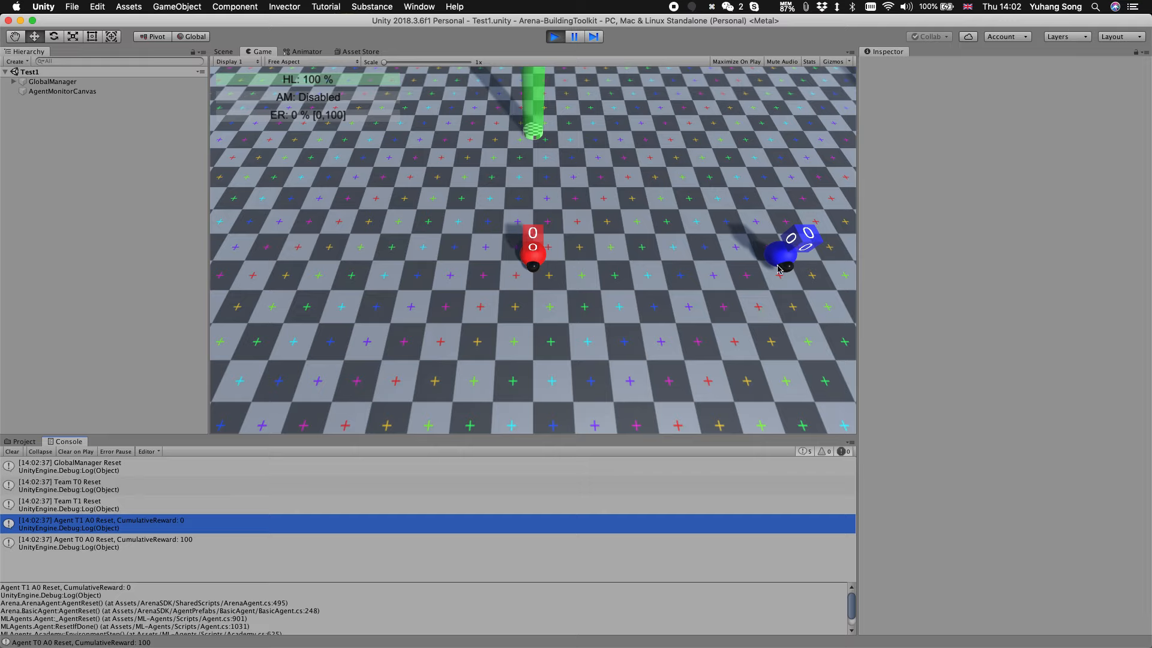
{"action": "left_click", "coordinate": [94, 545]}
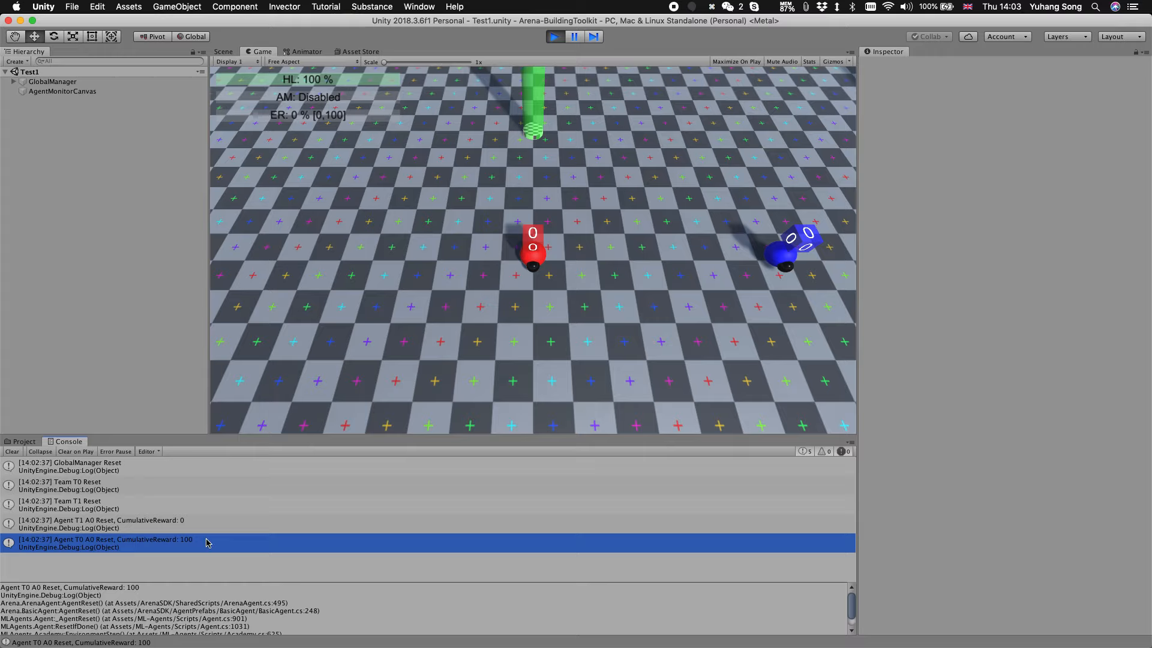
{"action": "left_click", "coordinate": [9, 452]}
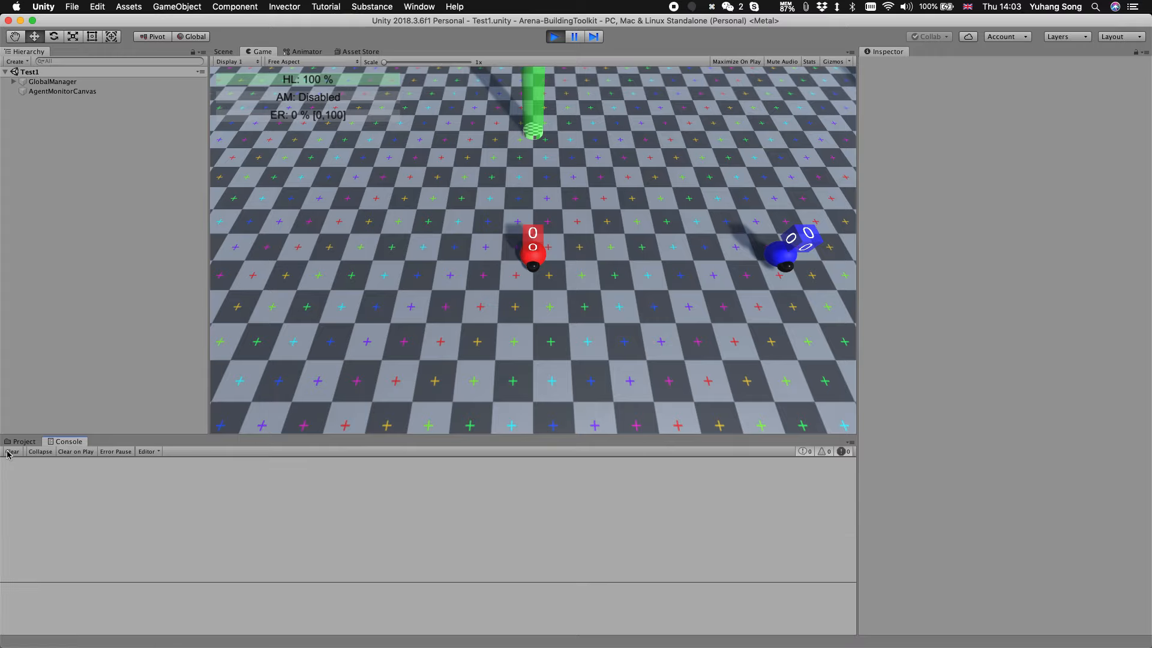
Step: Switch the play test to the blue agent's camera and steer the blue agent into the green goal gate
{"action": "key", "text": "a"}
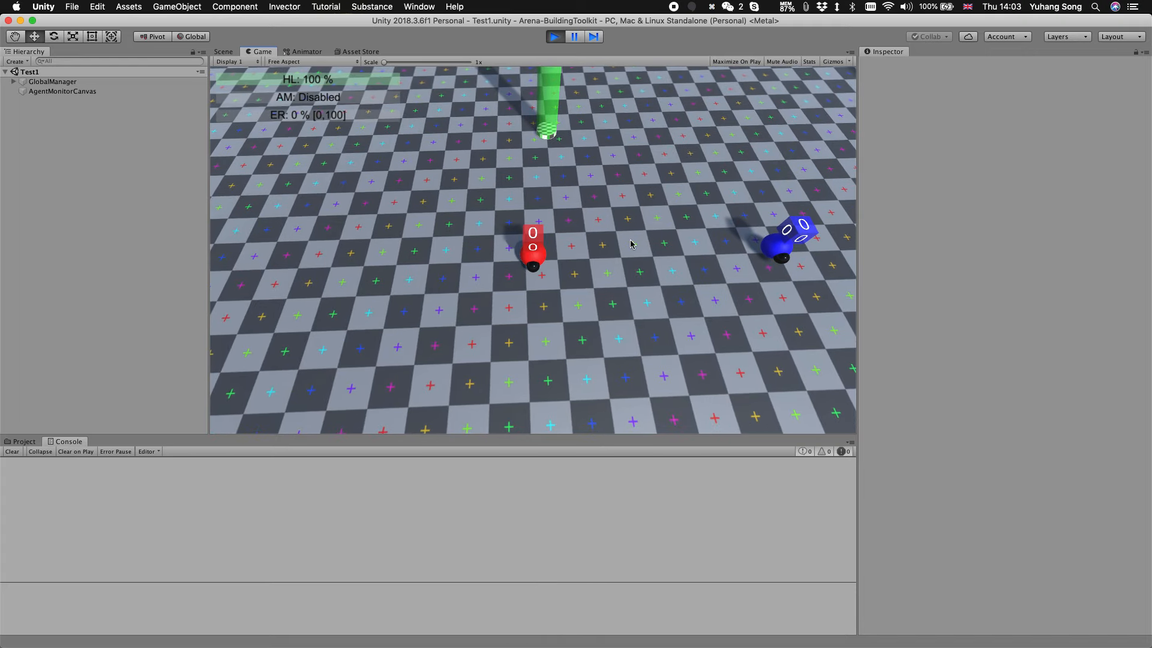
{"action": "key", "text": "F2"}
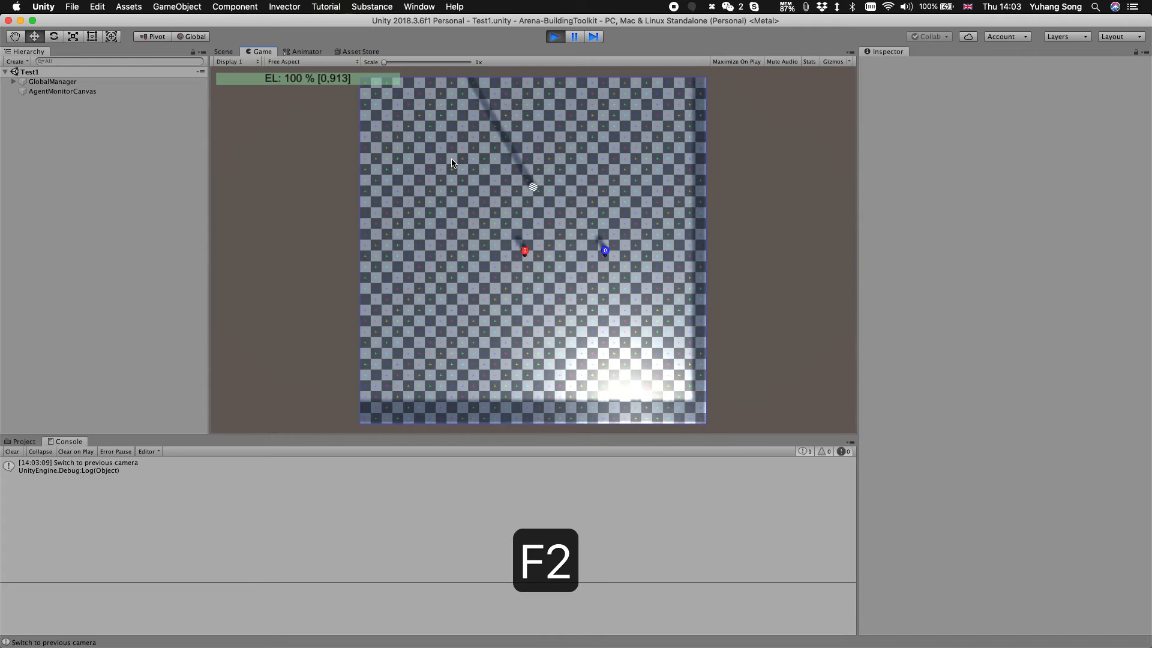
{"action": "key", "text": "F2"}
{"action": "key", "text": "q"}
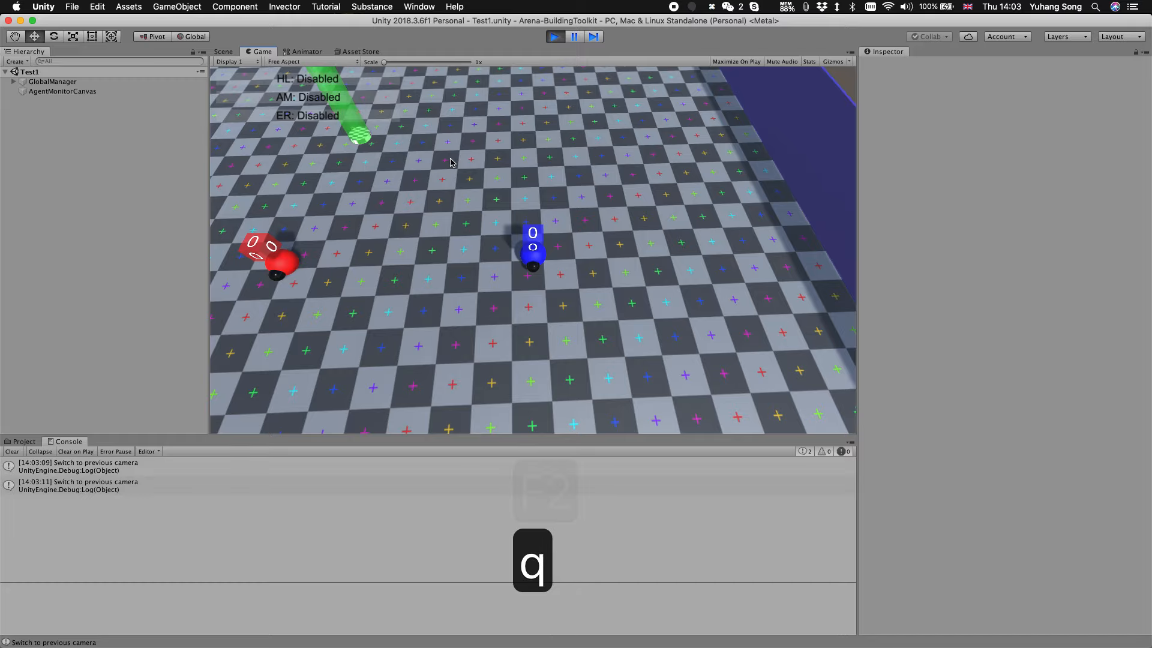
{"action": "key", "text": "w"}
{"action": "key", "text": "q"}
{"action": "key", "text": "w"}
{"action": "key", "text": "w"}
{"action": "key", "text": "w"}
{"action": "key", "text": "w"}
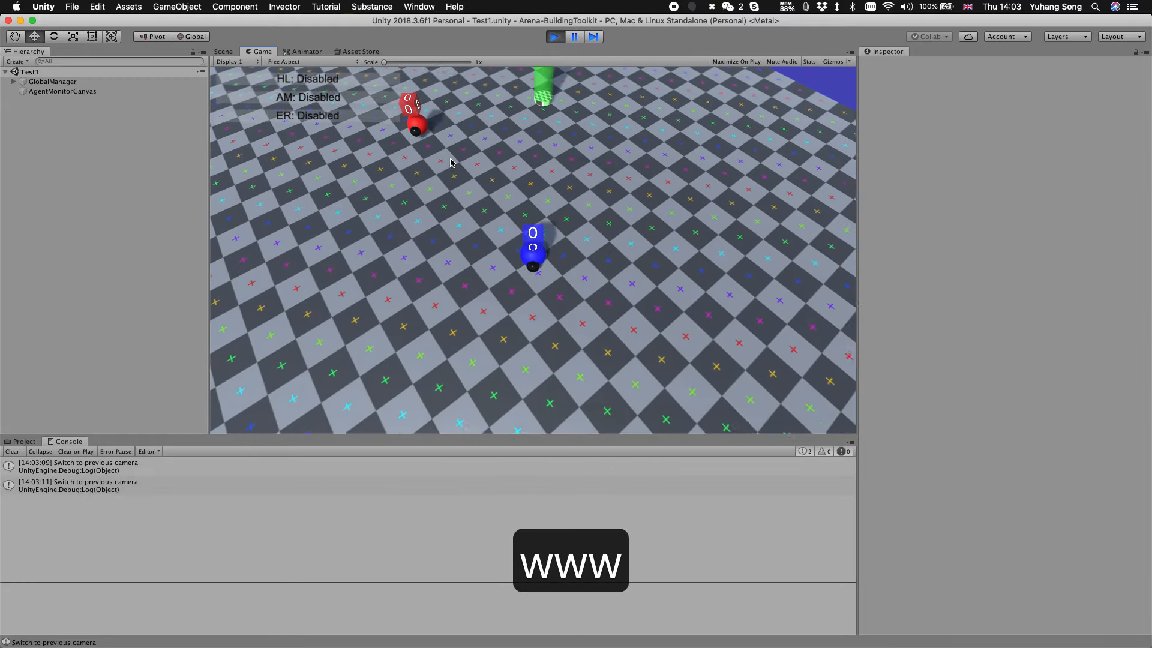
{"action": "key", "text": "w"}
{"action": "key", "text": "q"}
{"action": "key", "text": "w"}
{"action": "key", "text": "e"}
{"action": "key", "text": "w"}
{"action": "key", "text": "e"}
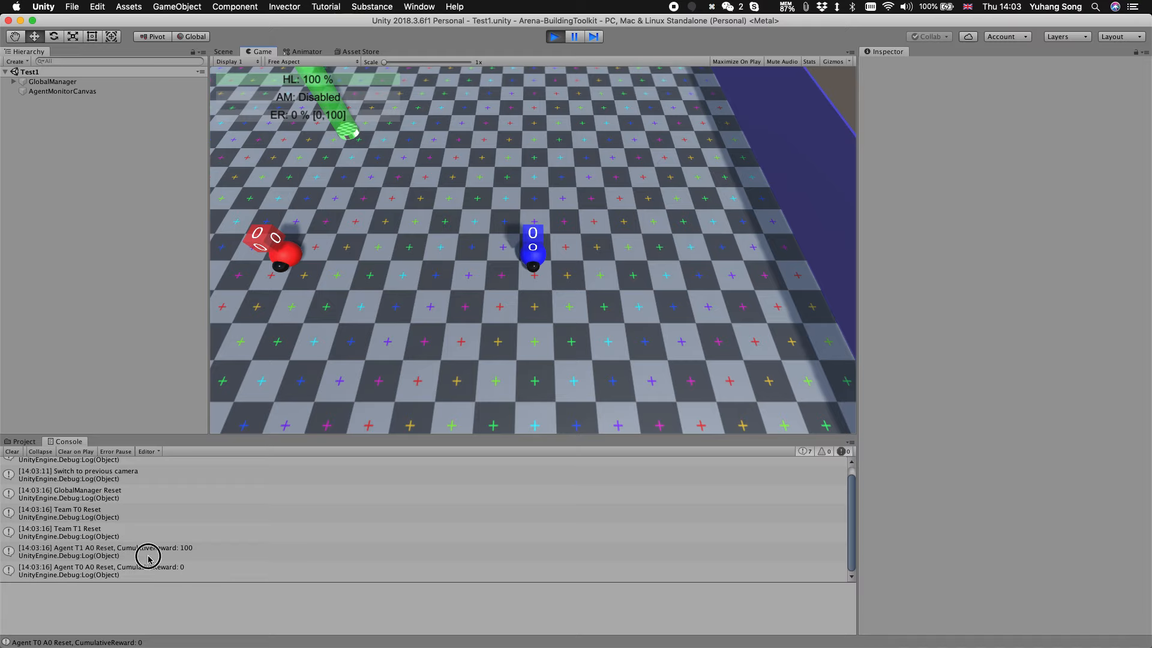
Step: Compare the cumulative rewards logged for Agent T1 A0 and Agent T0 A0 after the blue agent's round
{"action": "left_click", "coordinate": [149, 557]}
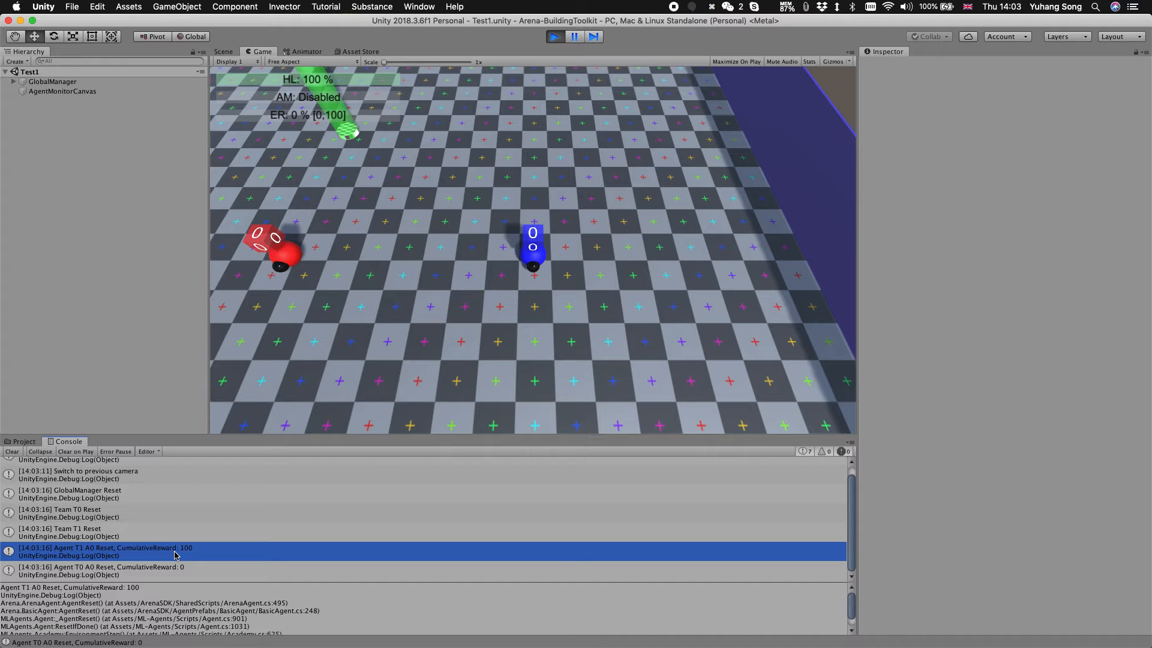
{"action": "left_click", "coordinate": [126, 577]}
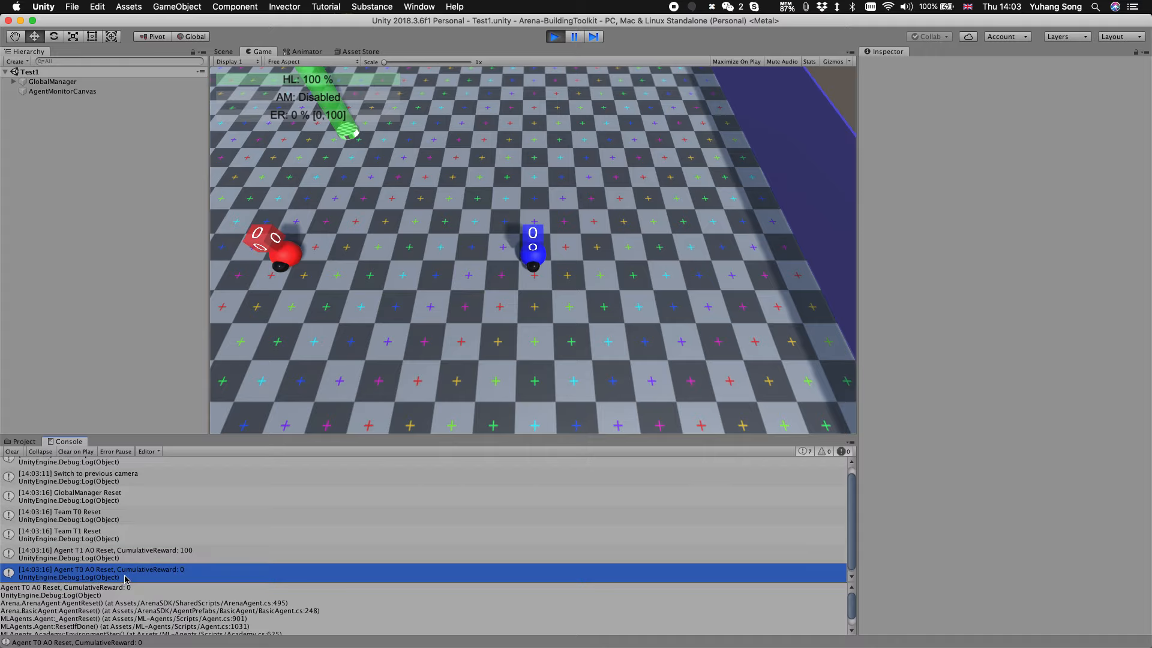
{"action": "scroll", "coordinate": [177, 552], "scroll_direction": "down", "scroll_amount": 1}
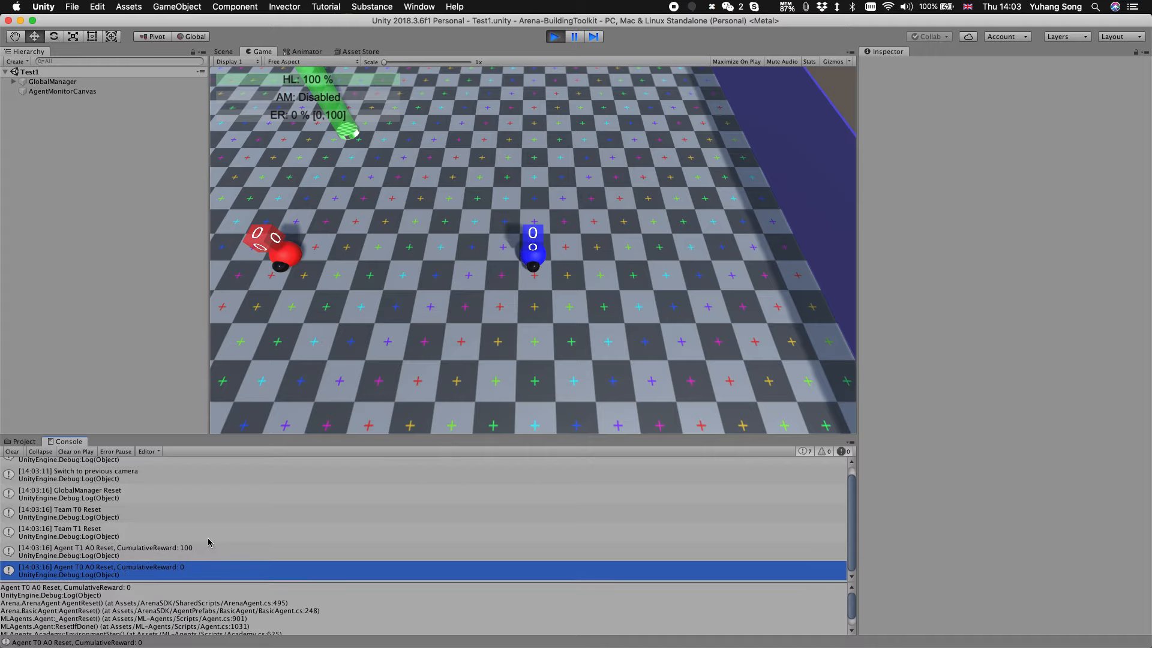
Step: Clear the console log and stop the play test of Test1
{"action": "left_click", "coordinate": [12, 451]}
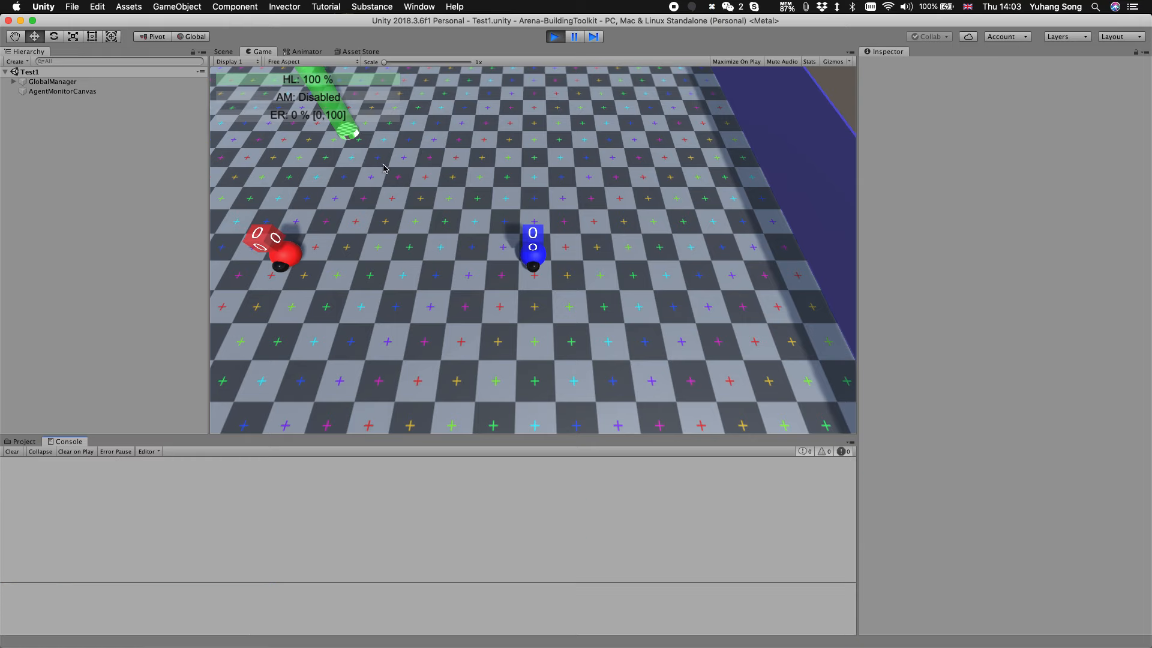
{"action": "left_click", "coordinate": [555, 37]}
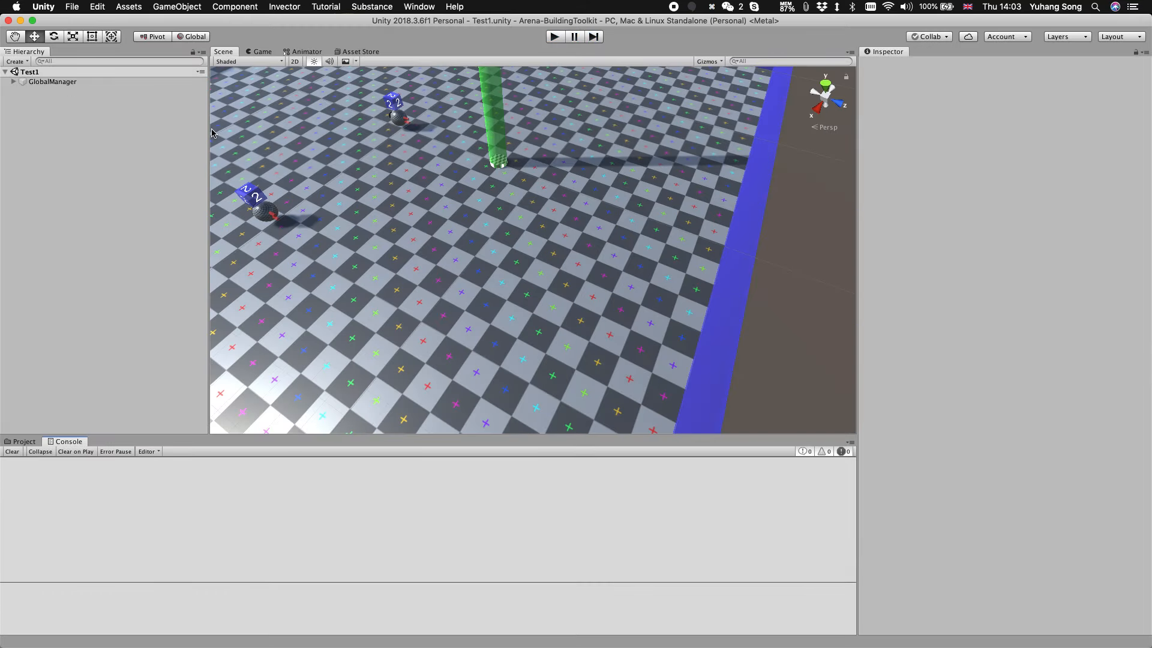